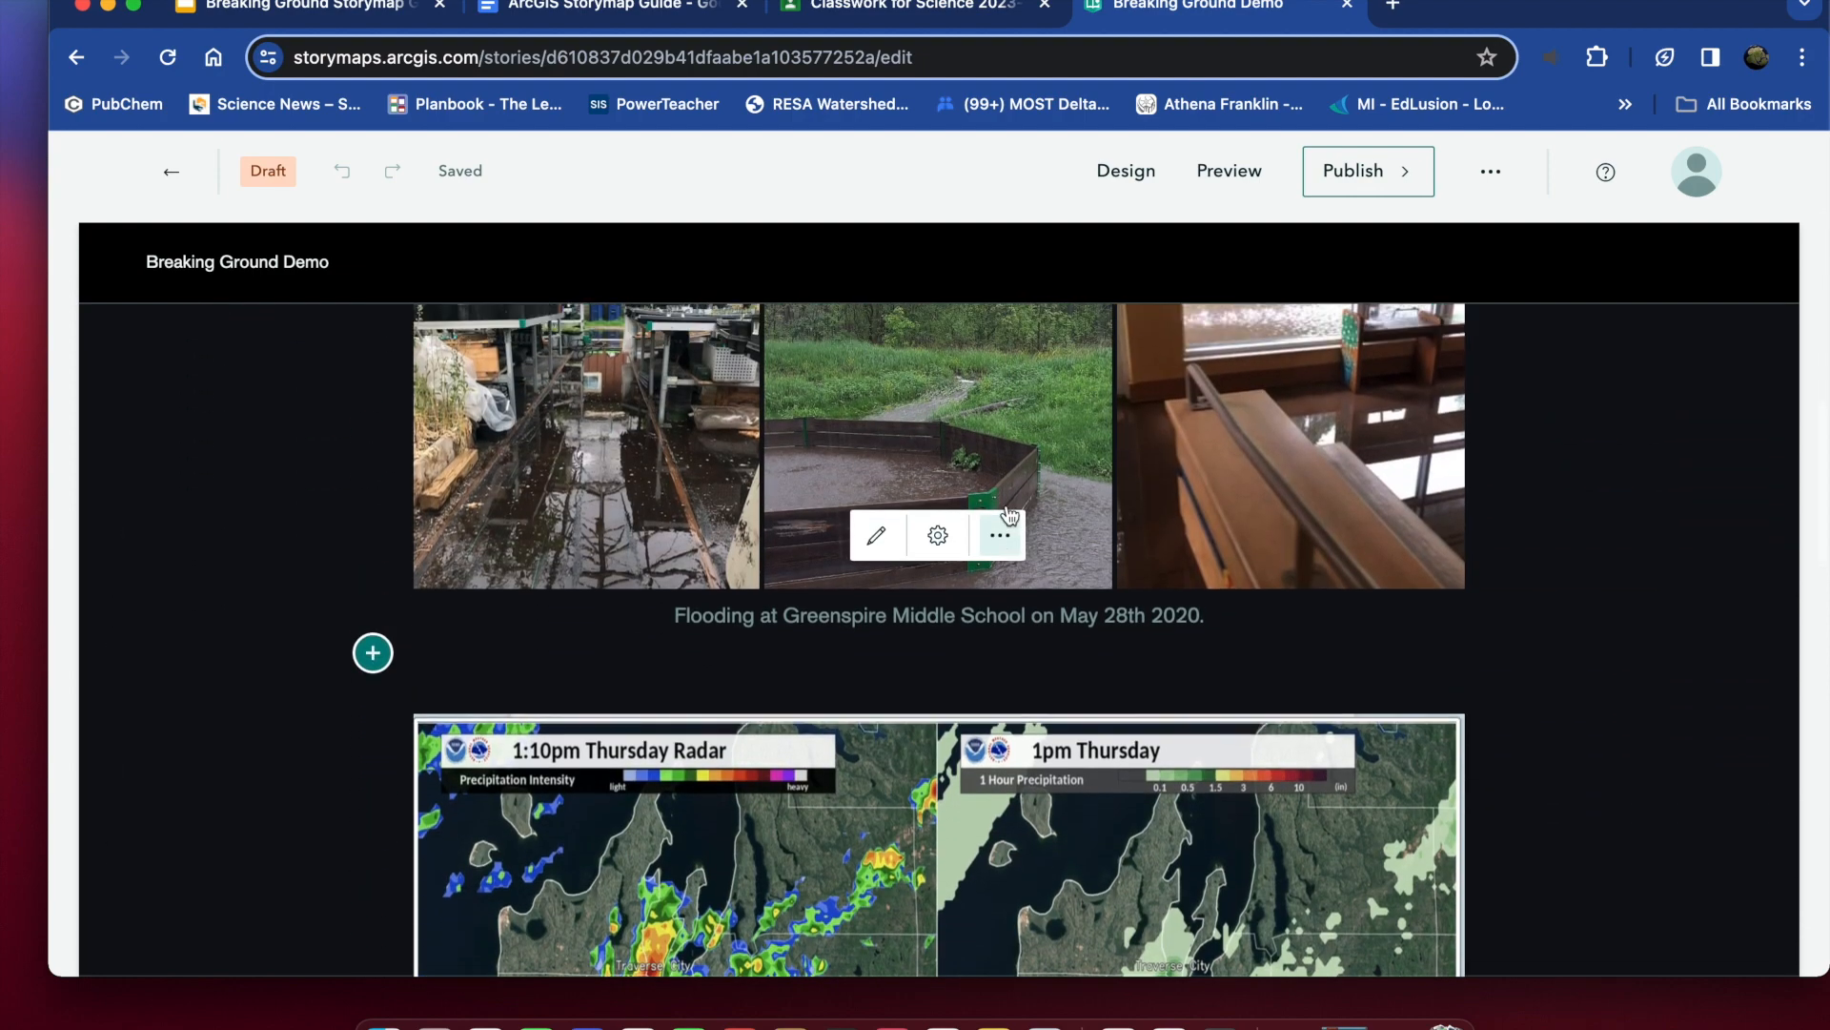
- Review the story's remaining section headings and the content required for each section in the ArcGIS Storymap Guide document
scroll(1007, 505, "up", 3)
scroll(1007, 505, "down", 10)
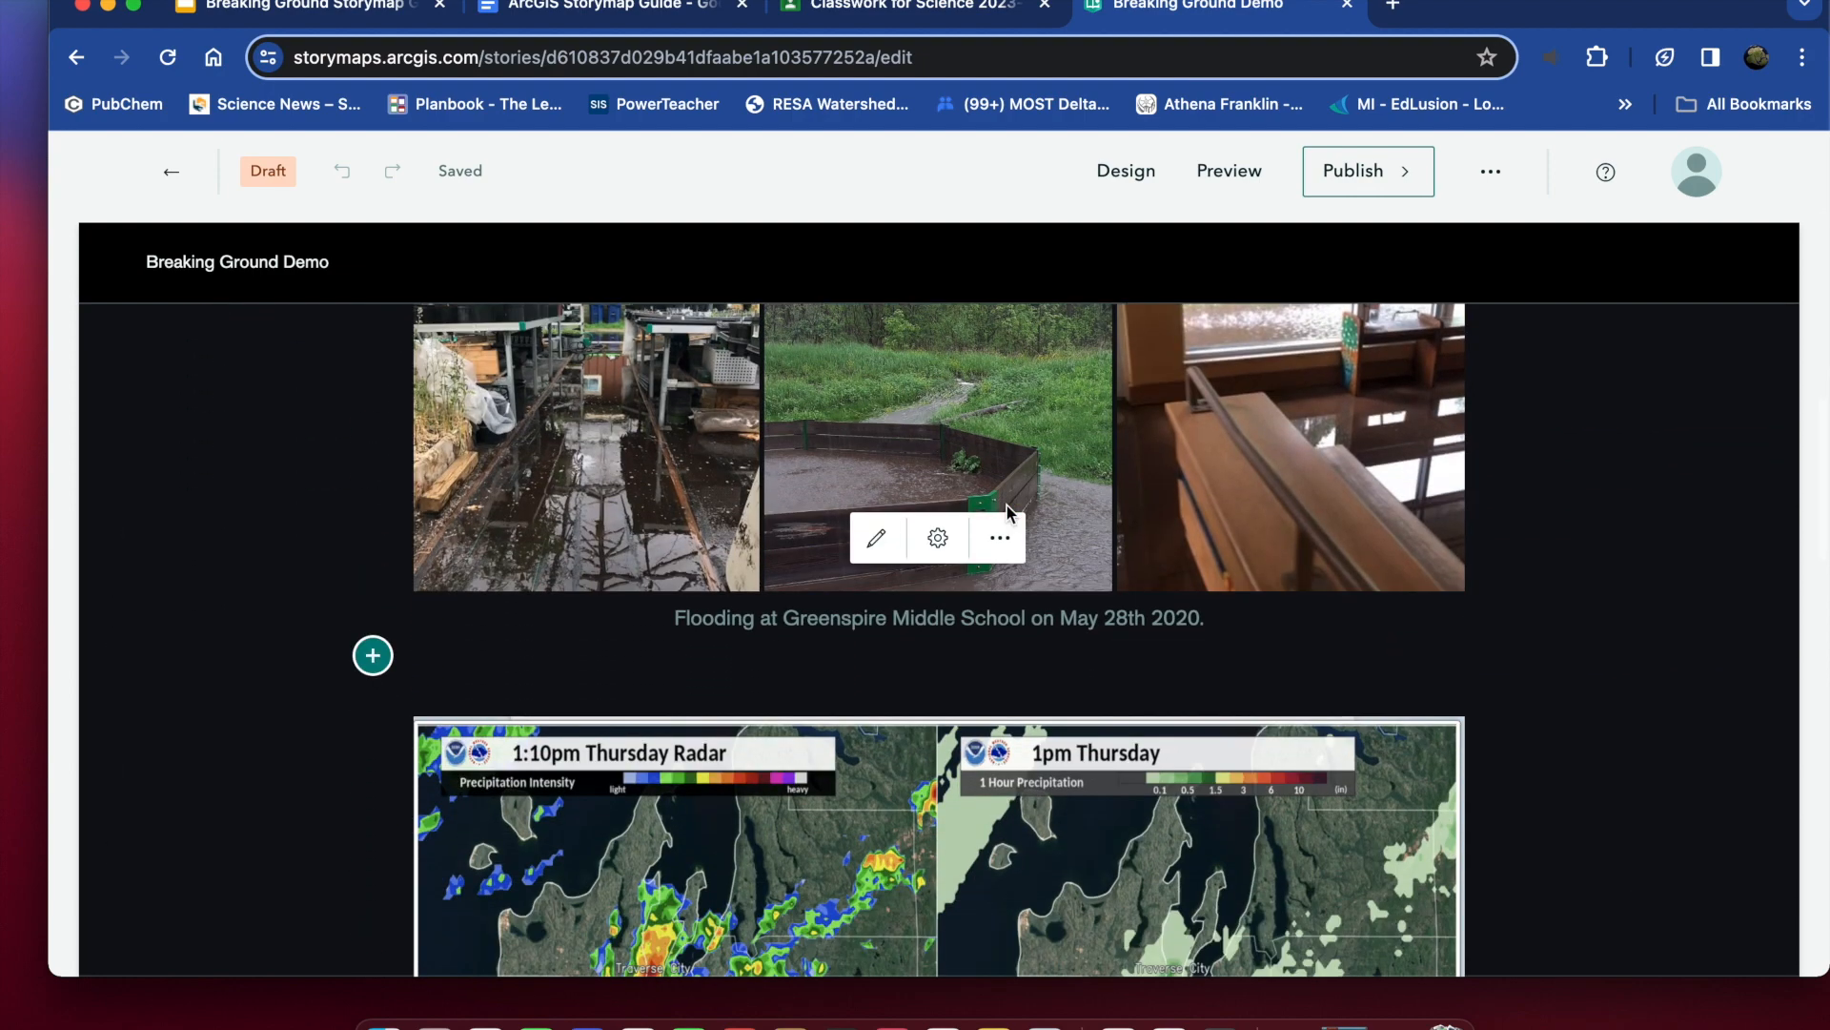
scroll(1007, 506, "down", 4)
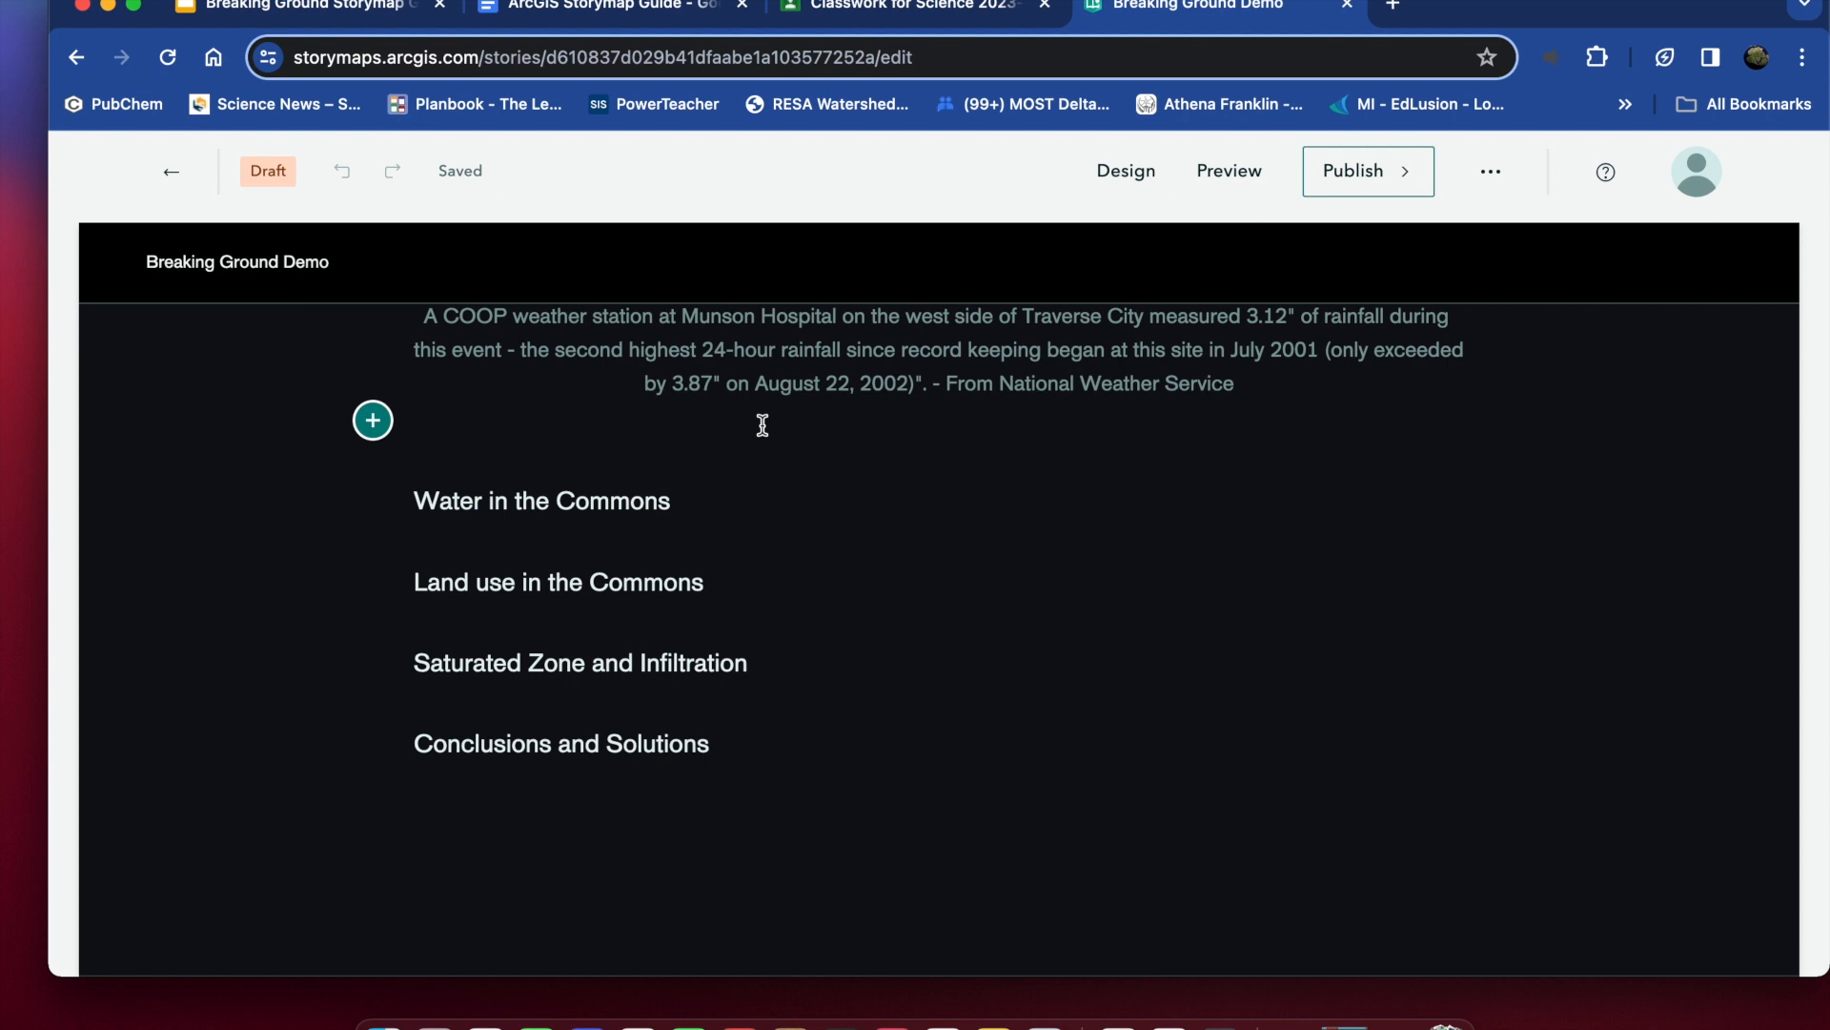
left_click(595, 13)
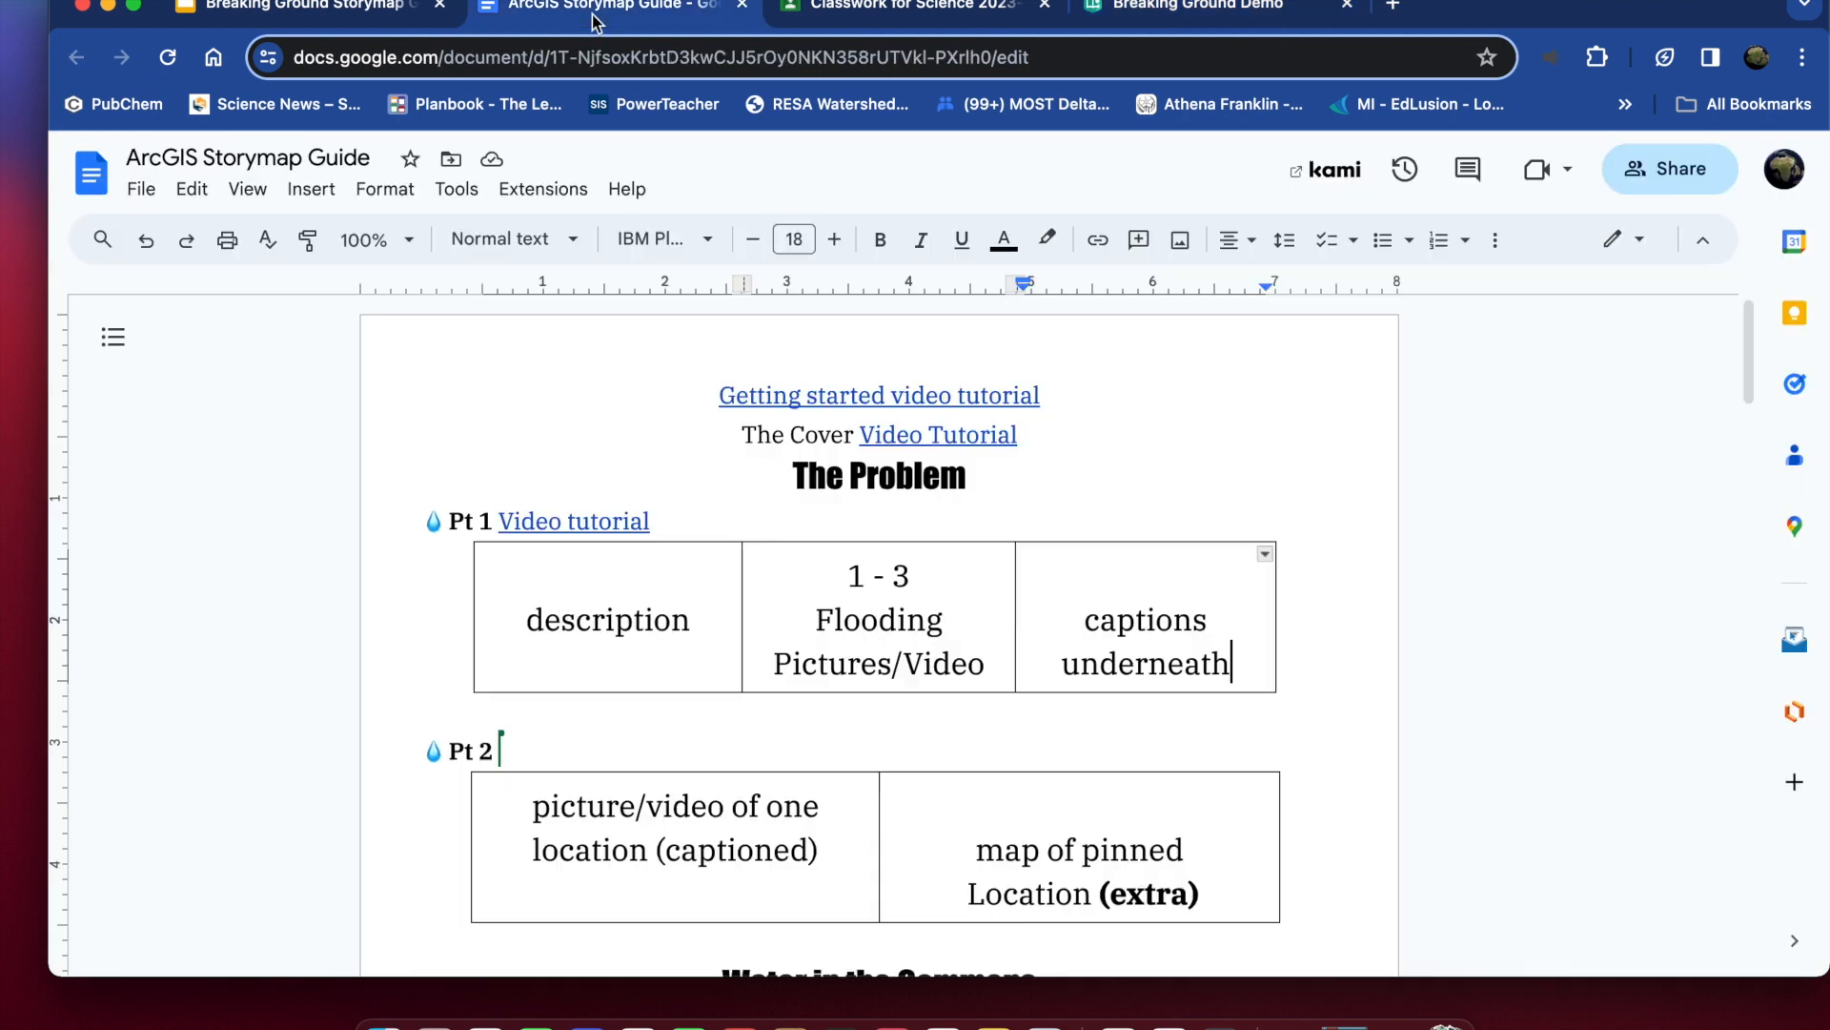
scroll(1140, 486, "down", 3)
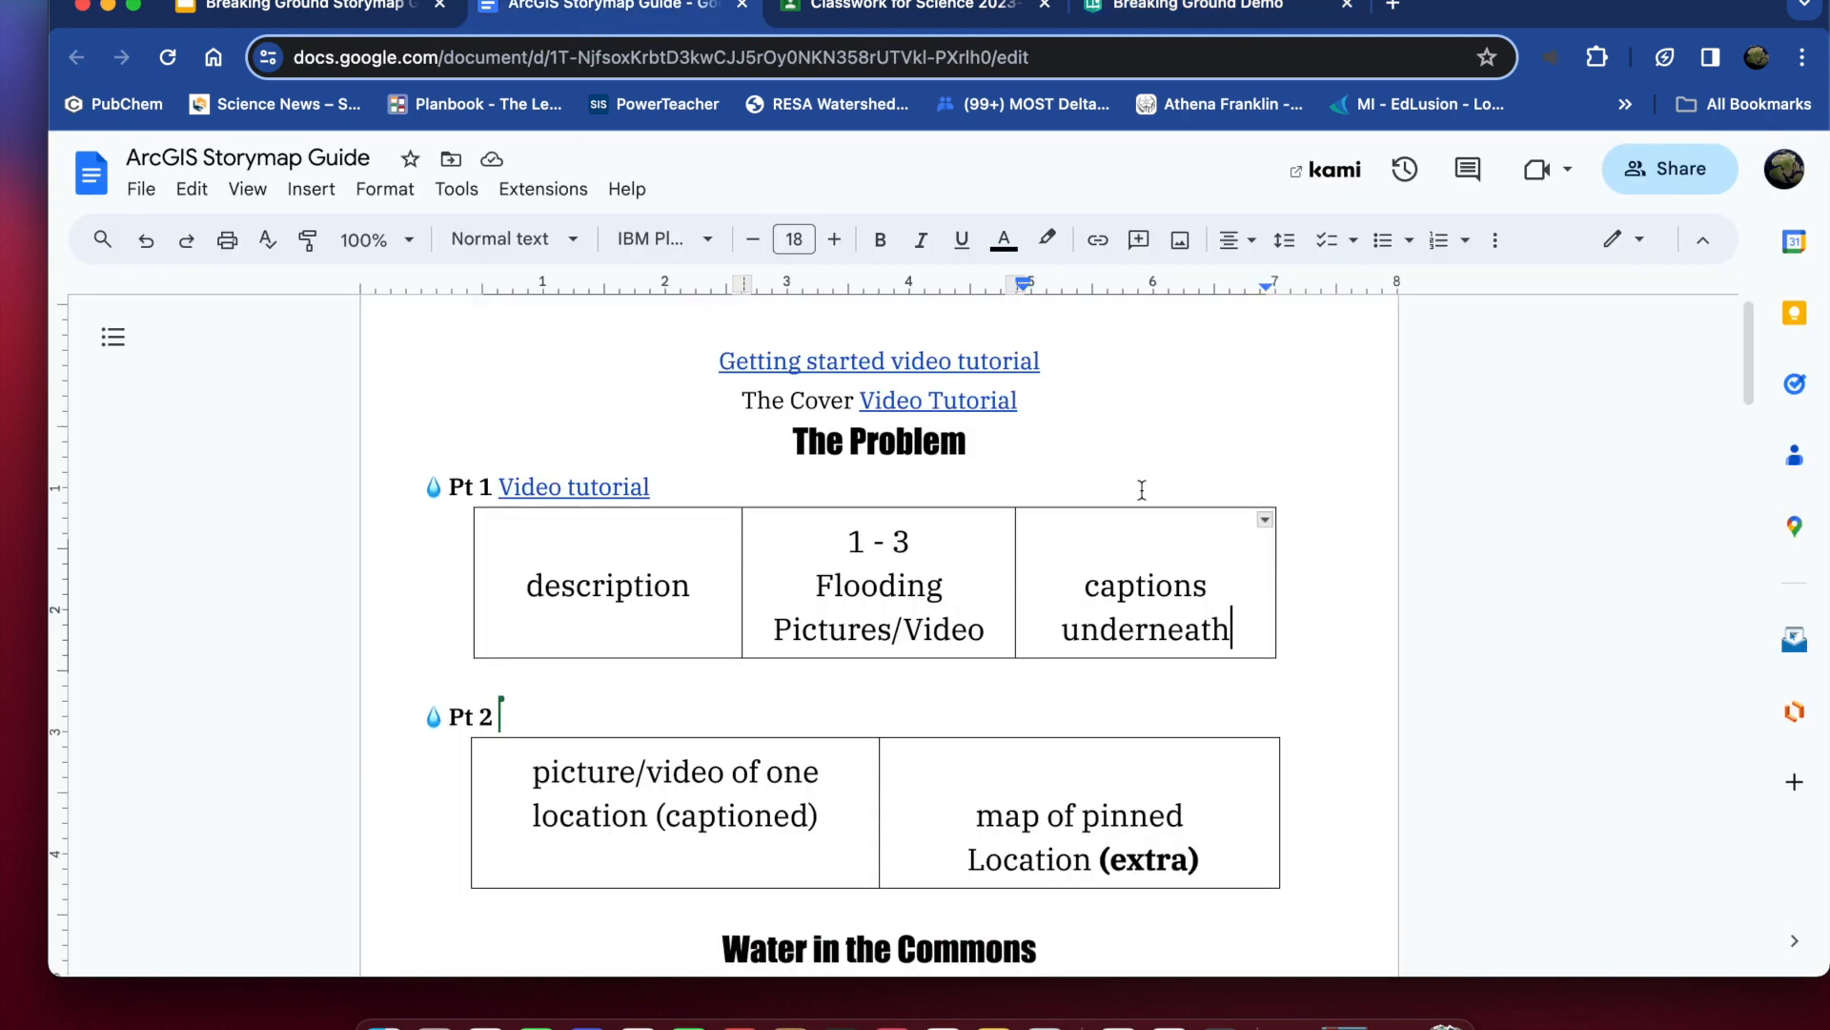
scroll(1142, 489, "down", 3)
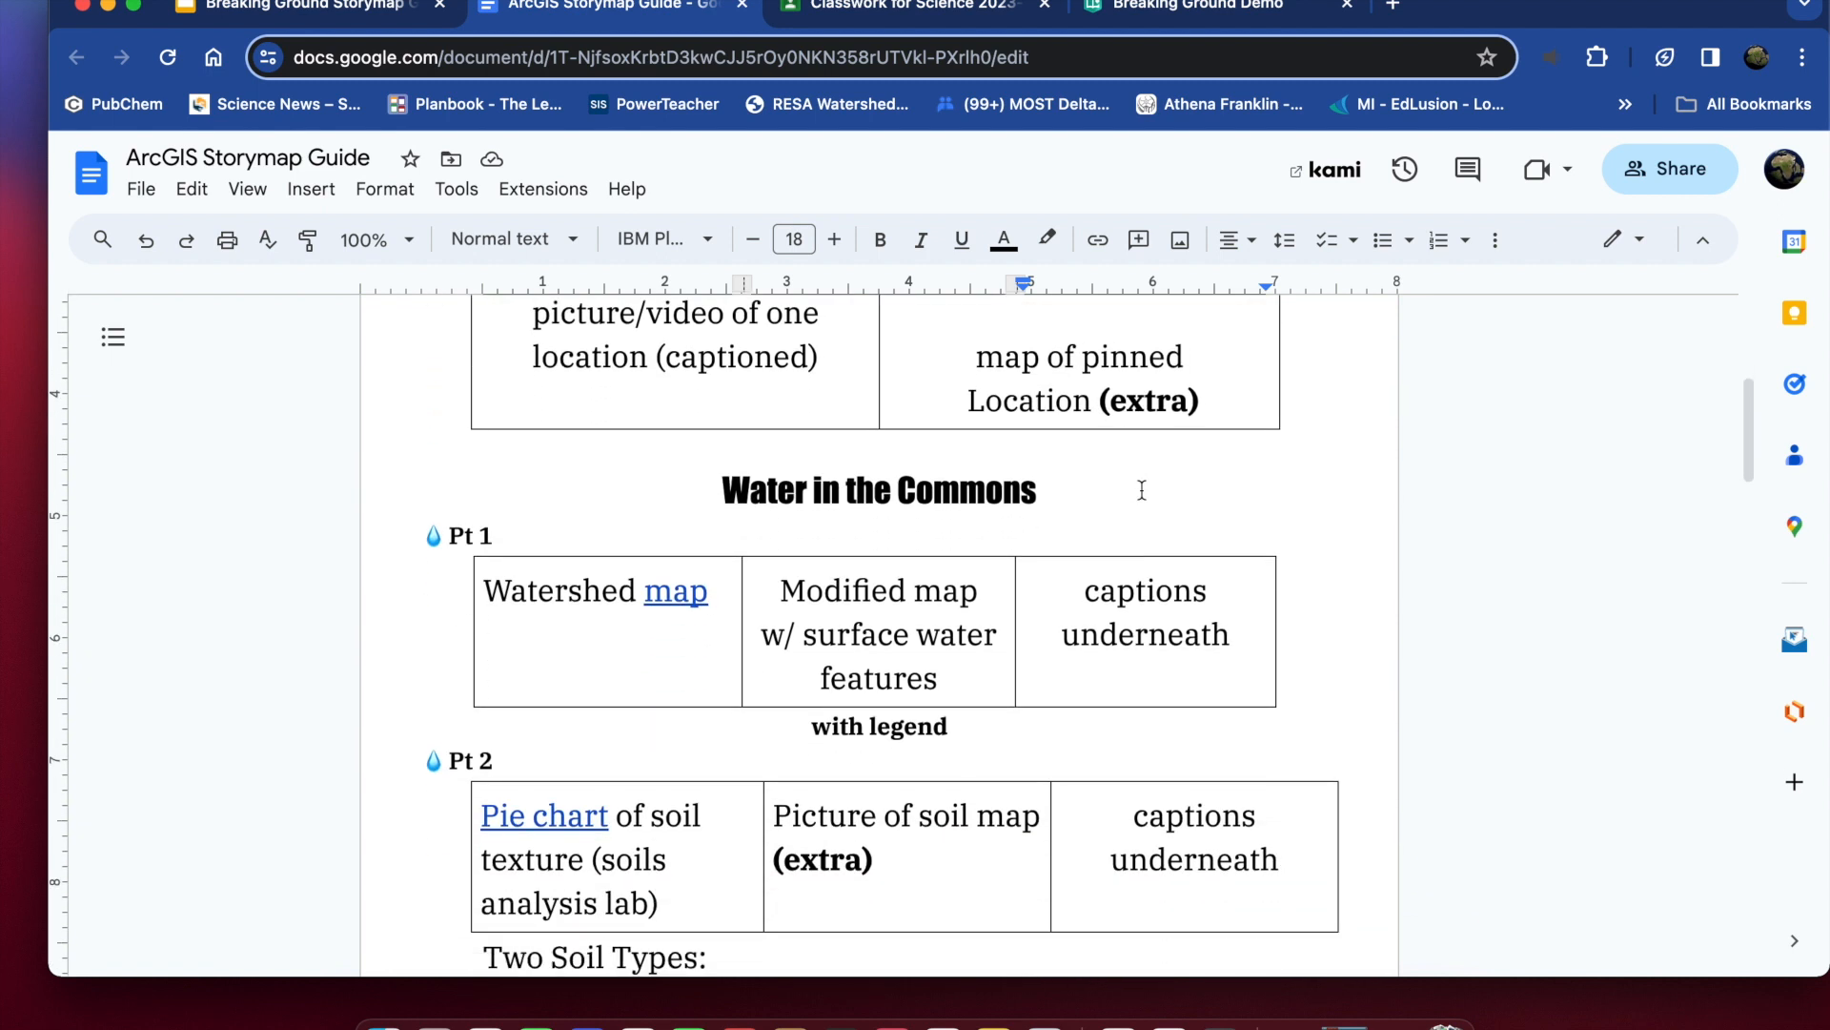
scroll(1106, 476, "up", 5)
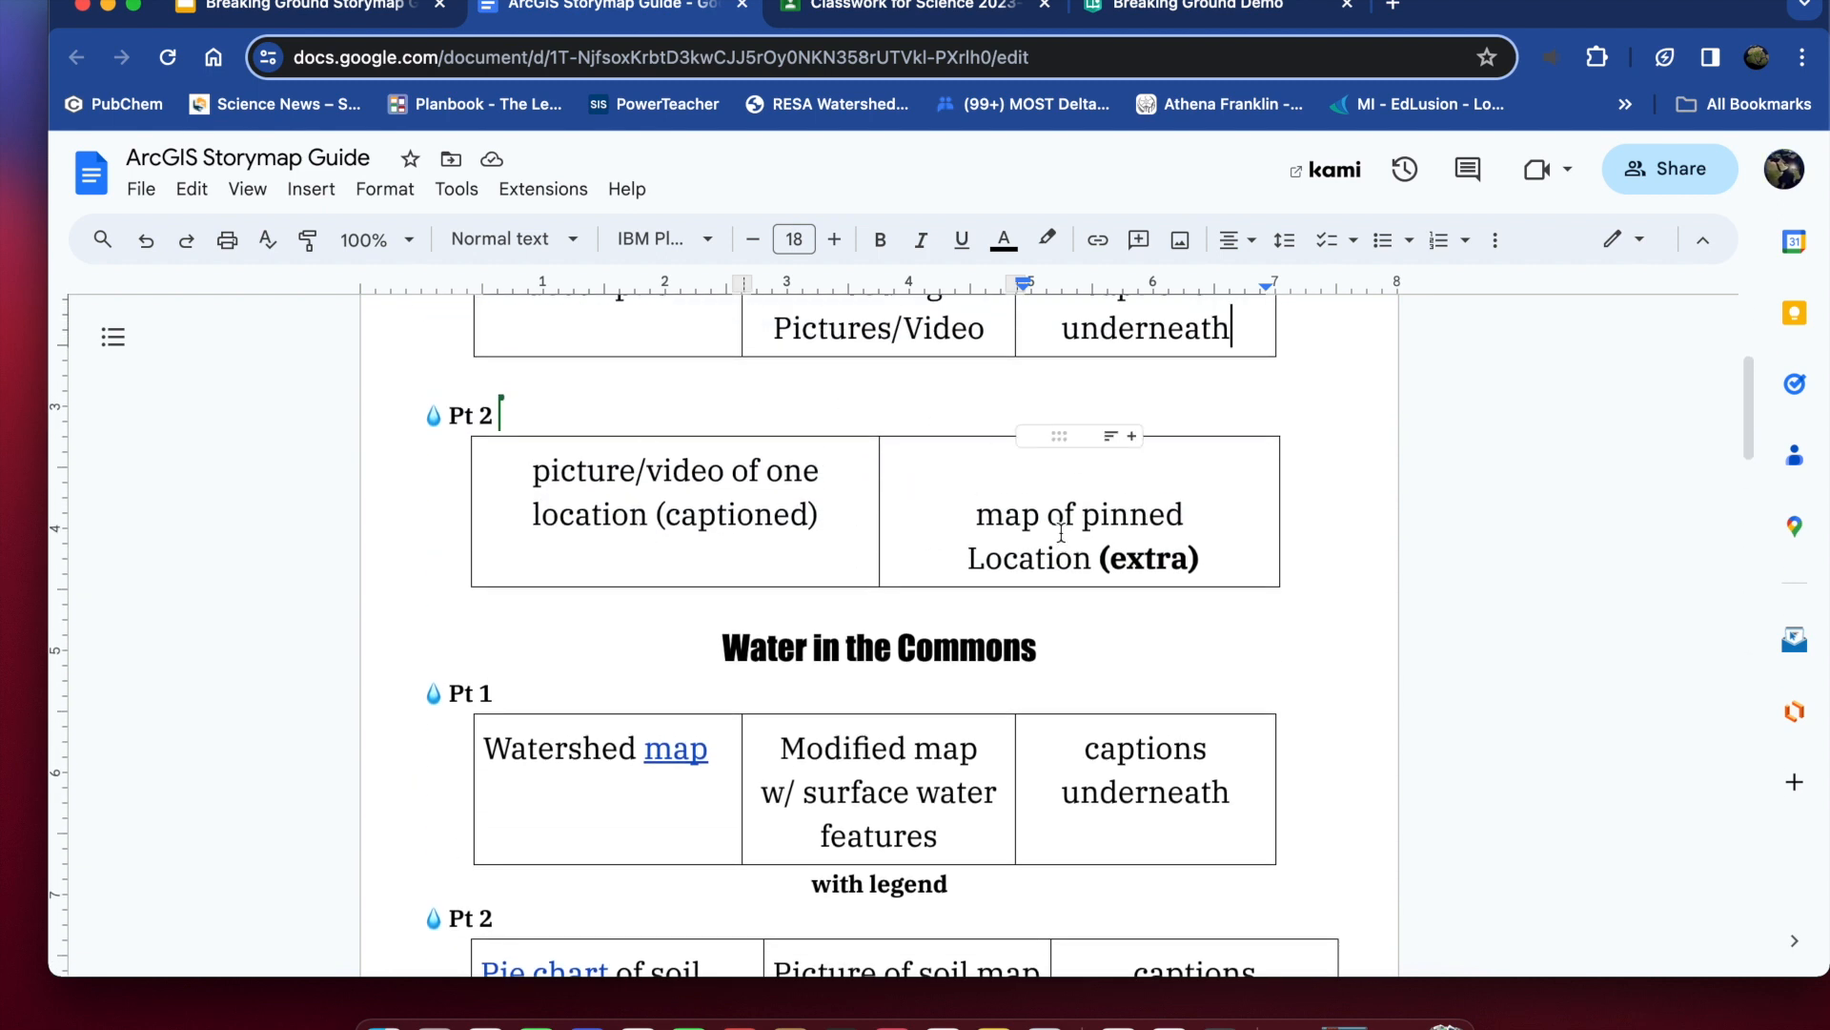
scroll(871, 561, "up", 1)
scroll(870, 563, "down", 2)
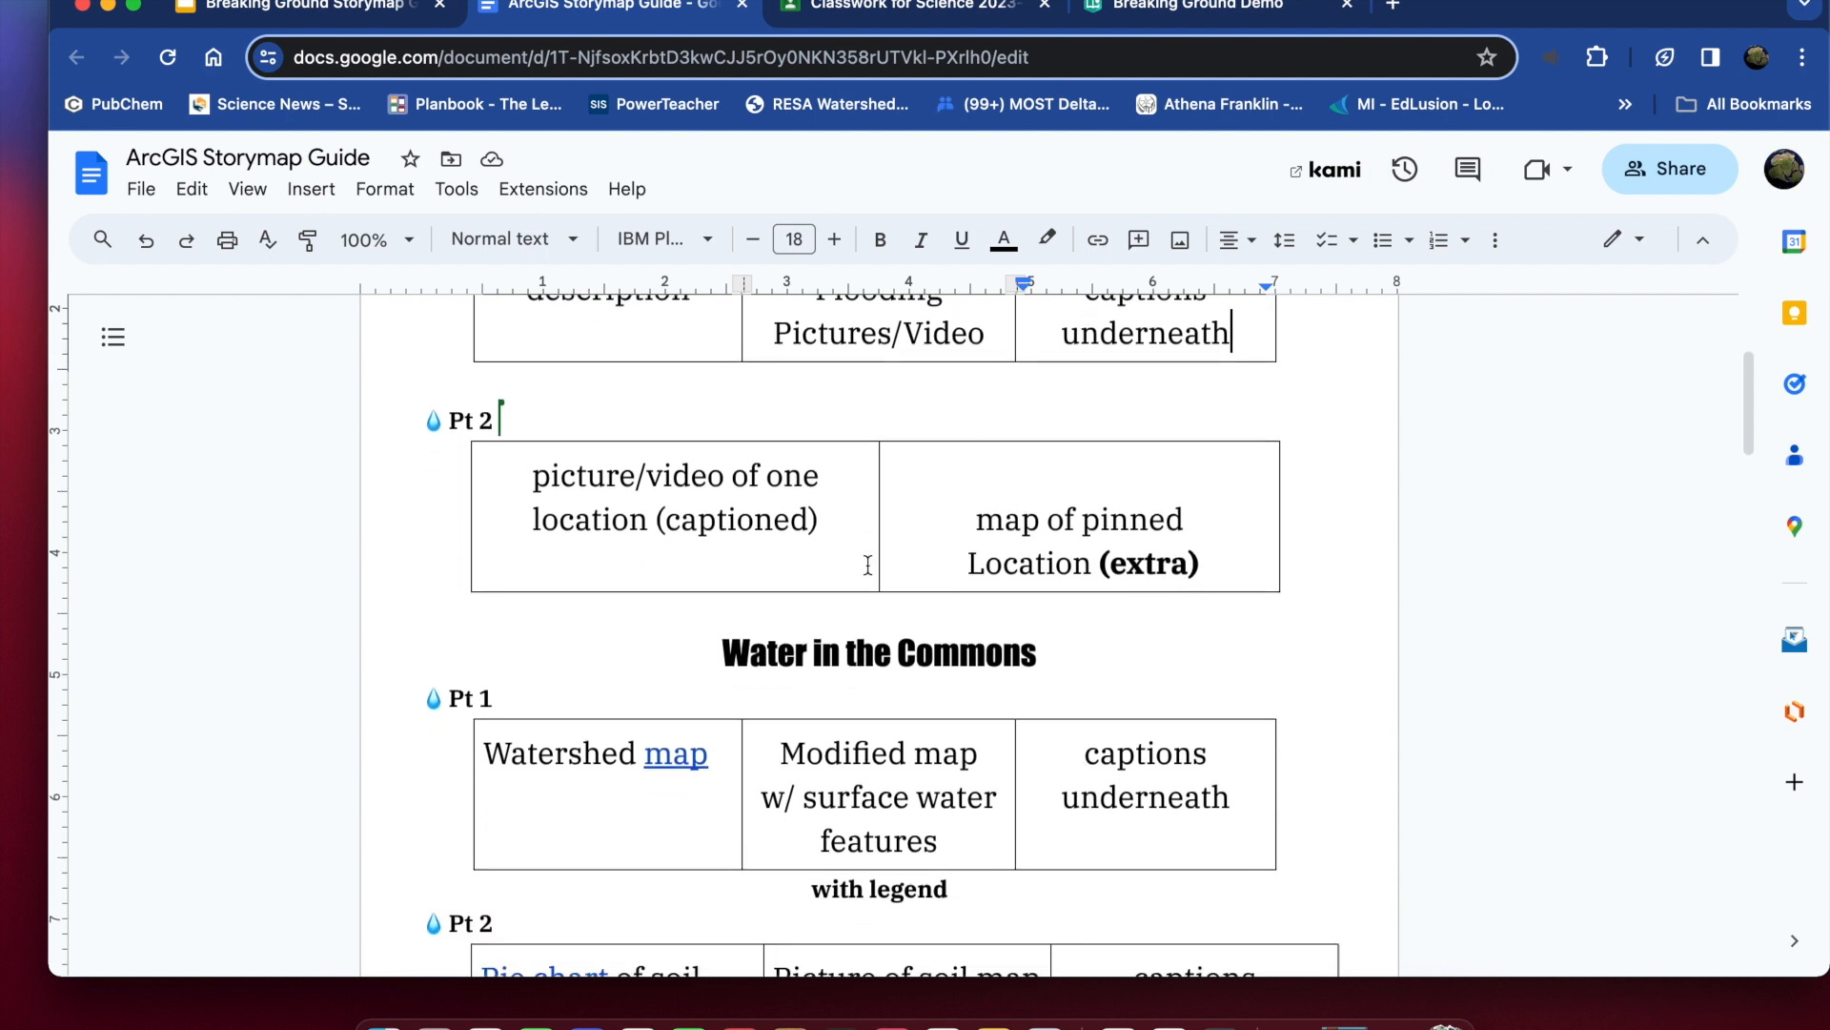
scroll(868, 564, "down", 4)
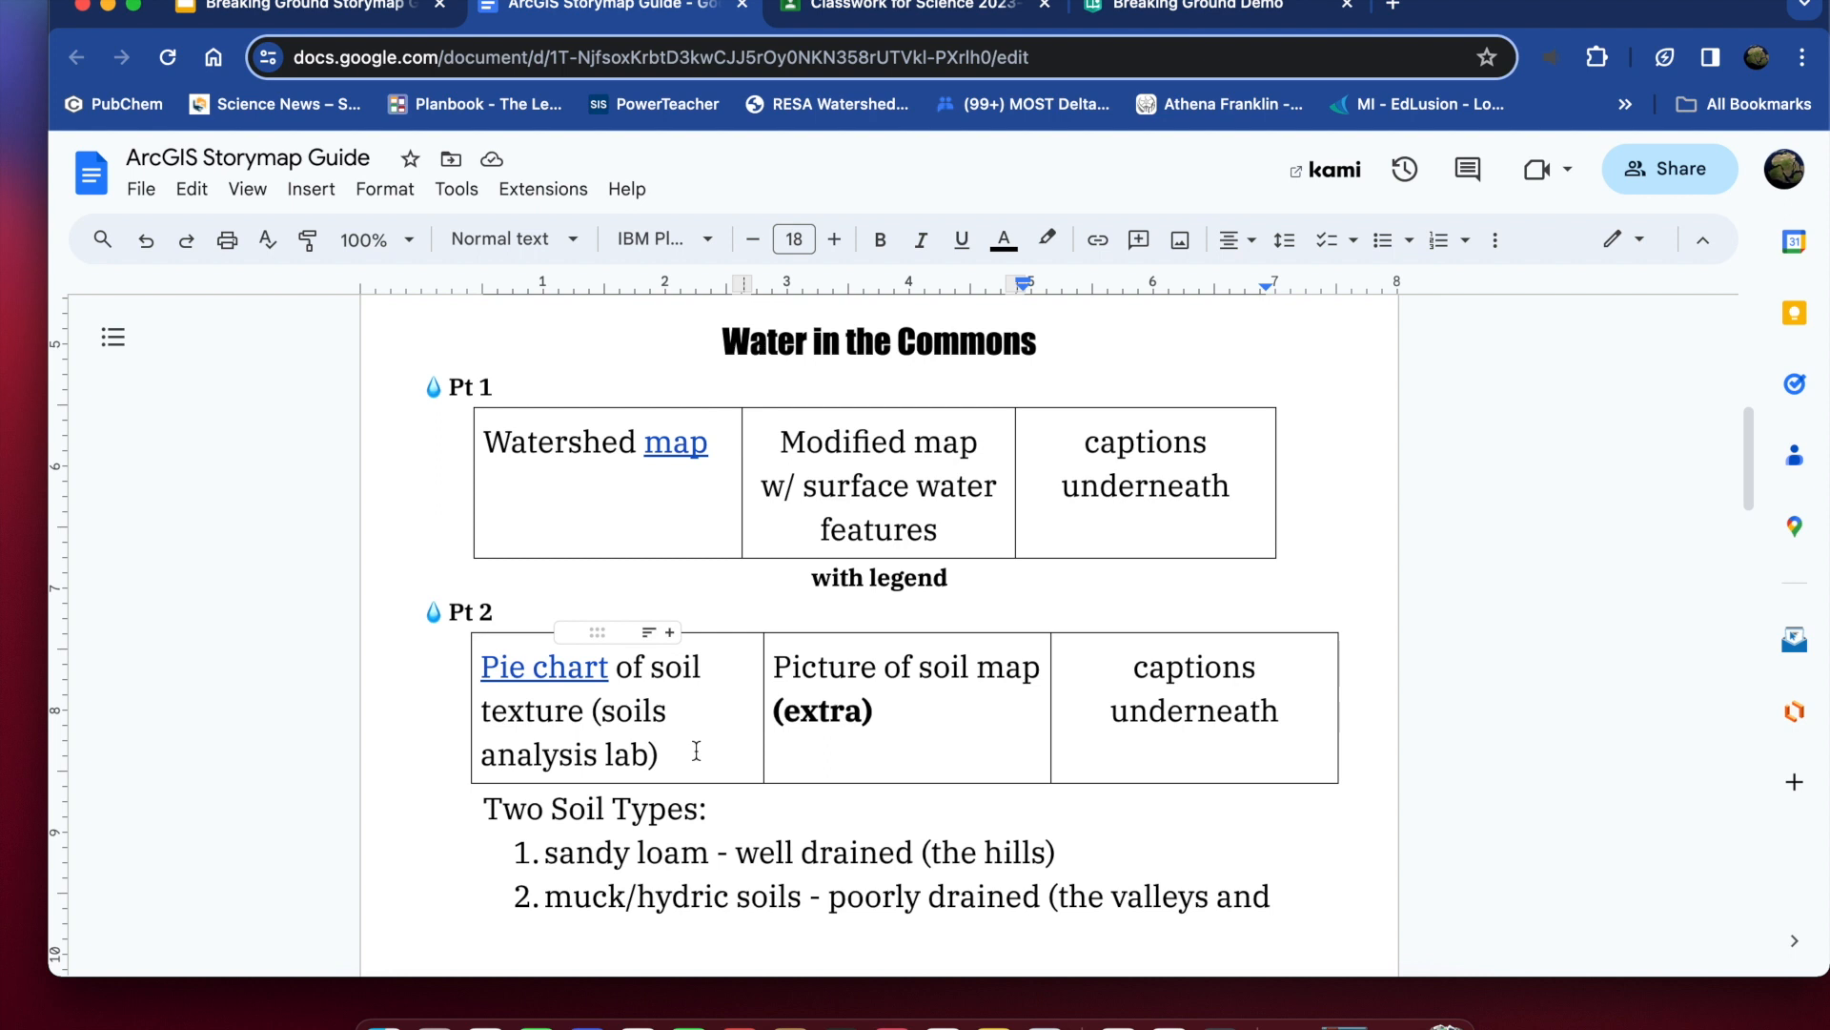
scroll(697, 751, "down", 1)
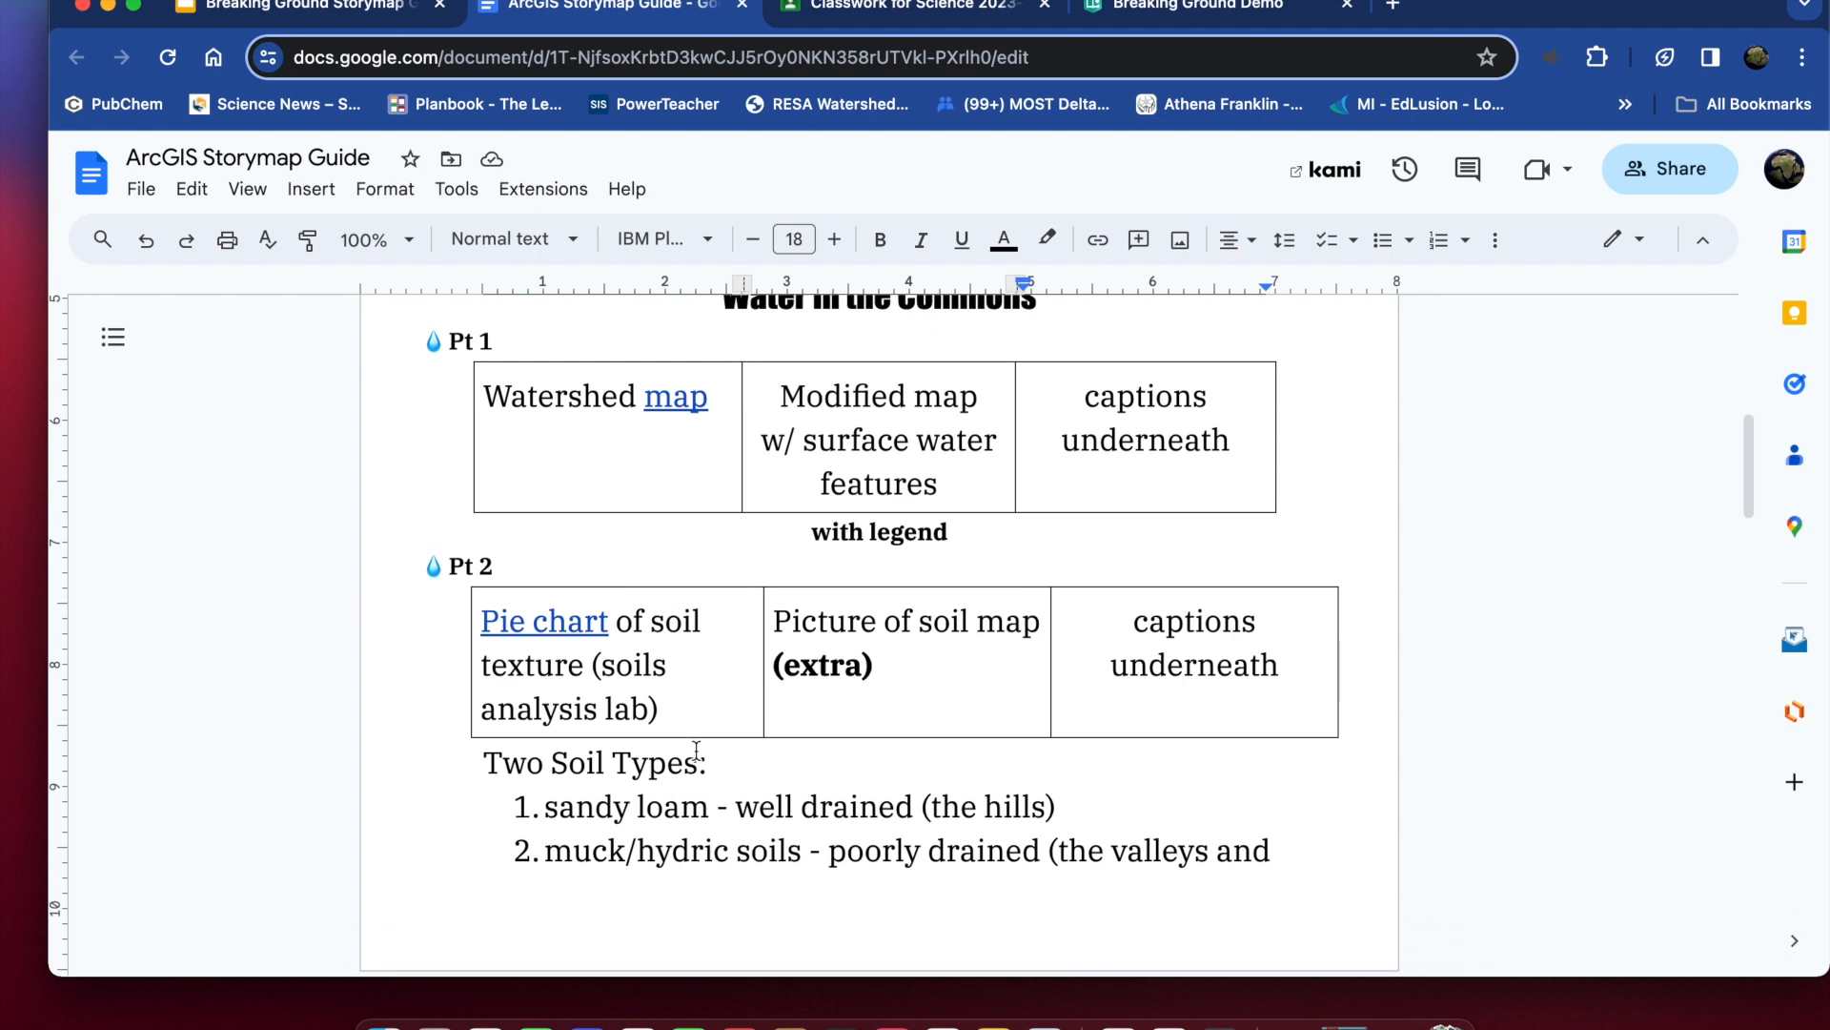
scroll(706, 666, "down", 5)
scroll(705, 665, "down", 8)
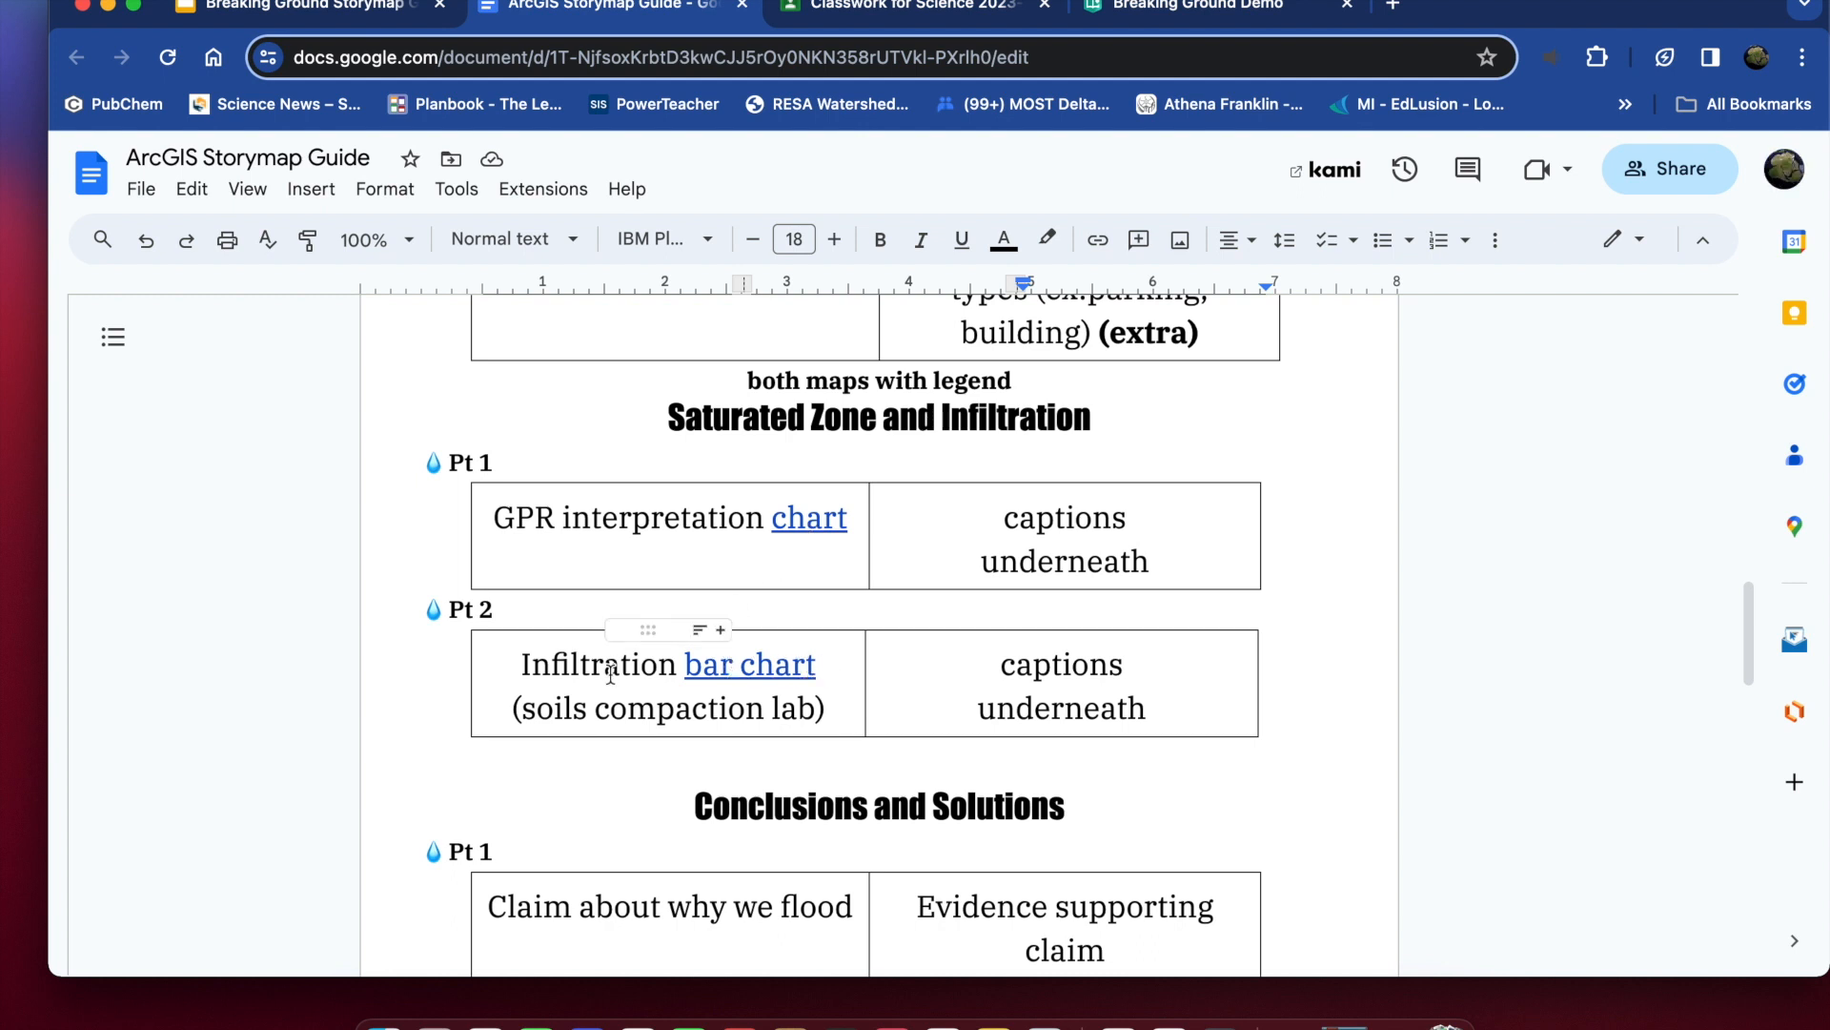
scroll(611, 673, "up", 10)
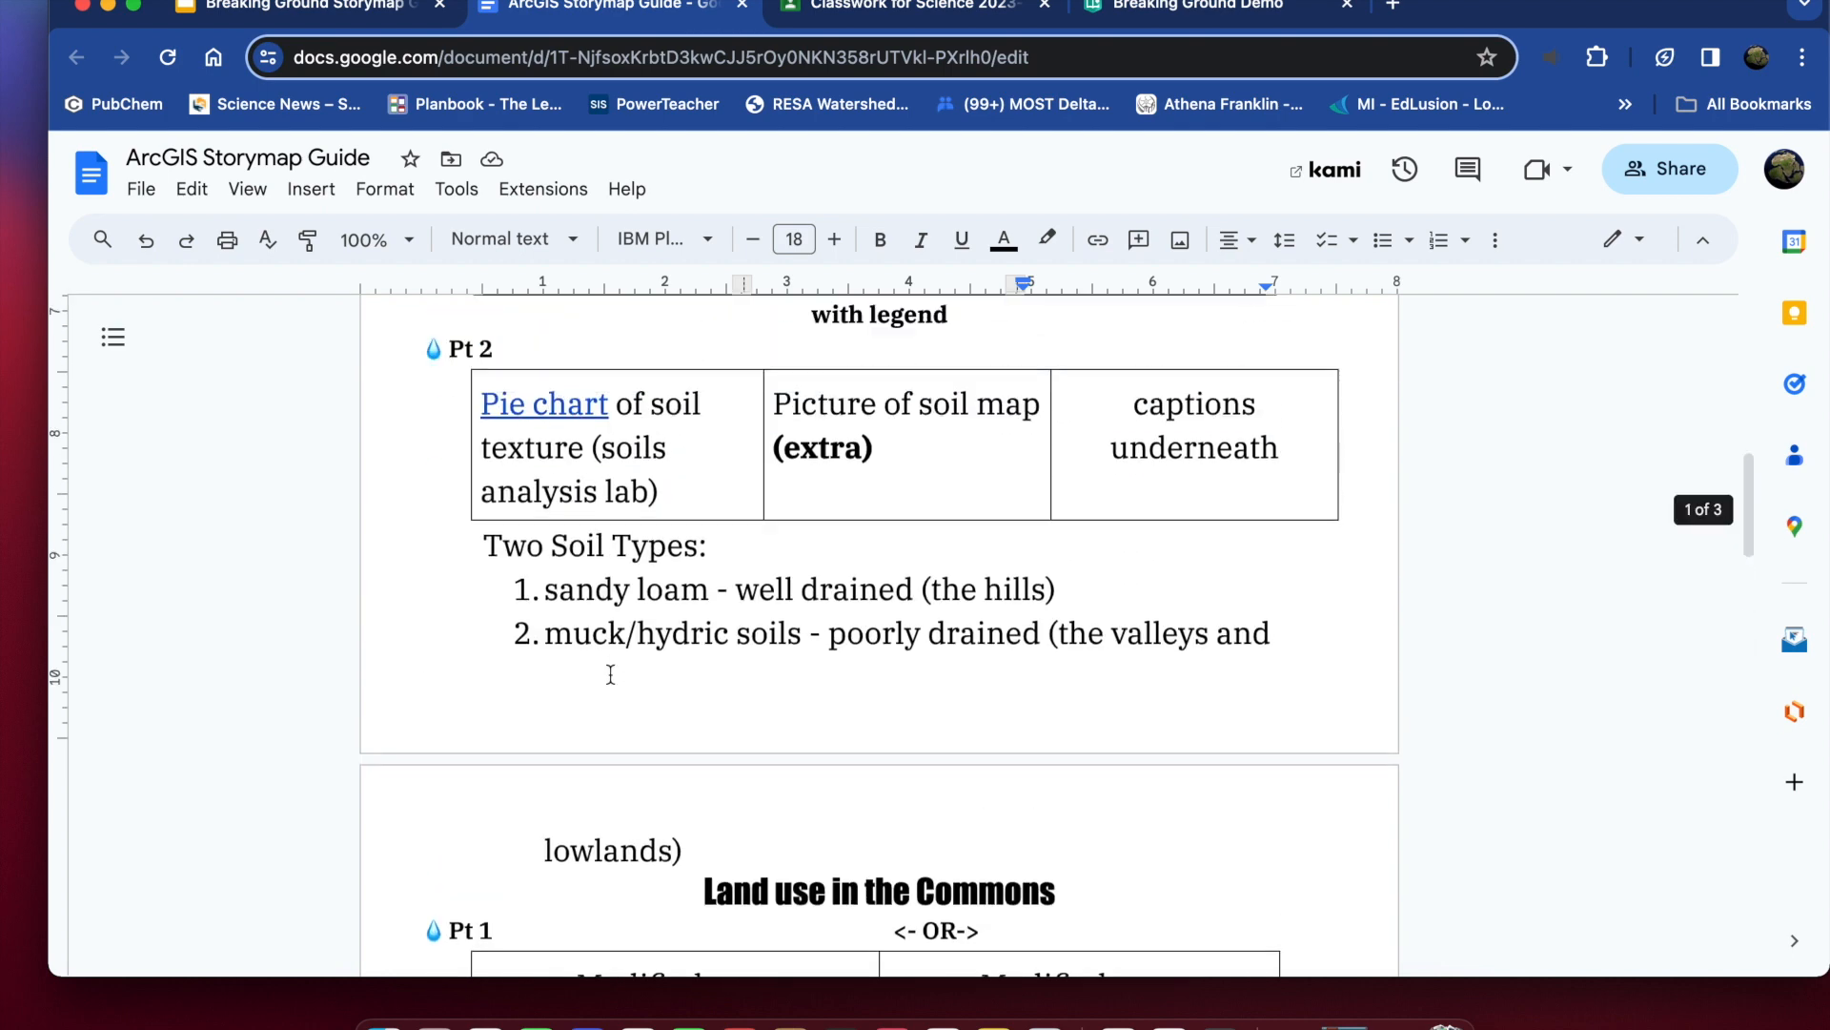
- Open the watershed map linked in the guide's Water in the Commons Pt 1 and download kids_creek_watershed.png
scroll(610, 673, "up", 3)
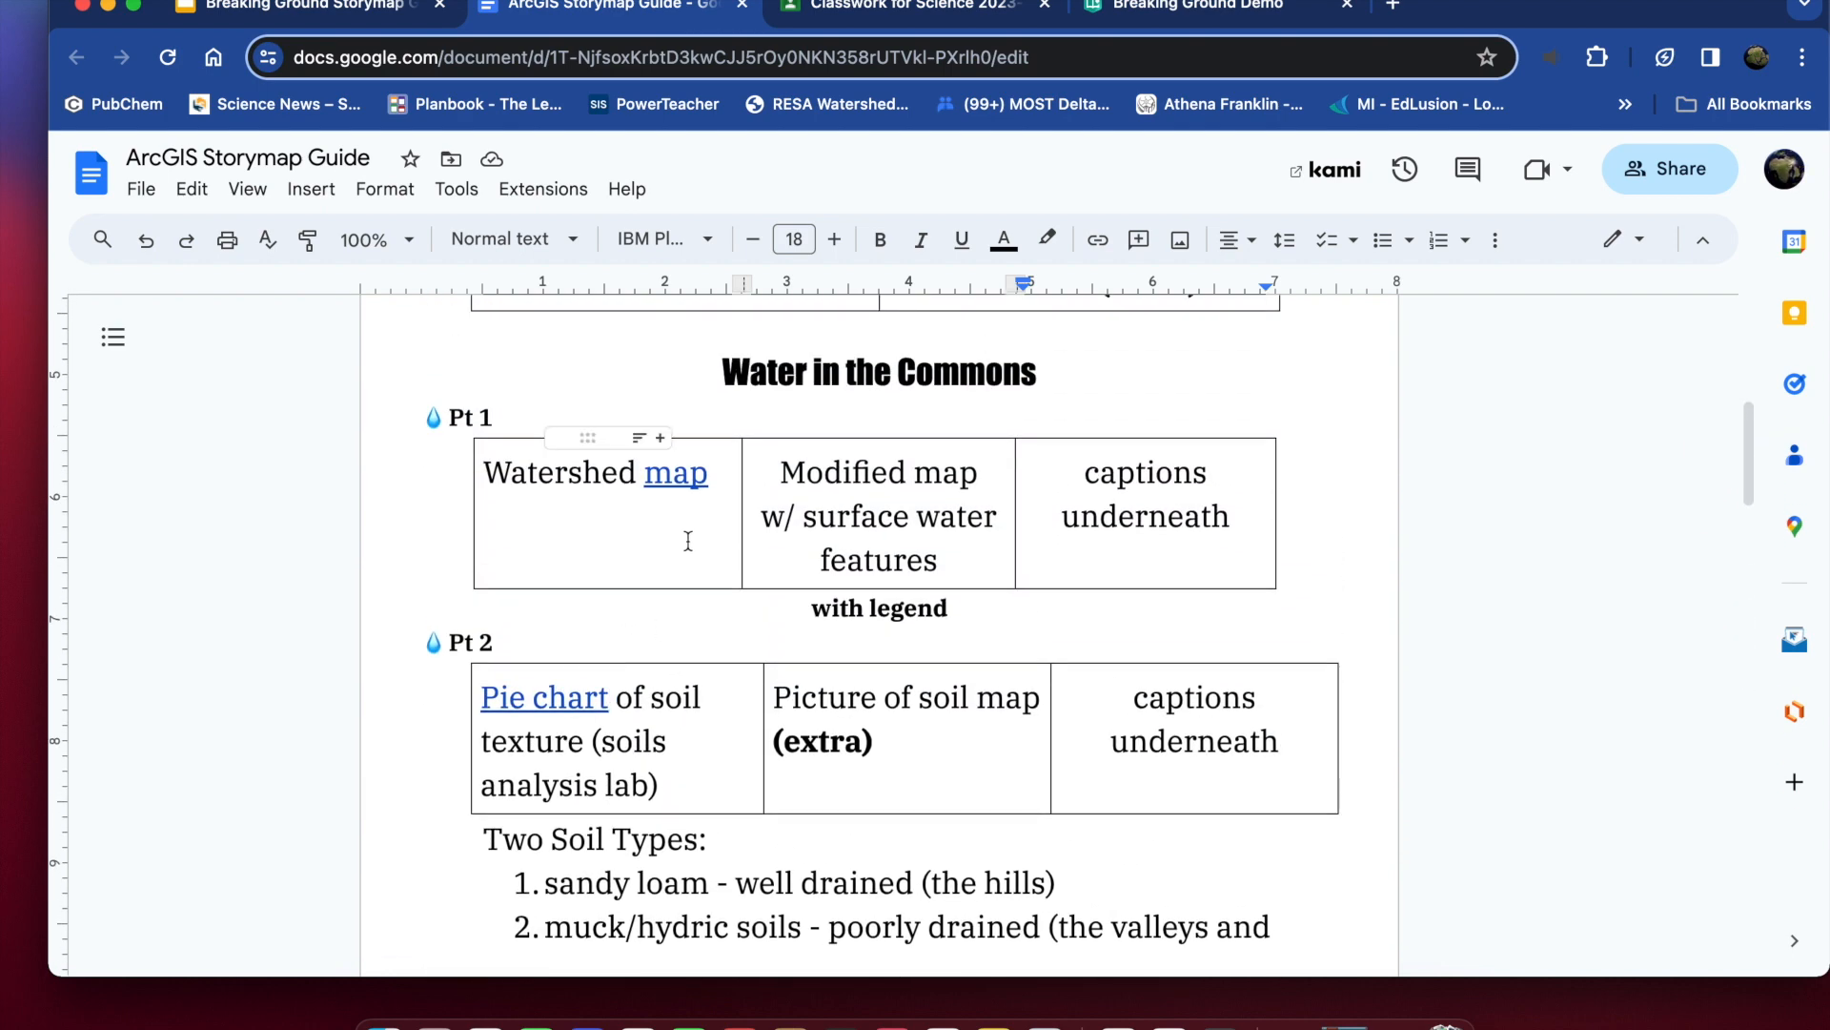
left_click(680, 476)
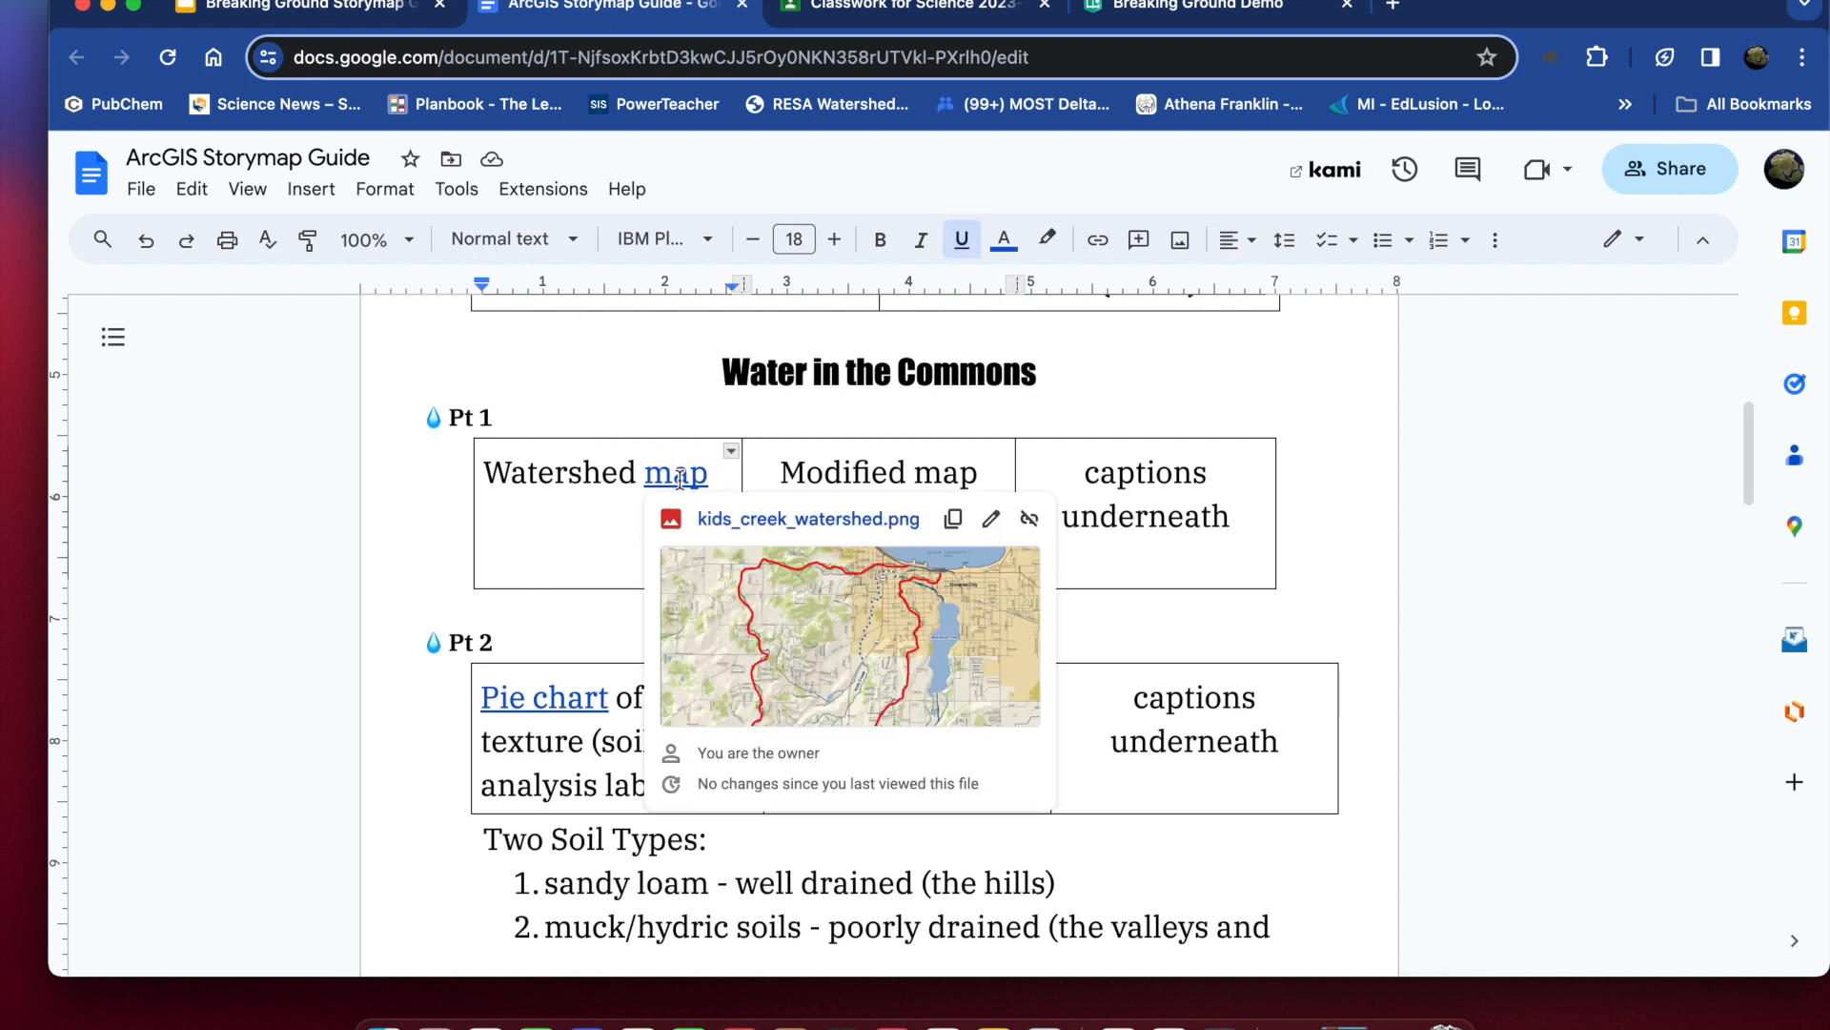
left_click(827, 615)
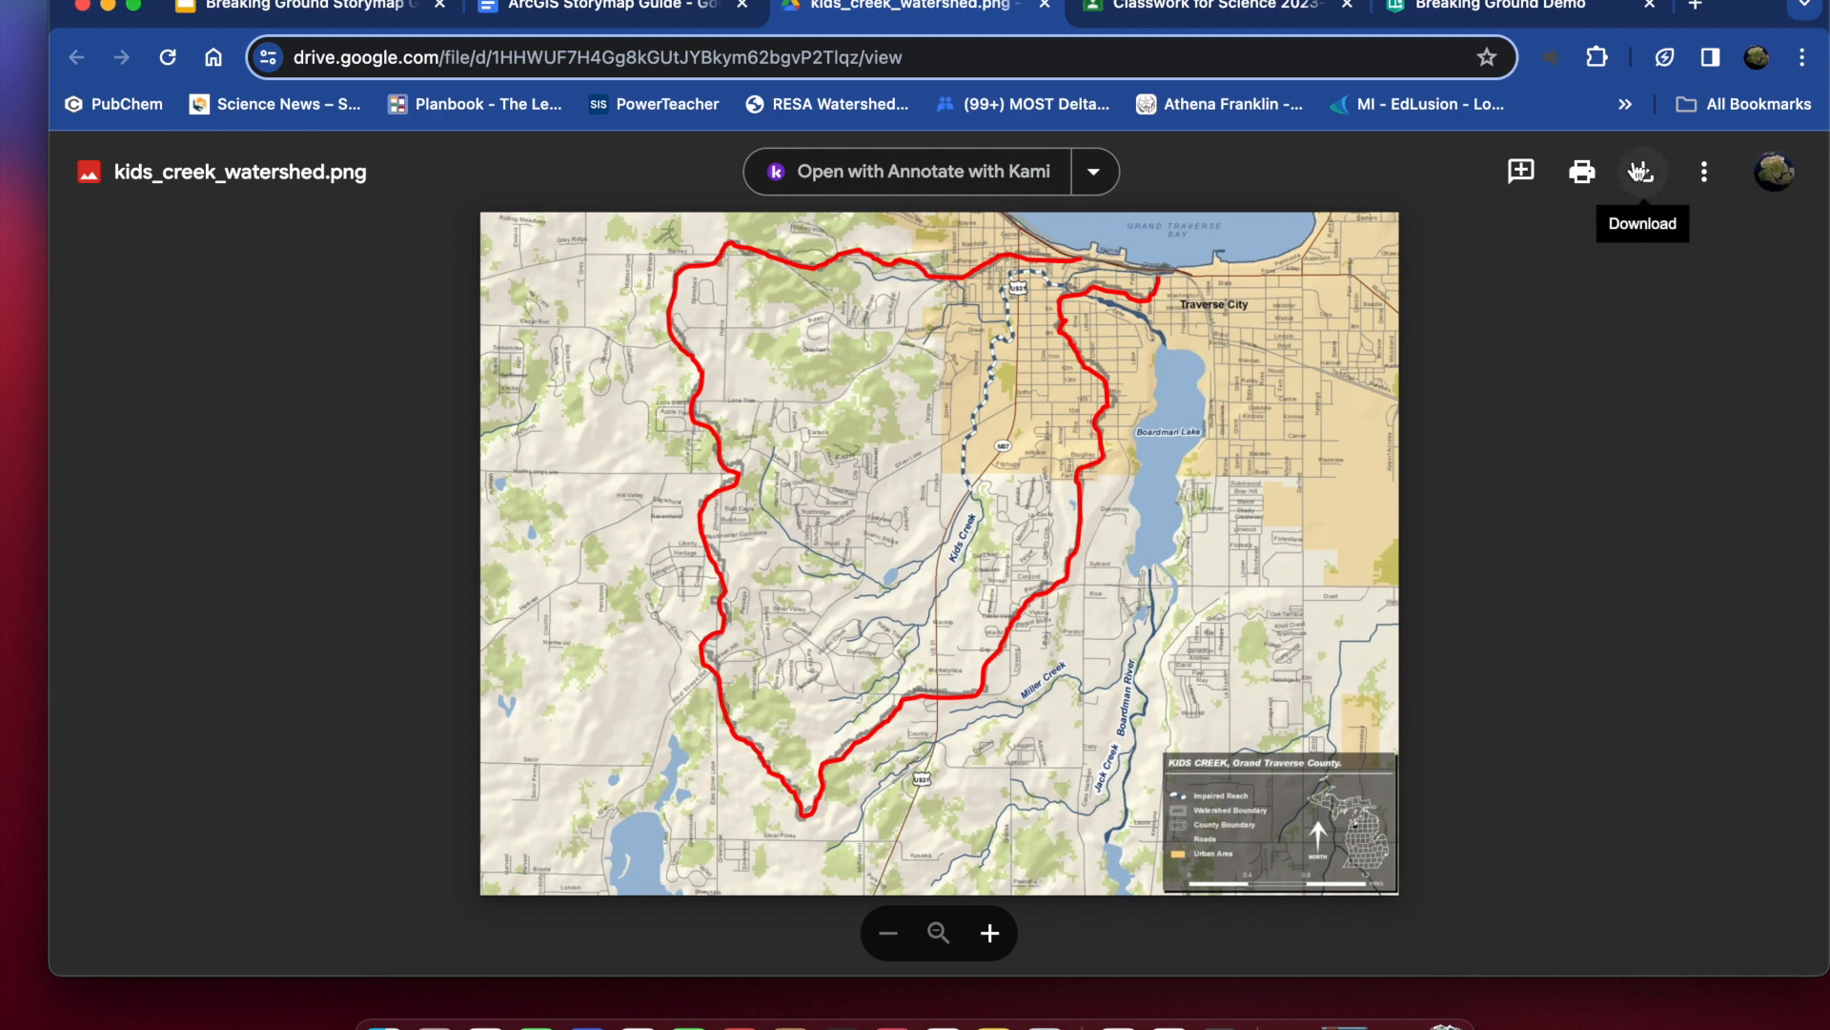
left_click(1704, 172)
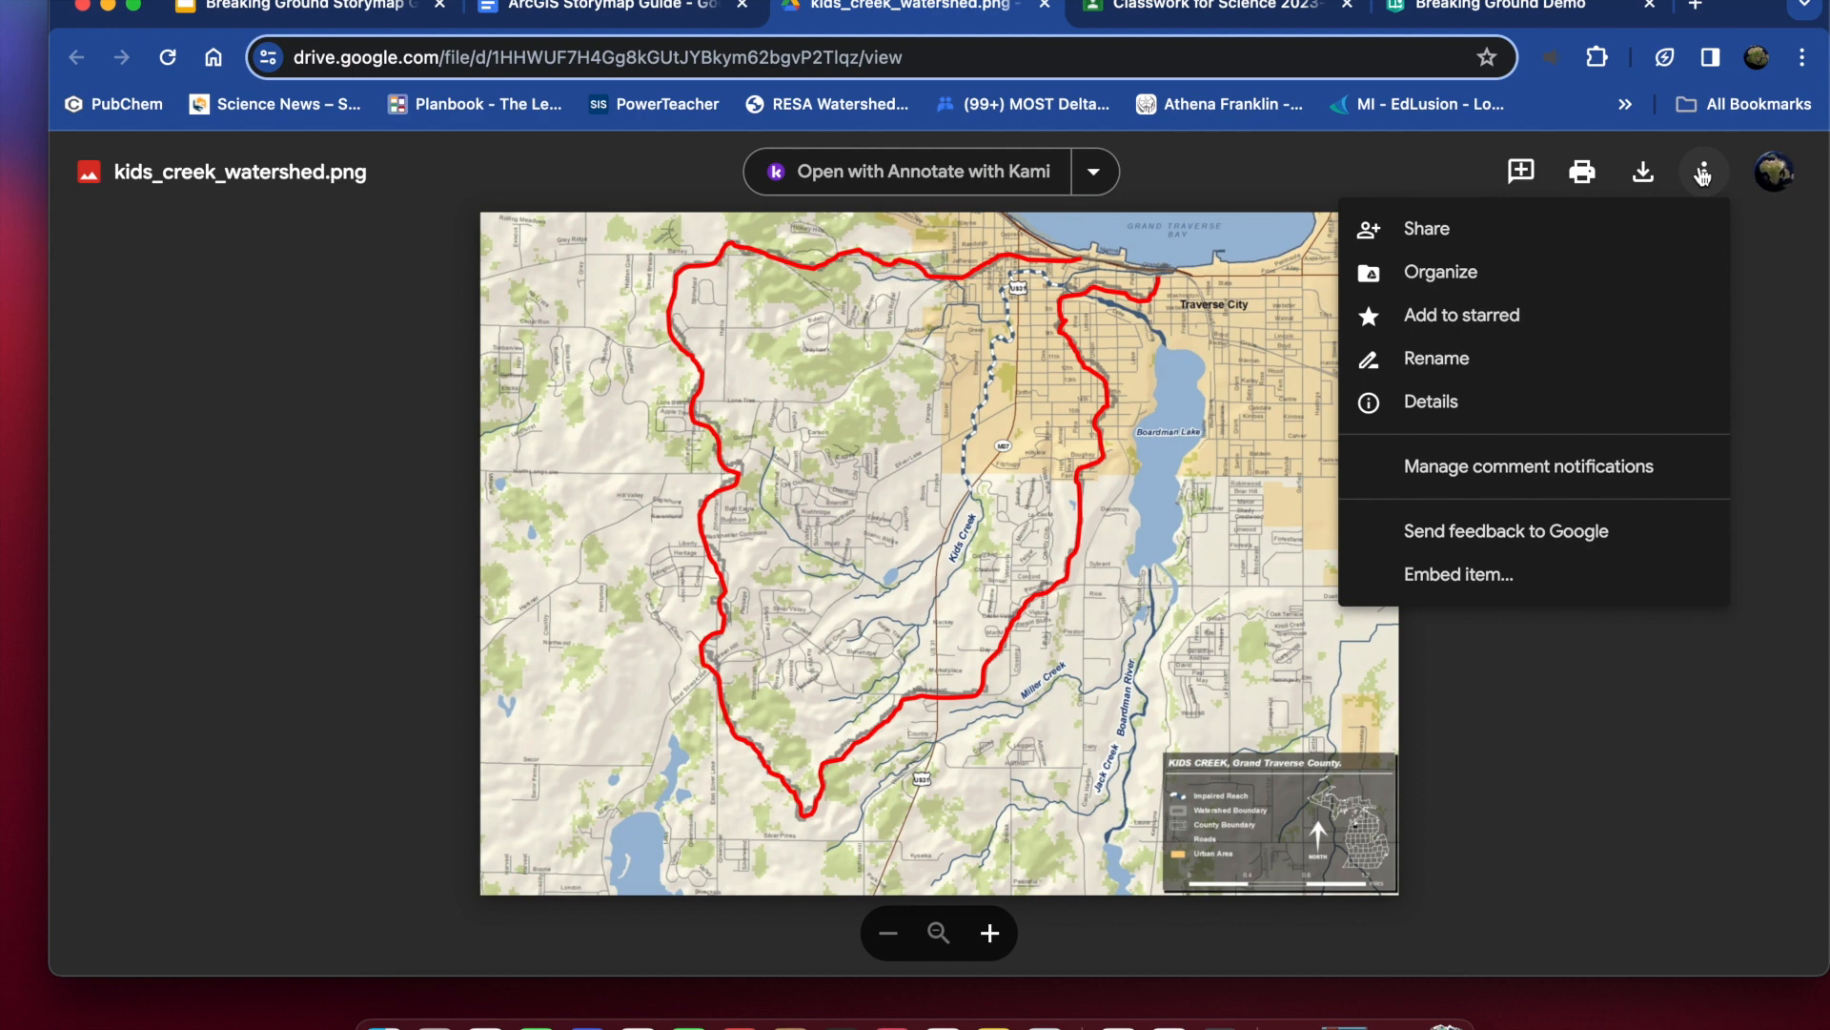
left_click(1704, 185)
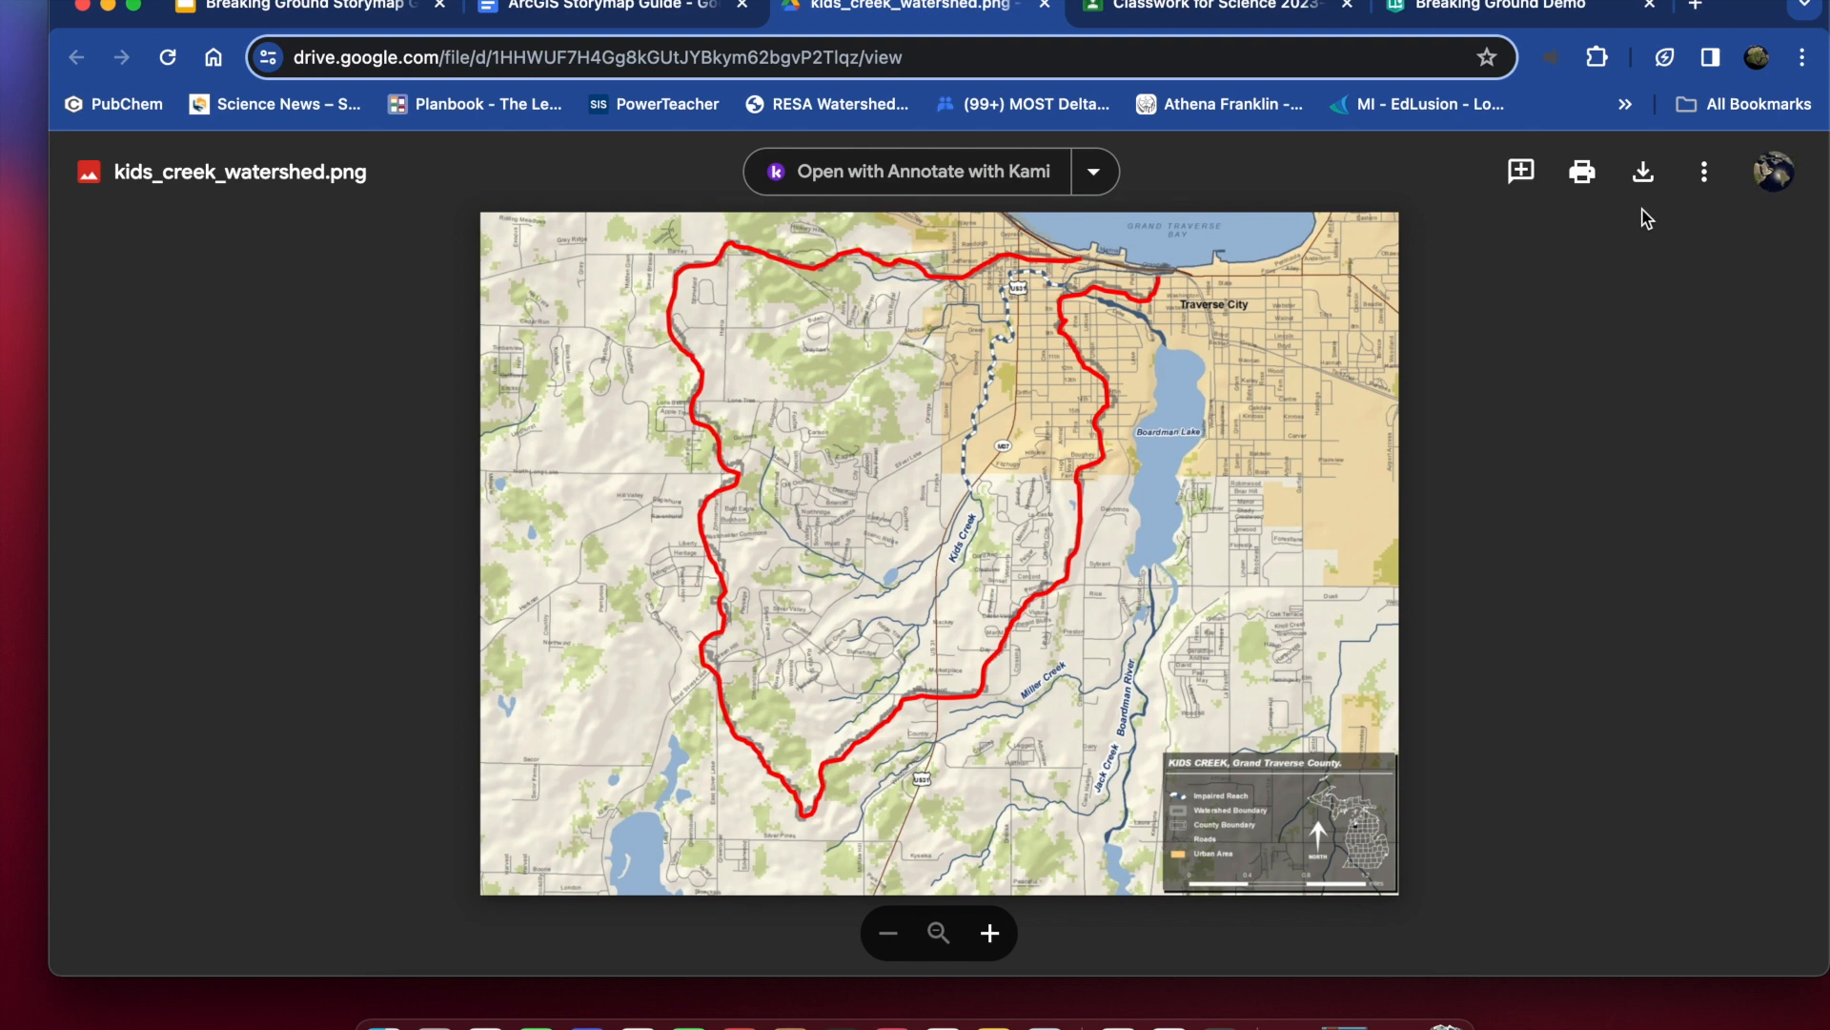
left_click(1642, 172)
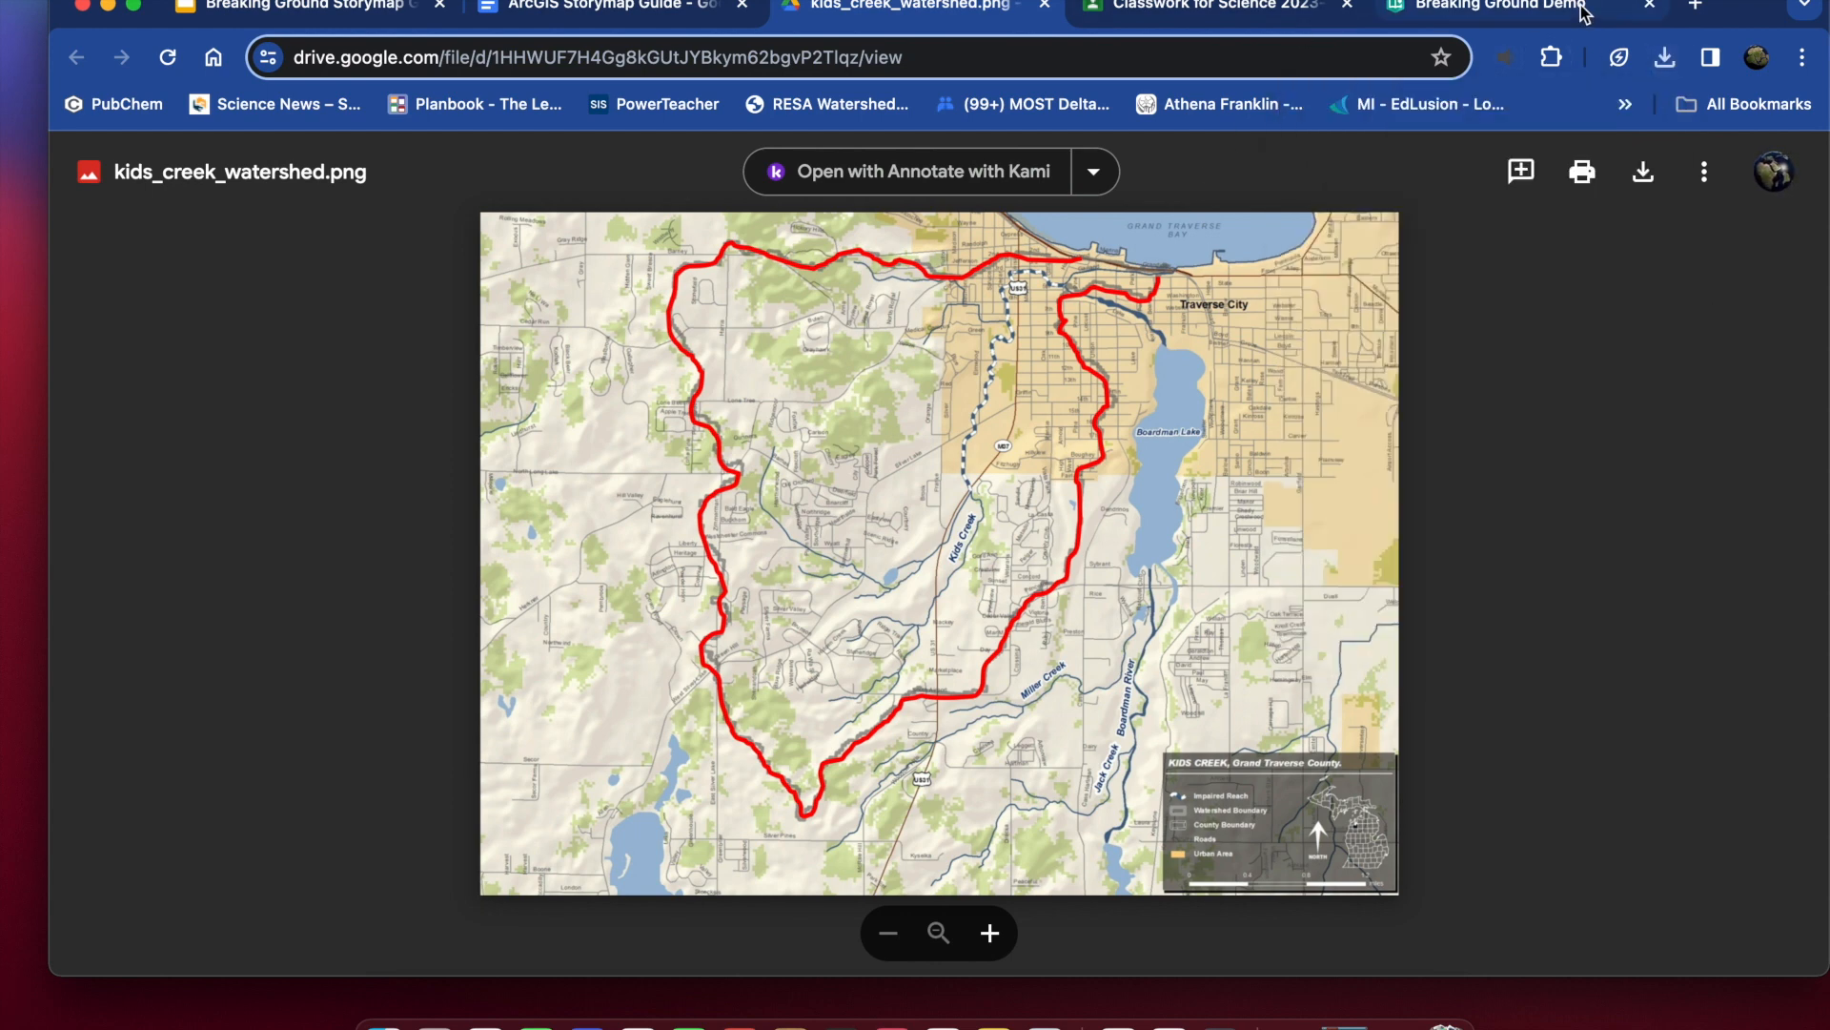
- In the Breaking Ground Demo story, upload kids_creek_watershed.png as an image directly beneath the Water in the Commons heading
left_click(1544, 7)
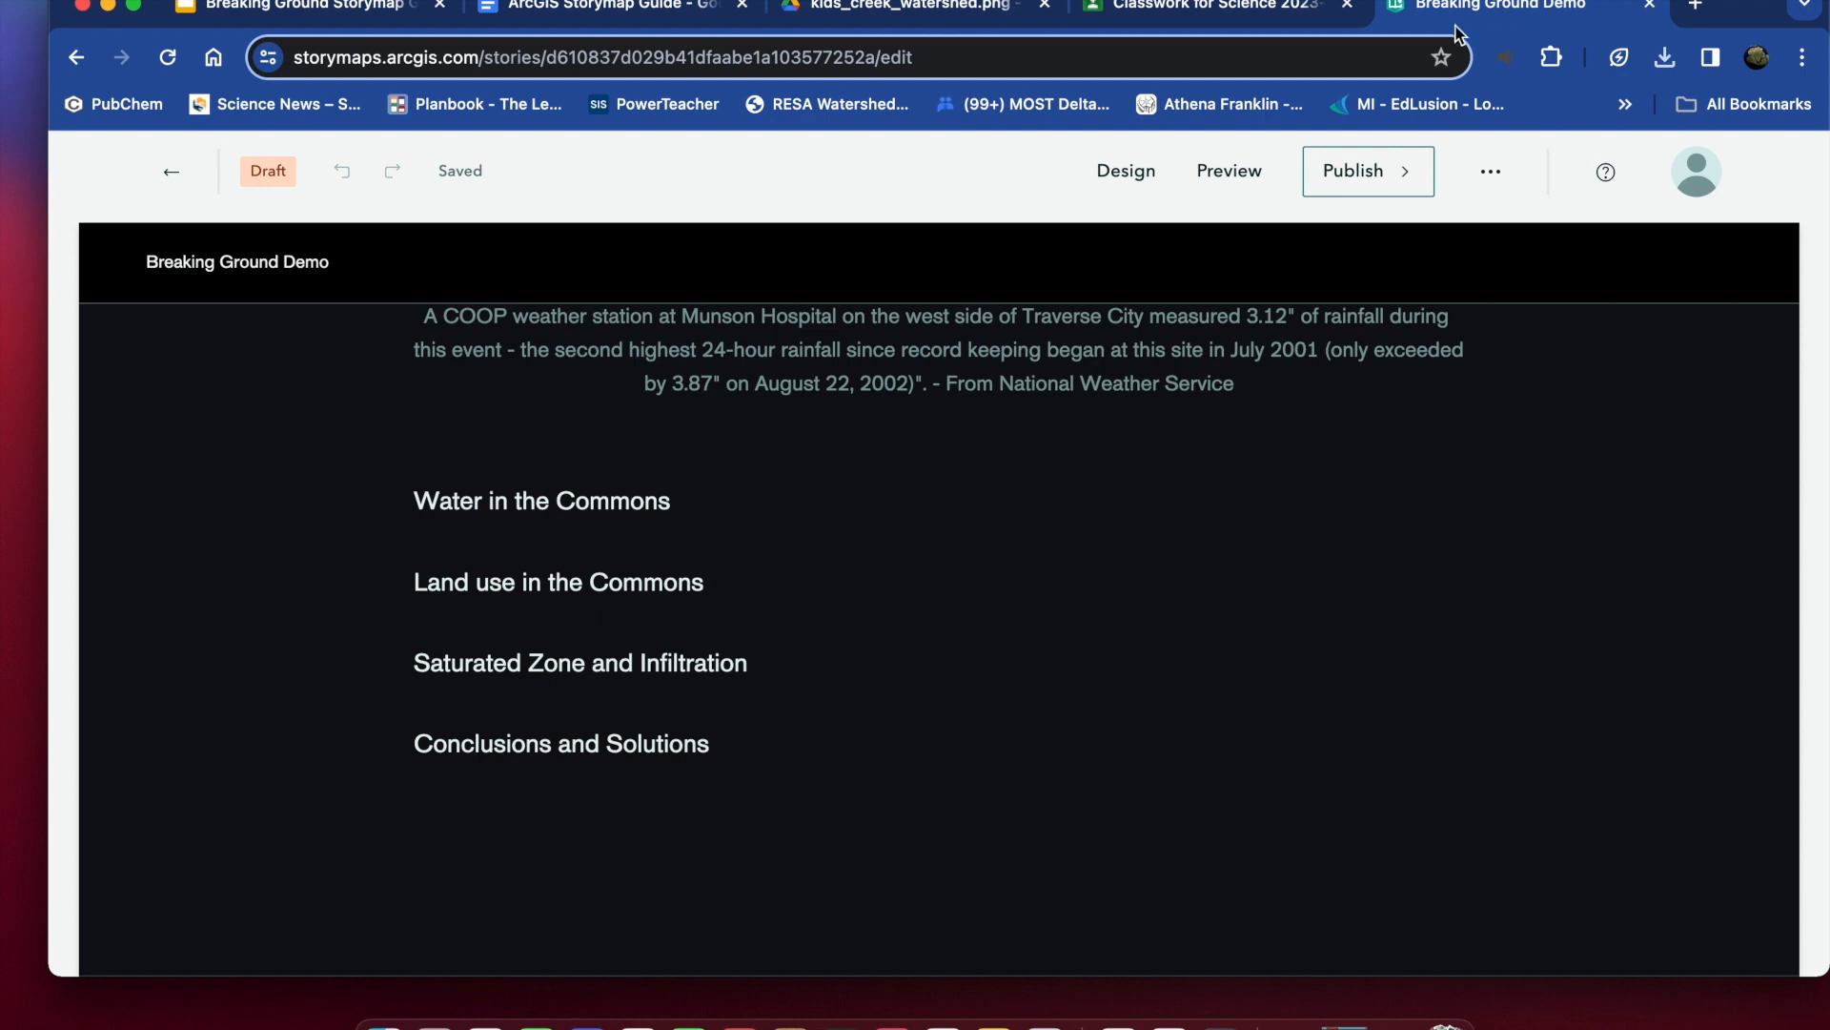
mouse_move(1281, 404)
left_click(373, 543)
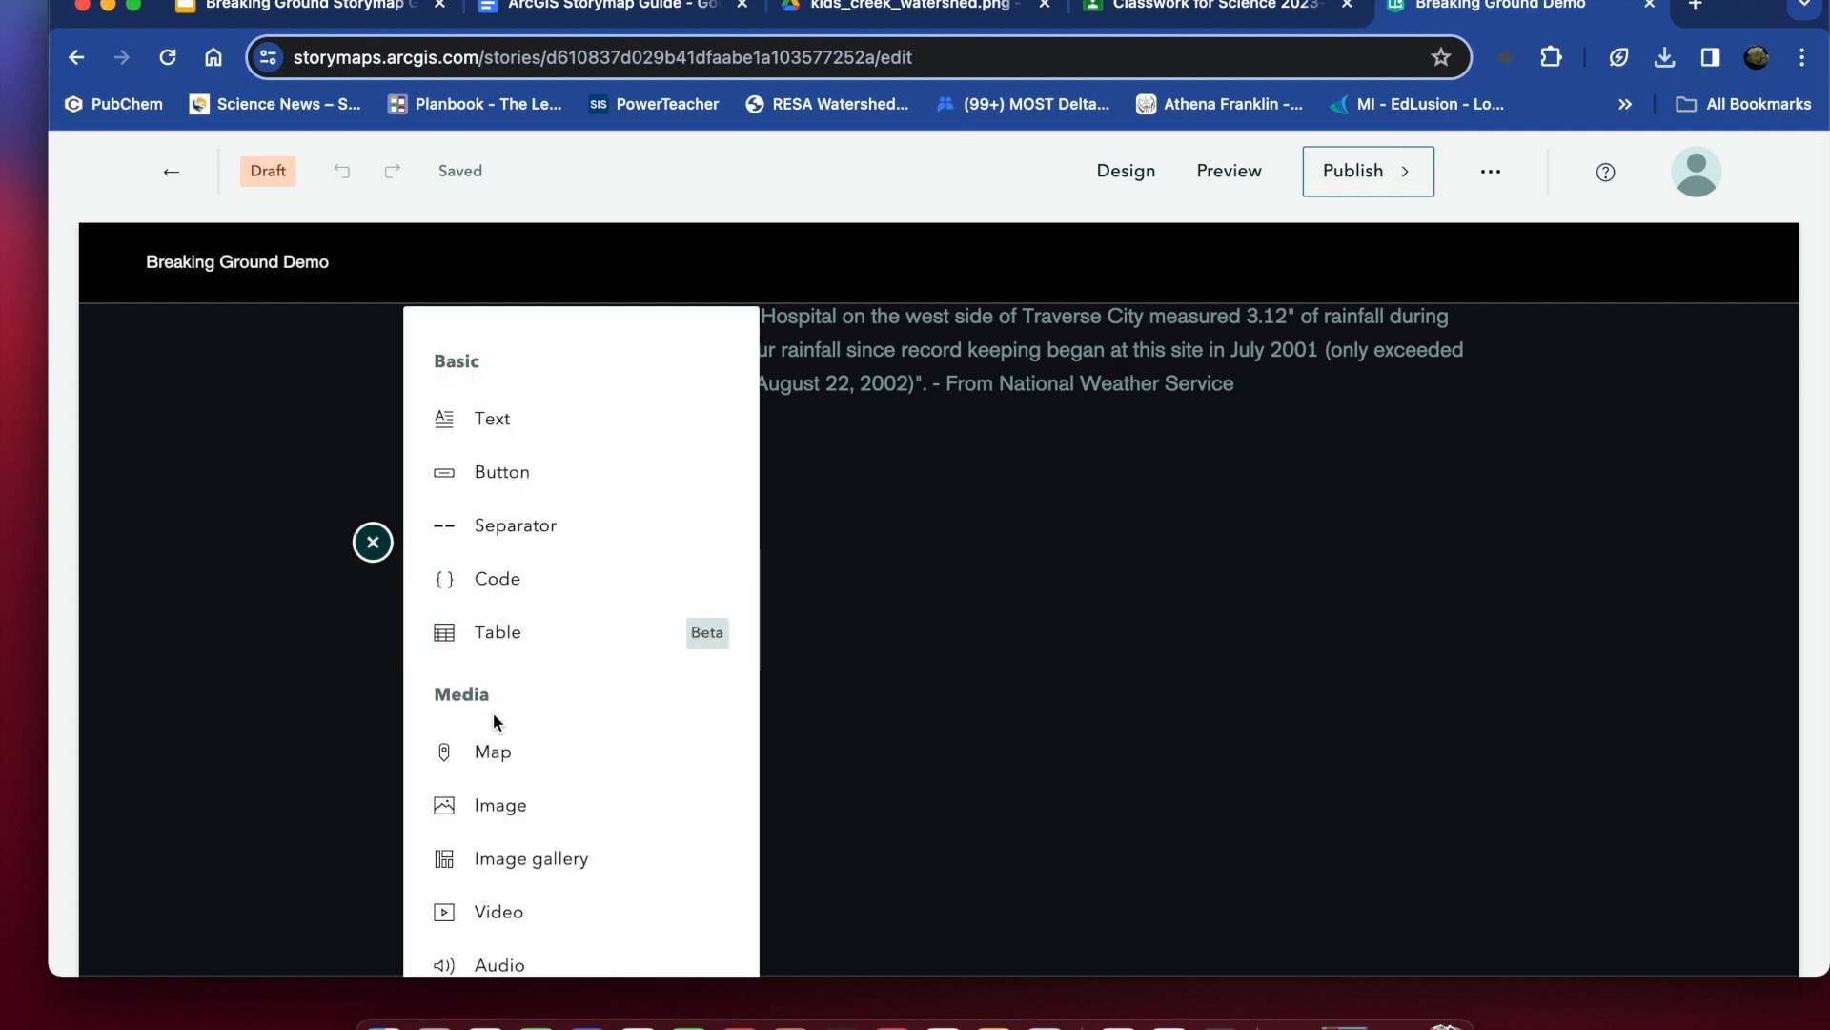
left_click(499, 811)
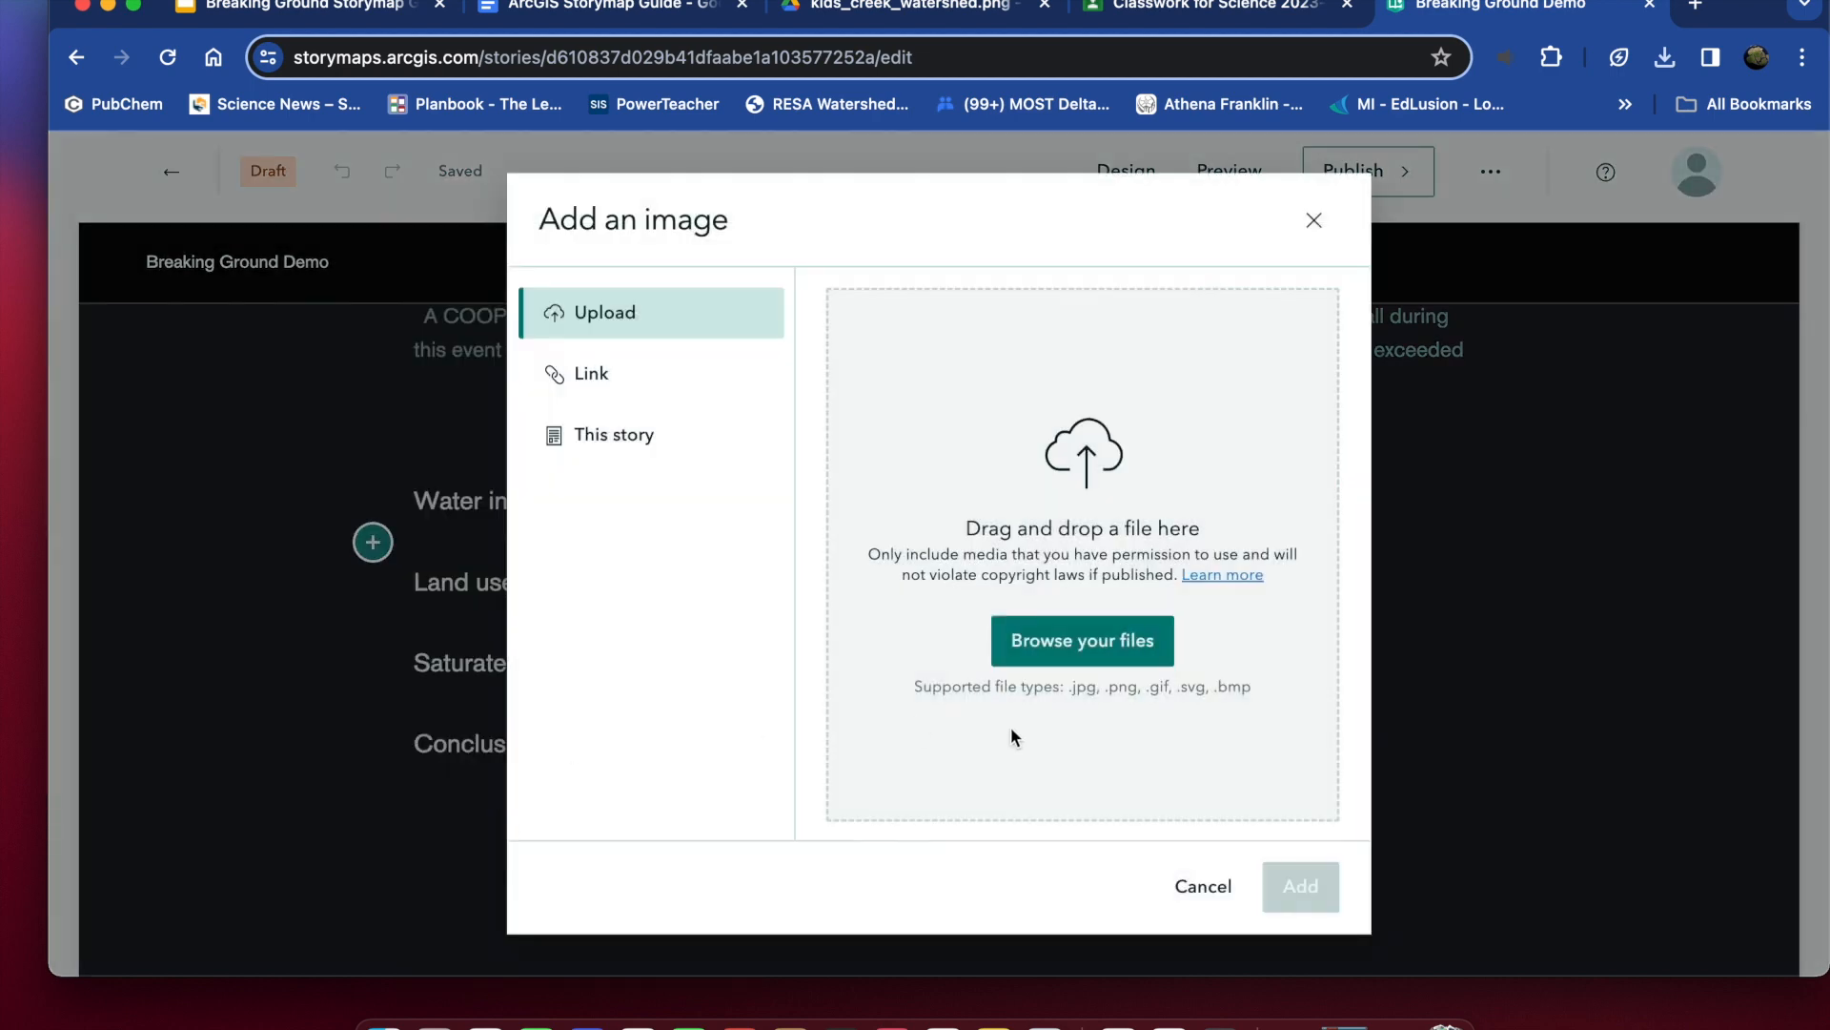
left_click(1044, 656)
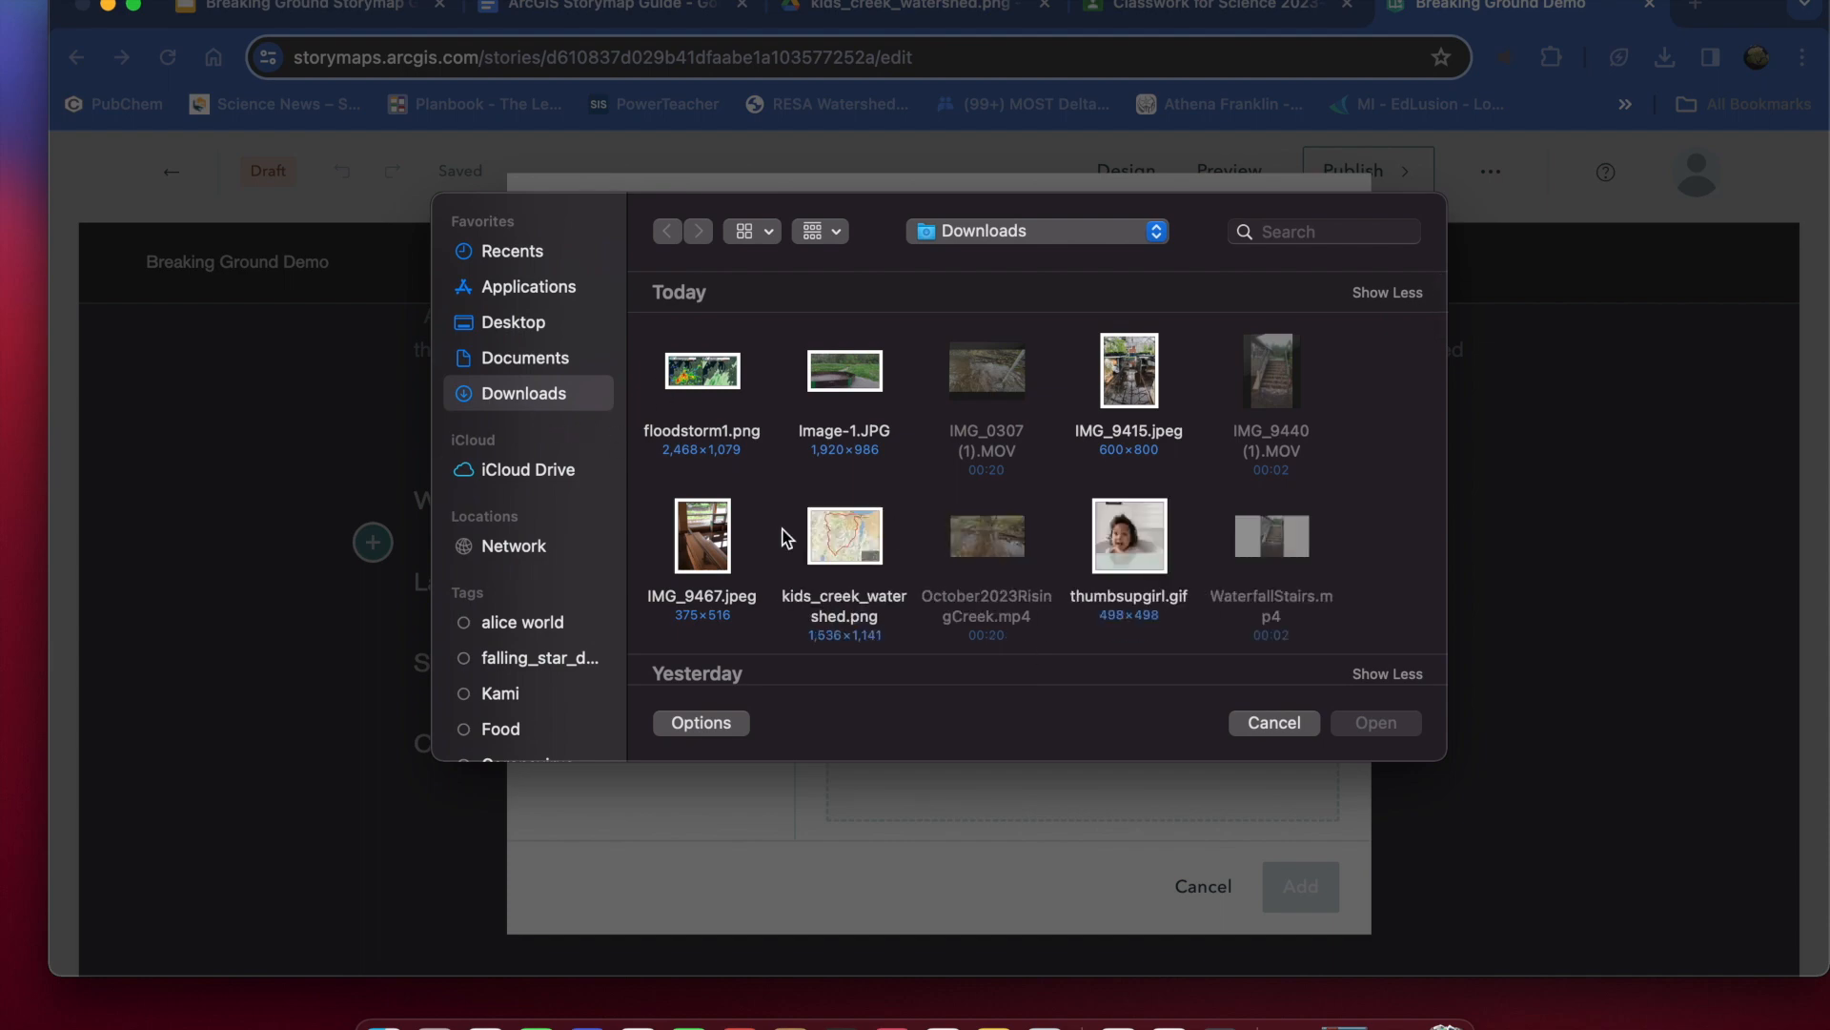
left_click(835, 555)
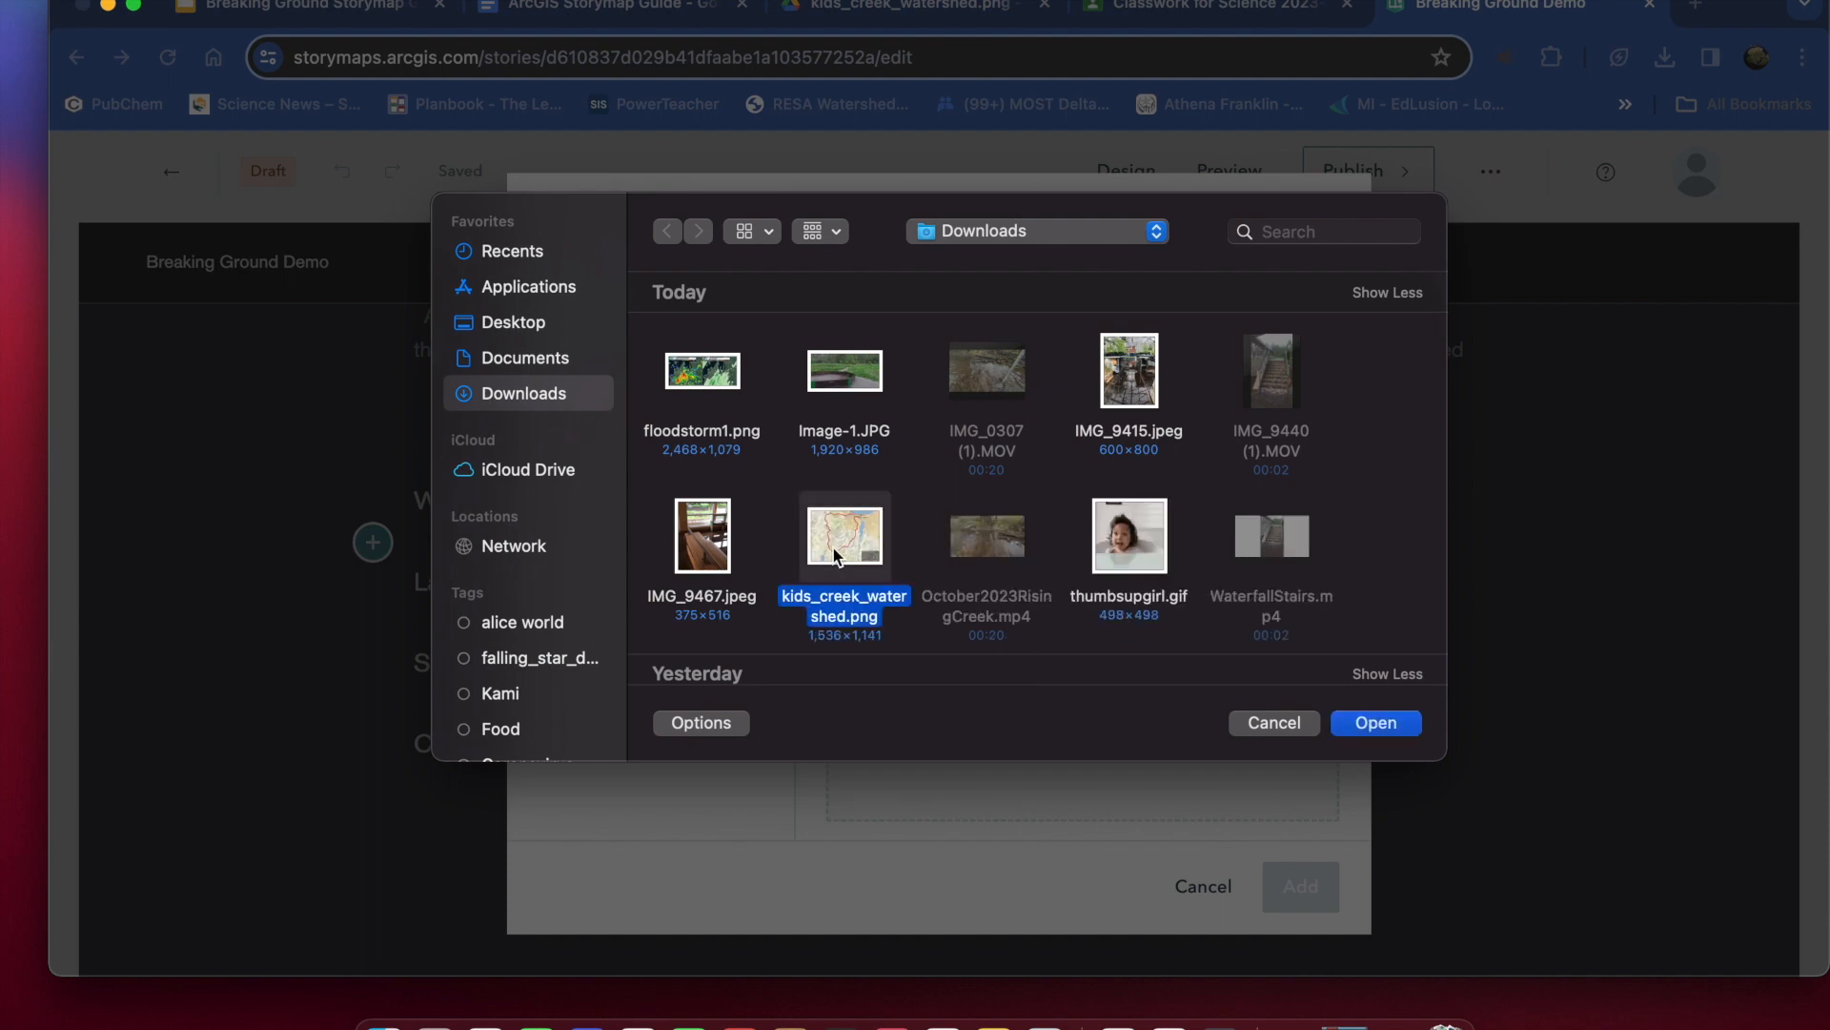
left_click(1381, 722)
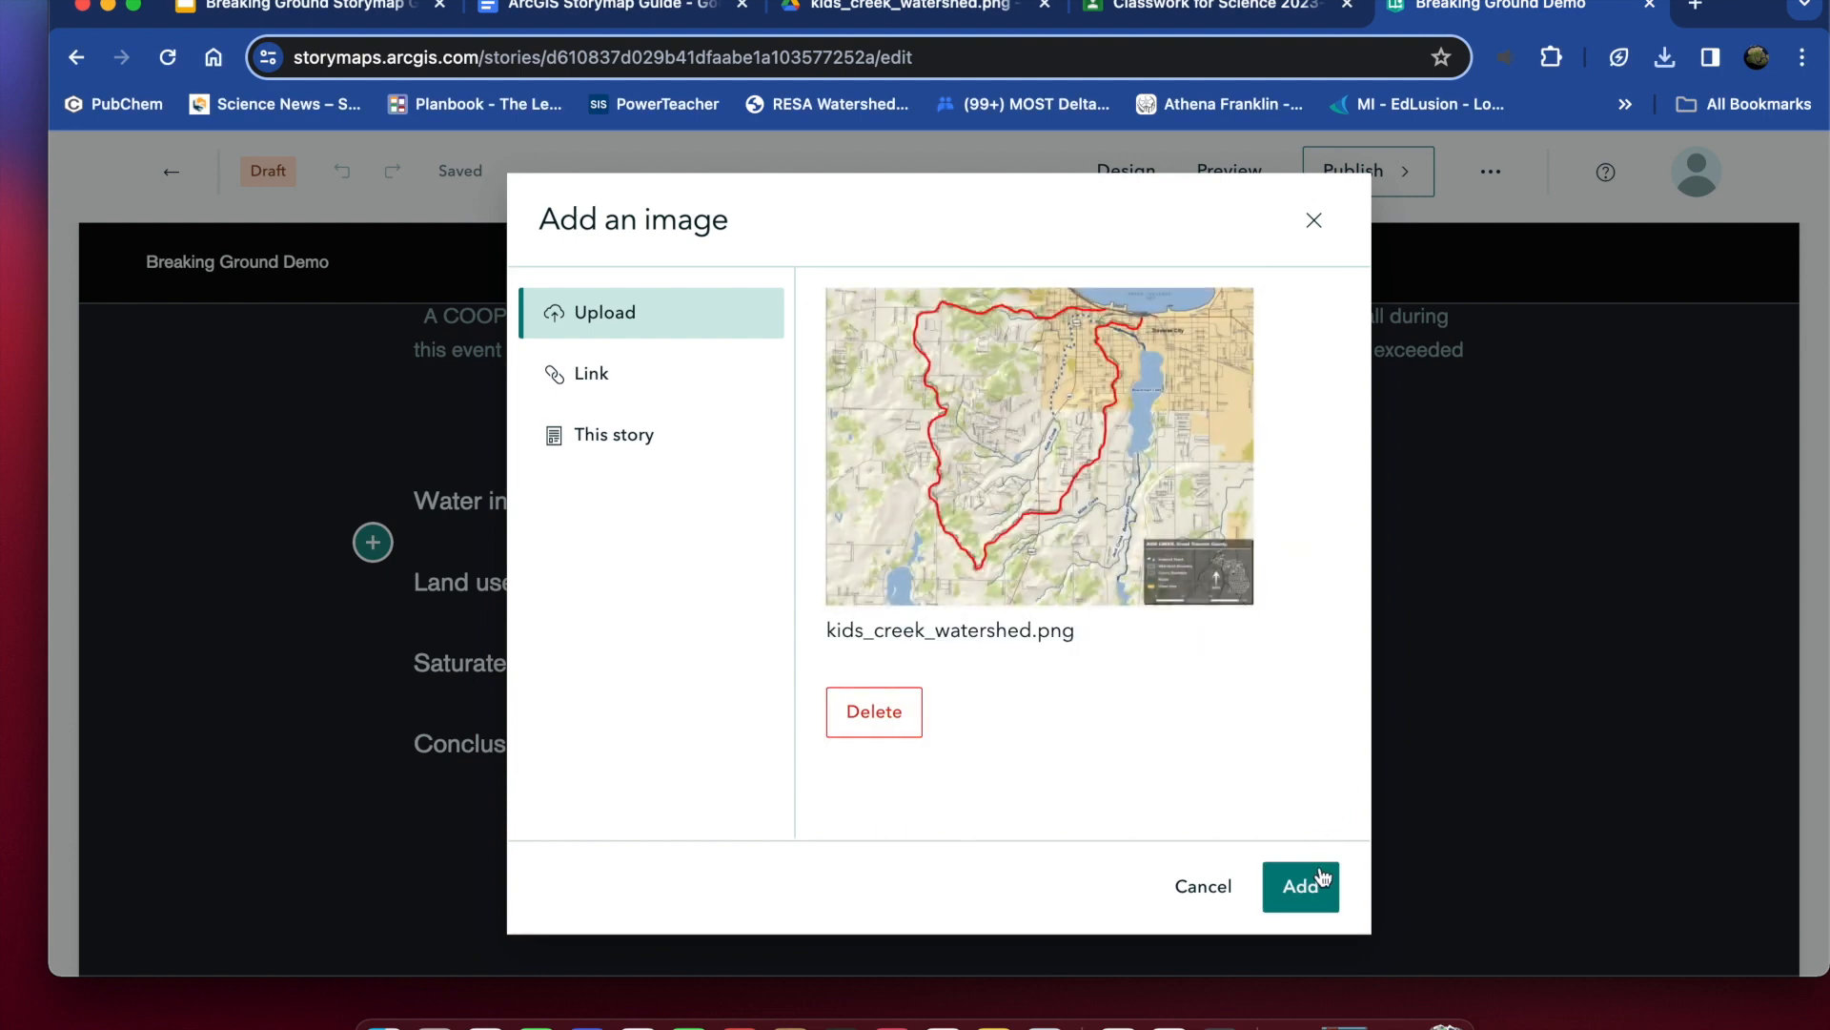
left_click(1306, 885)
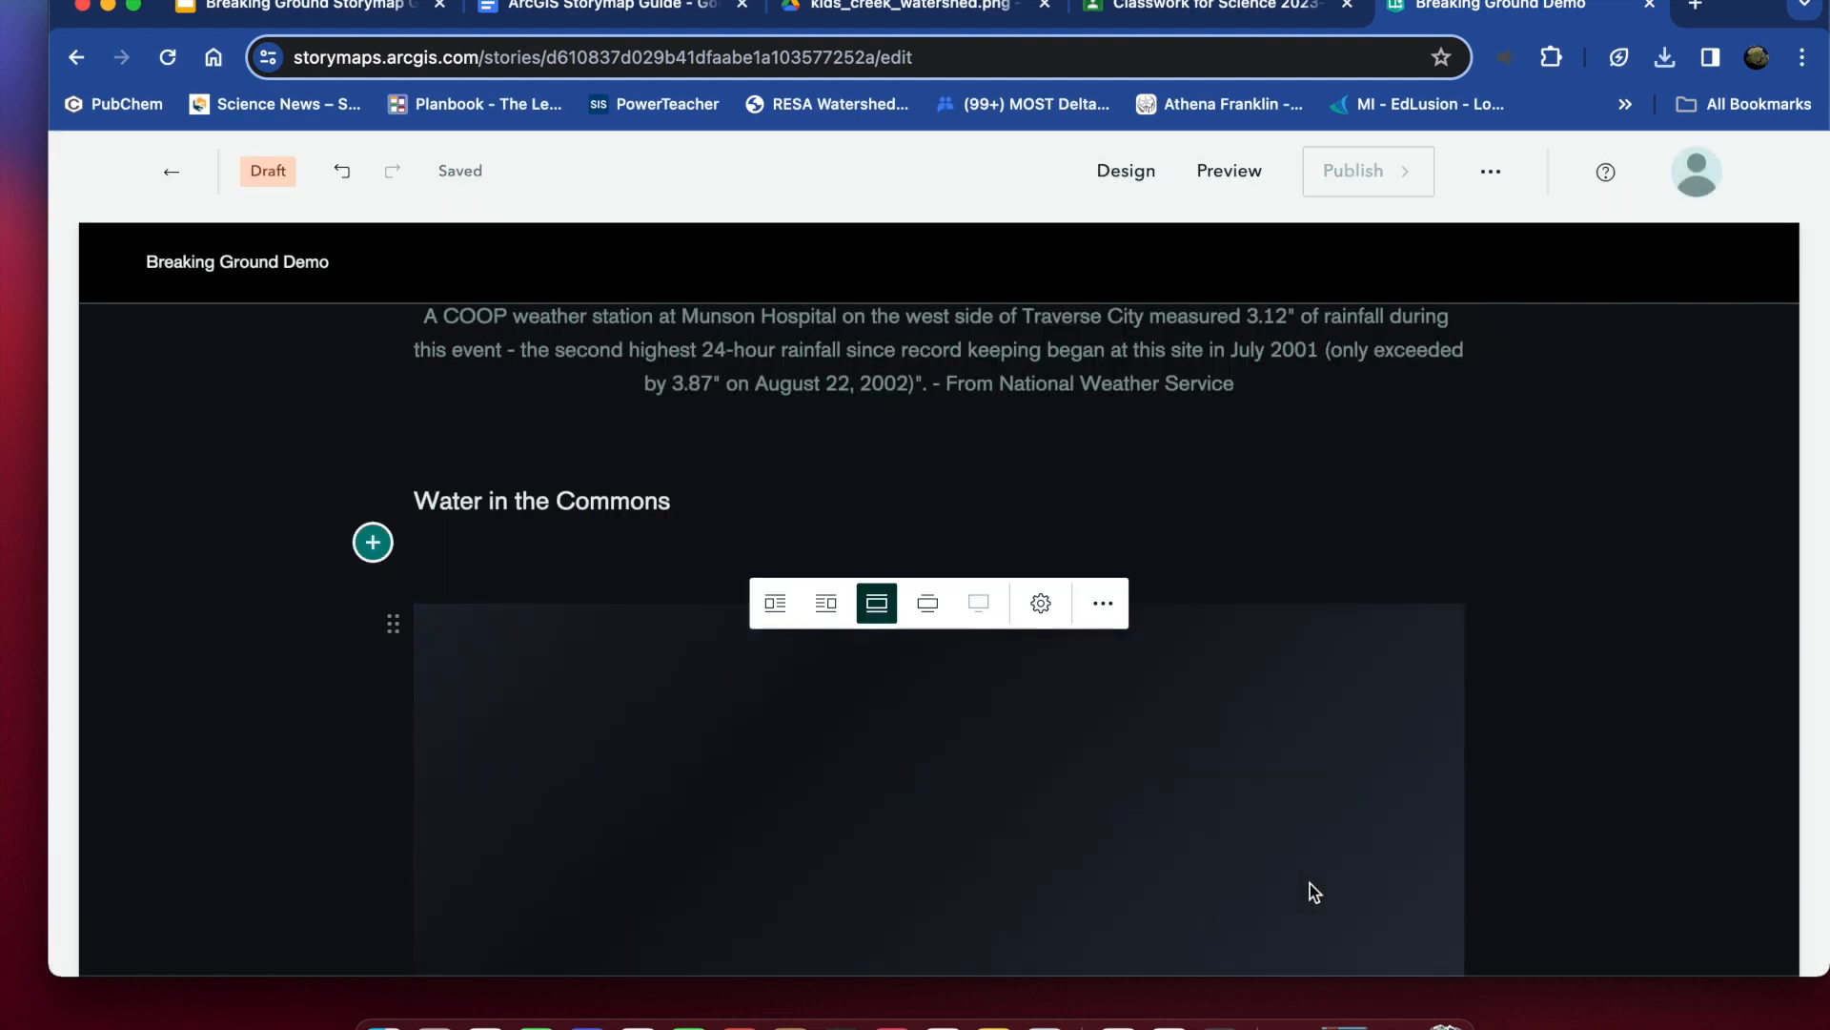
- Examine the inserted Kids Creek watershed map, including its red boundary, legend and caption
scroll(1310, 883, "down", 5)
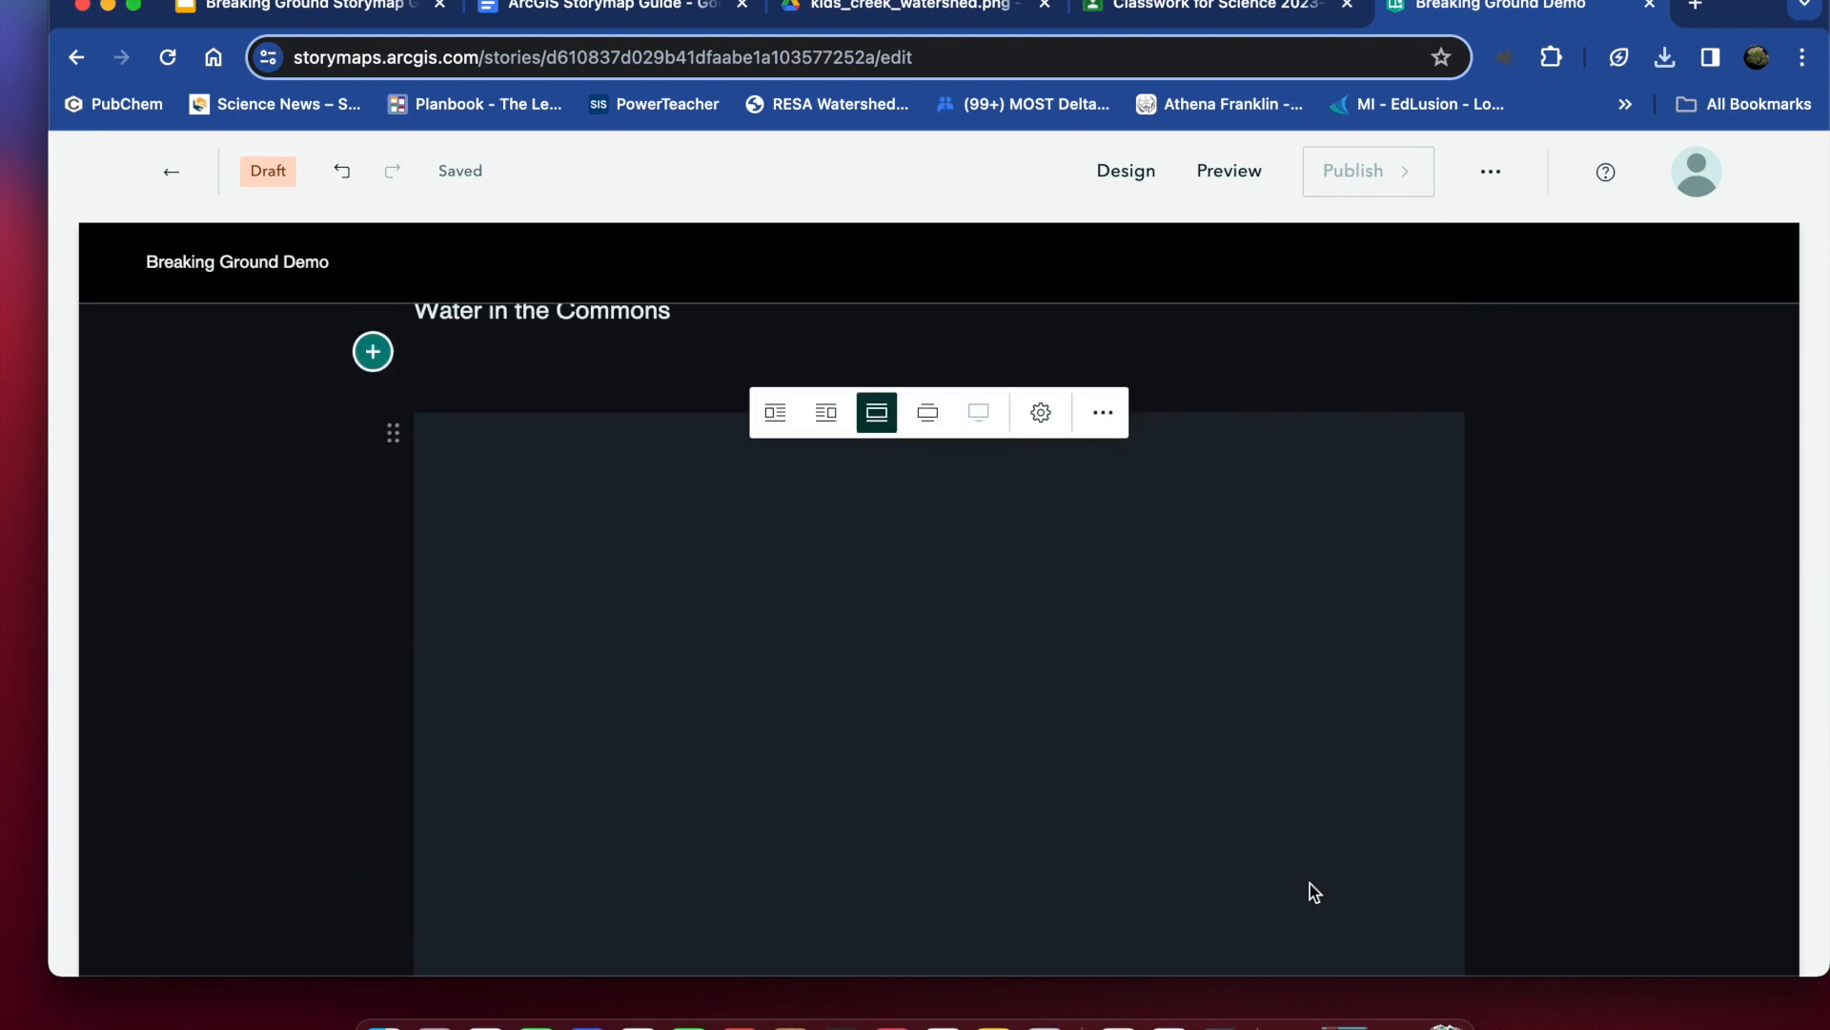
scroll(1310, 884, "down", 3)
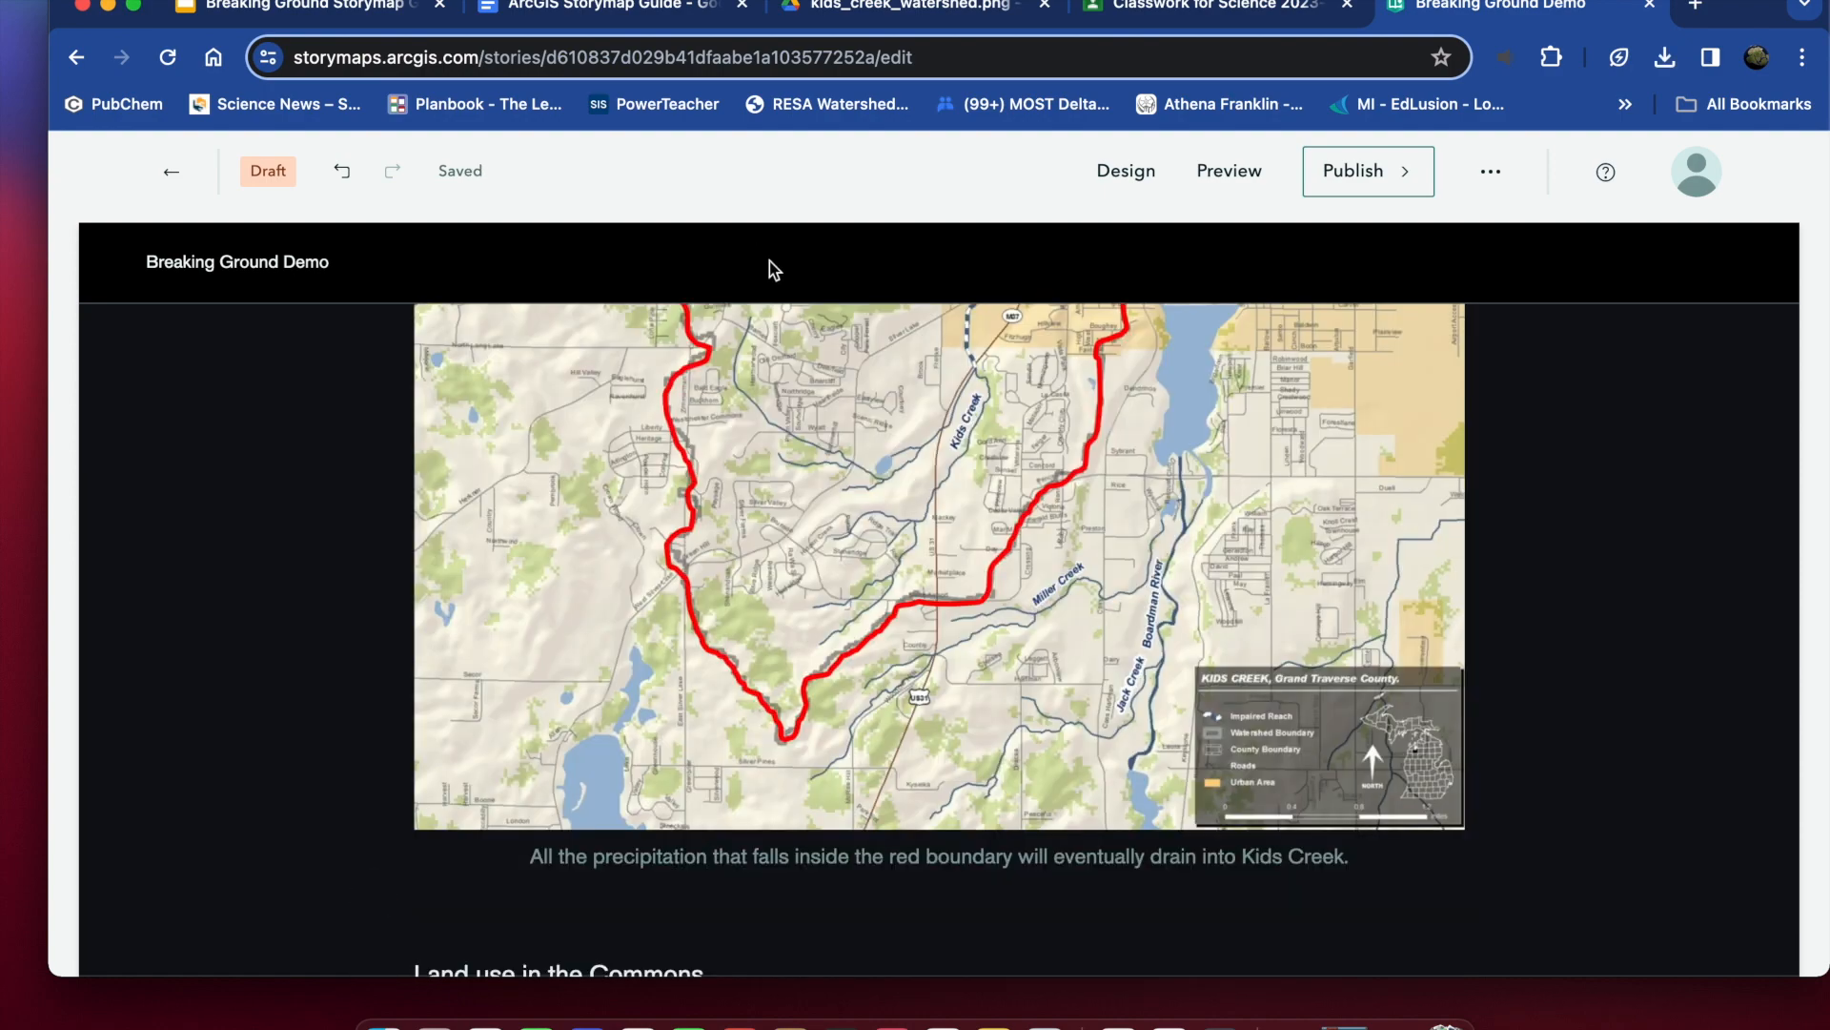
scroll(888, 458, "up", 4)
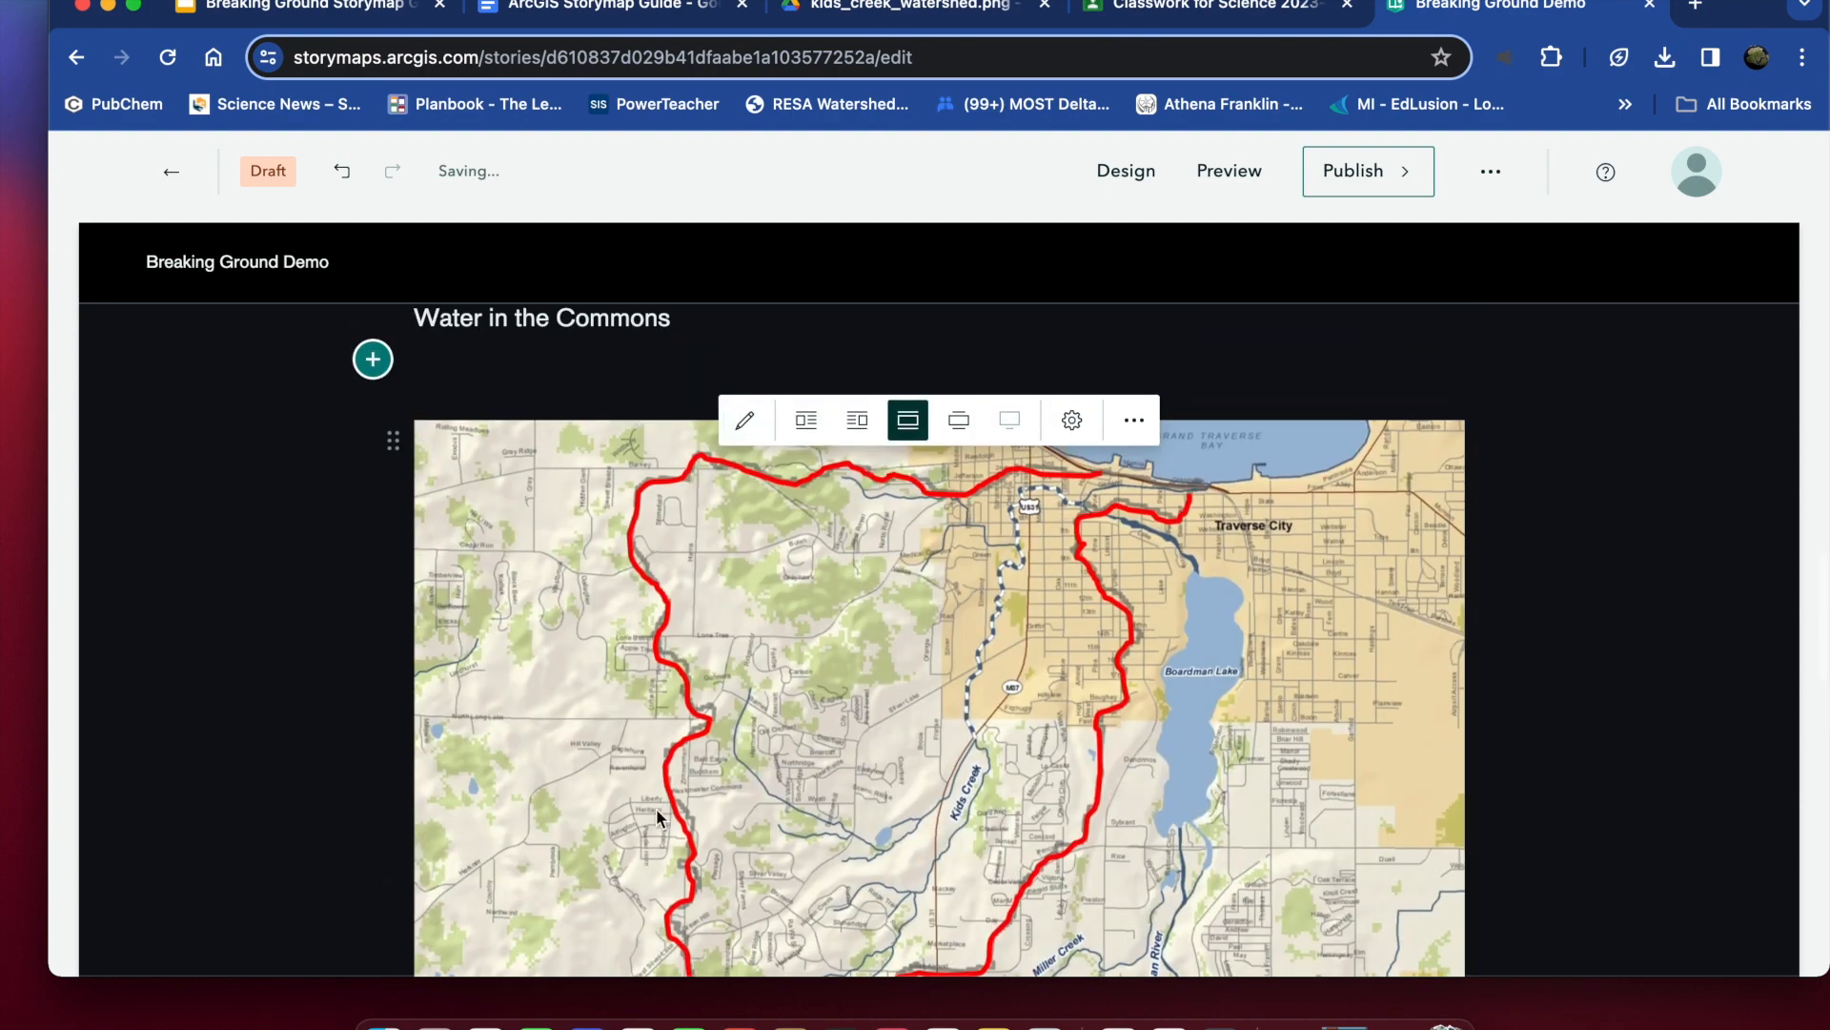
scroll(984, 718, "down", 1)
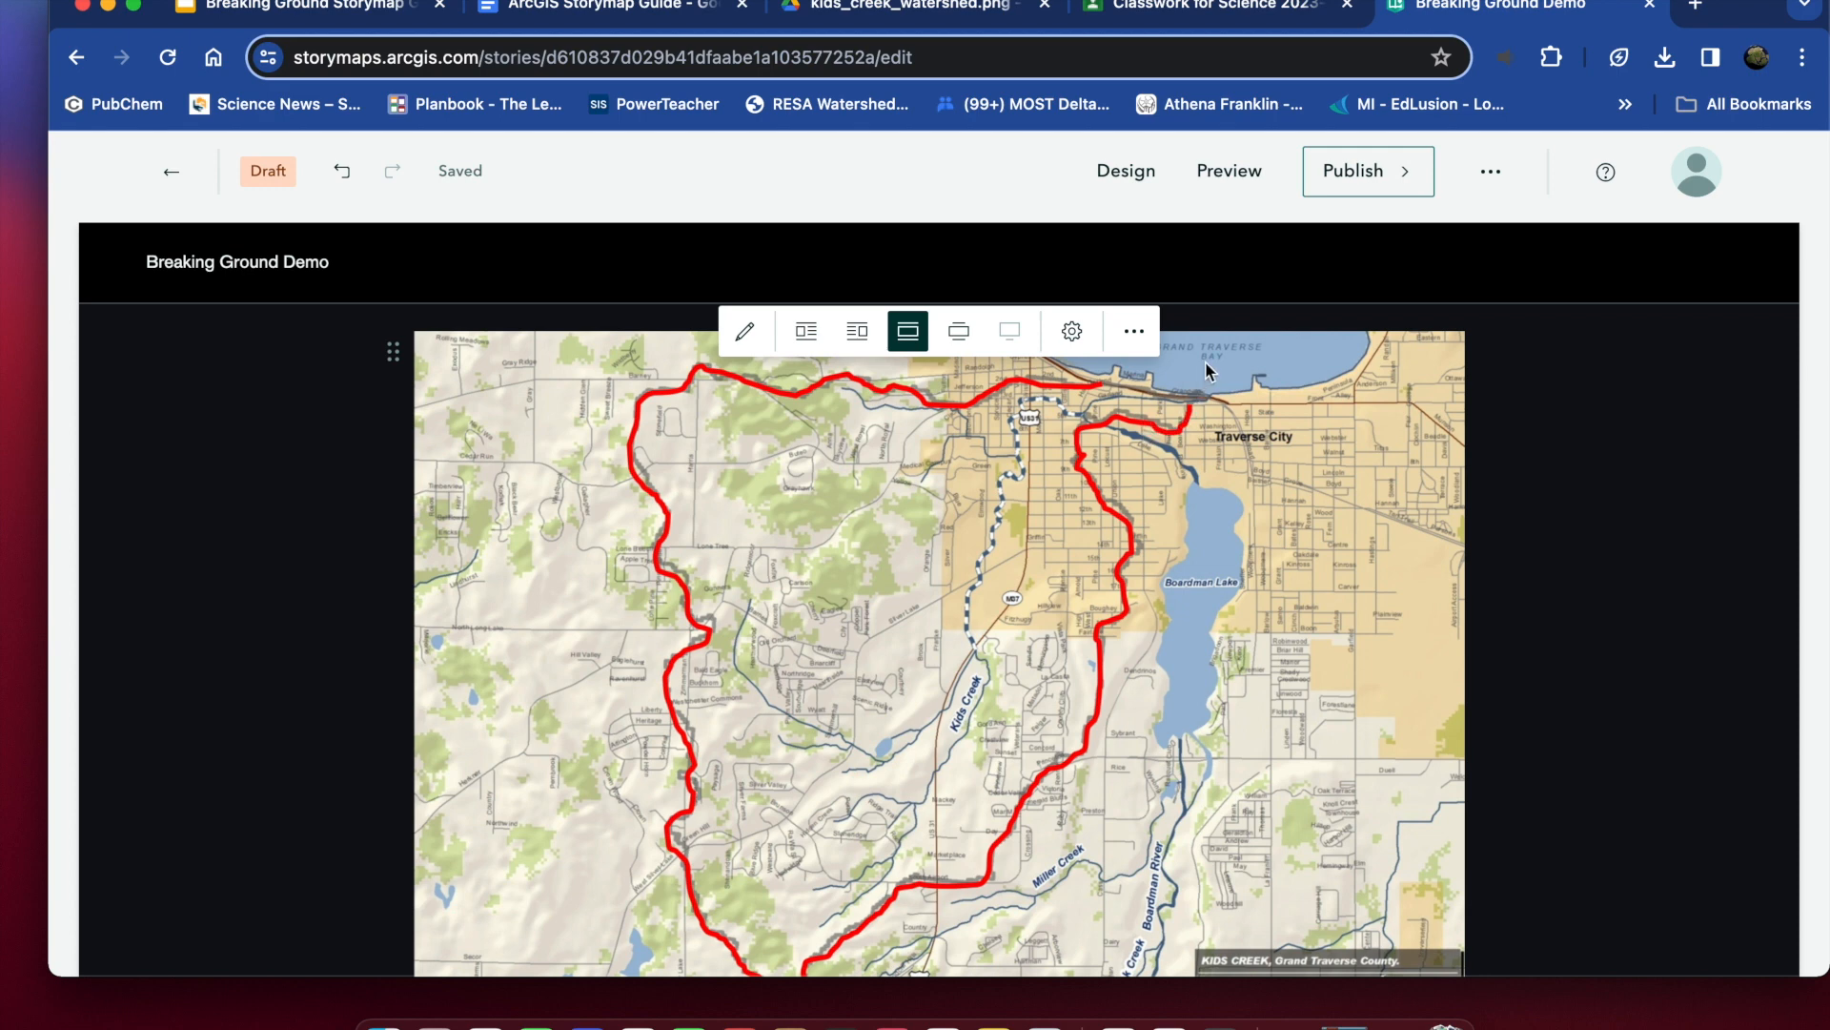
scroll(1205, 360, "down", 1)
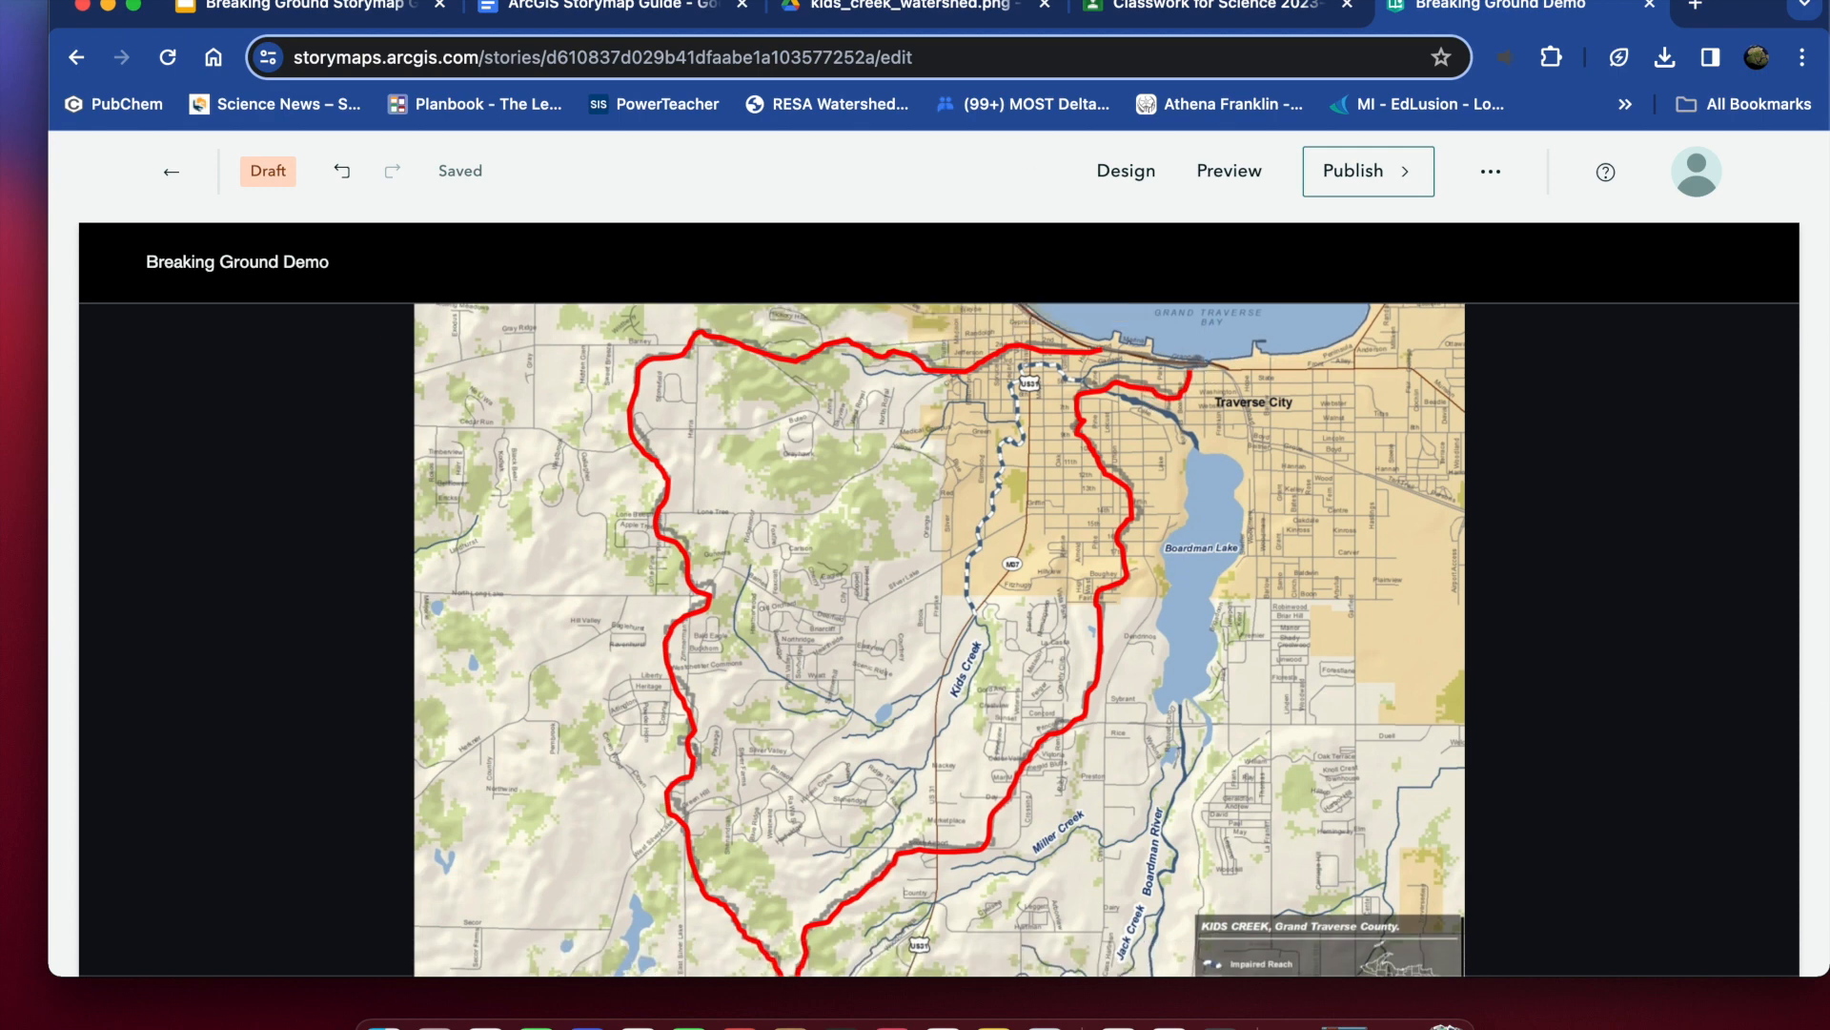
scroll(907, 419, "down", 10)
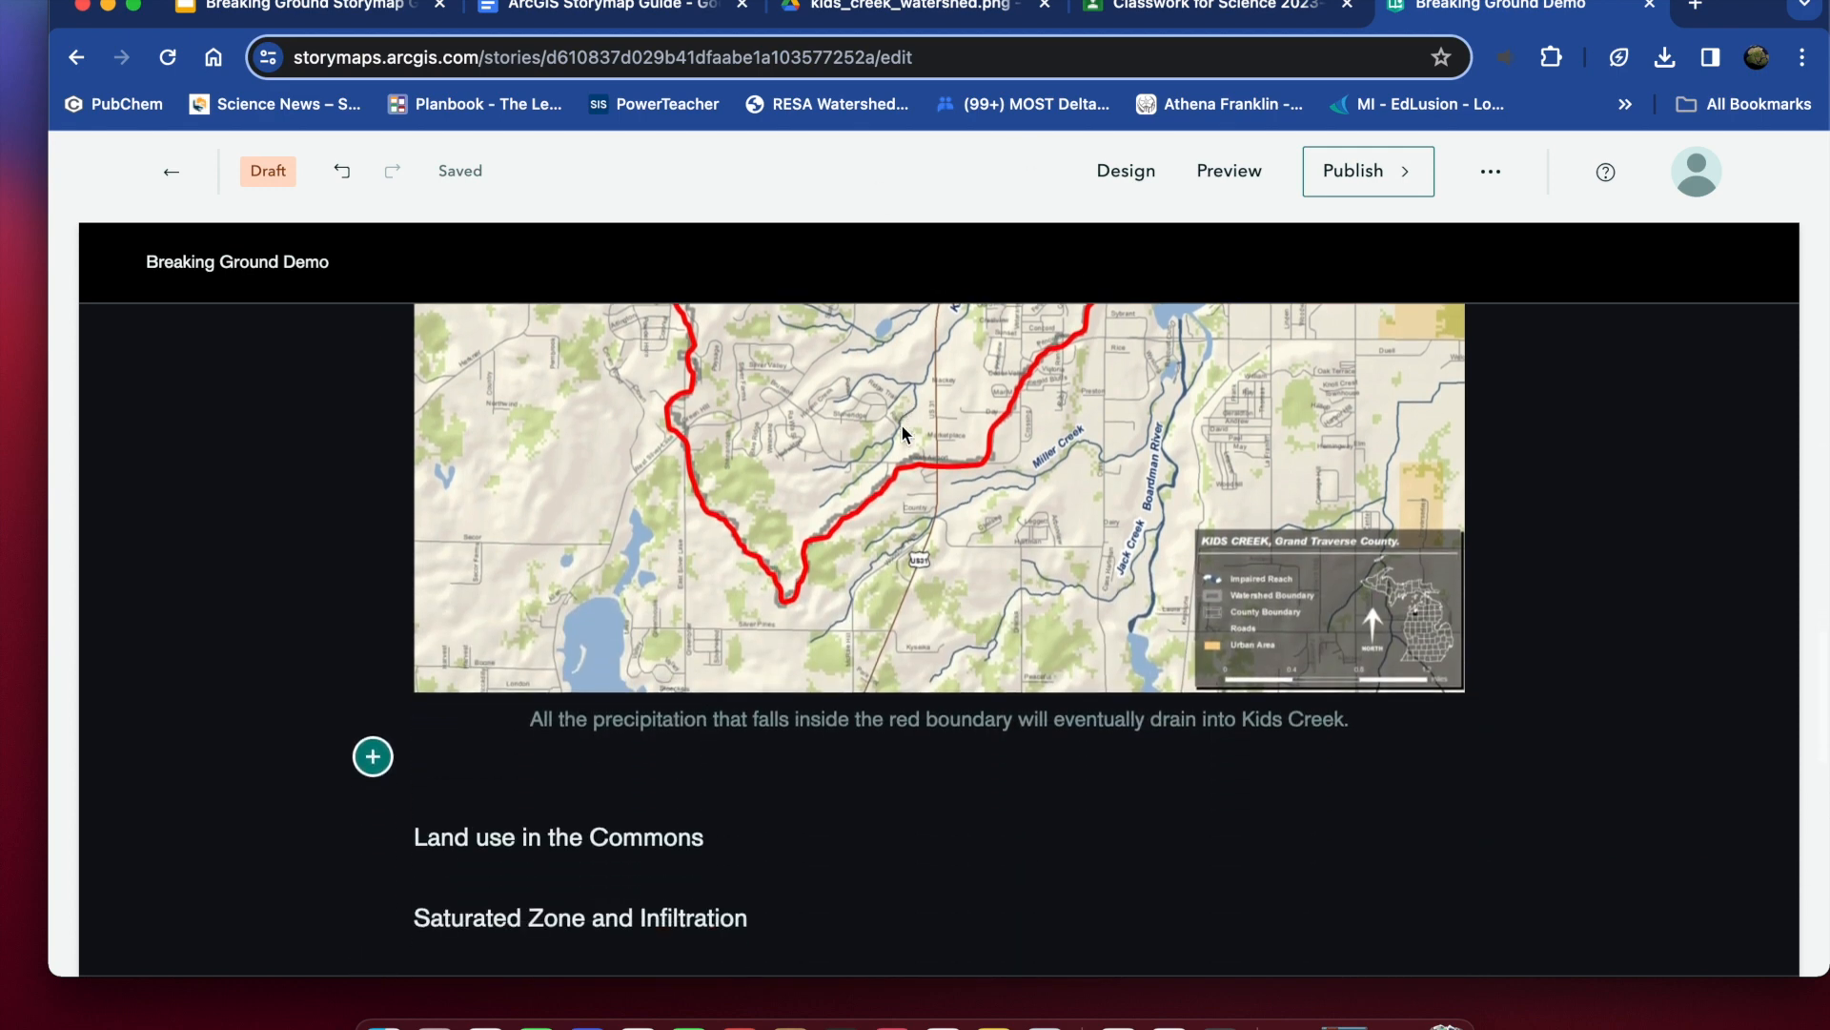
- From the guide's Water in the Commons Pt 2, follow the Pie chart link and open the assignment's Soil Composition Raw Data spreadsheet
left_click(649, 11)
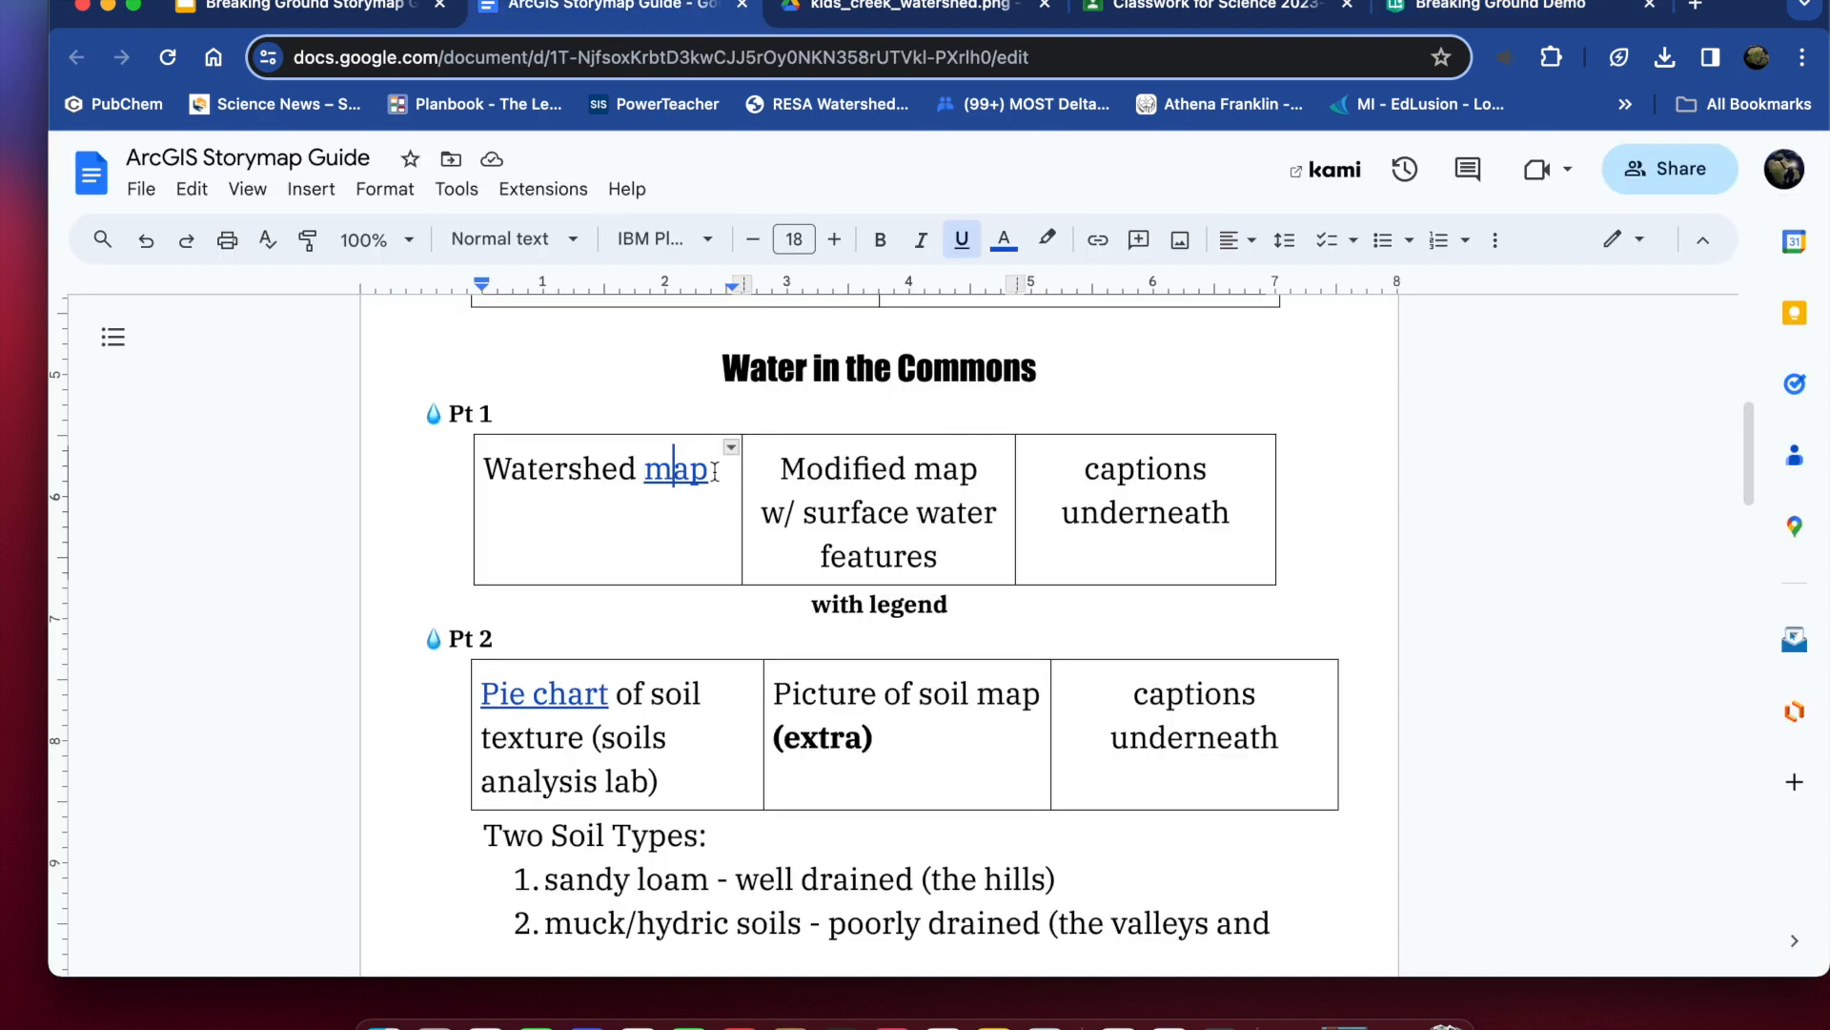
scroll(722, 467, "down", 2)
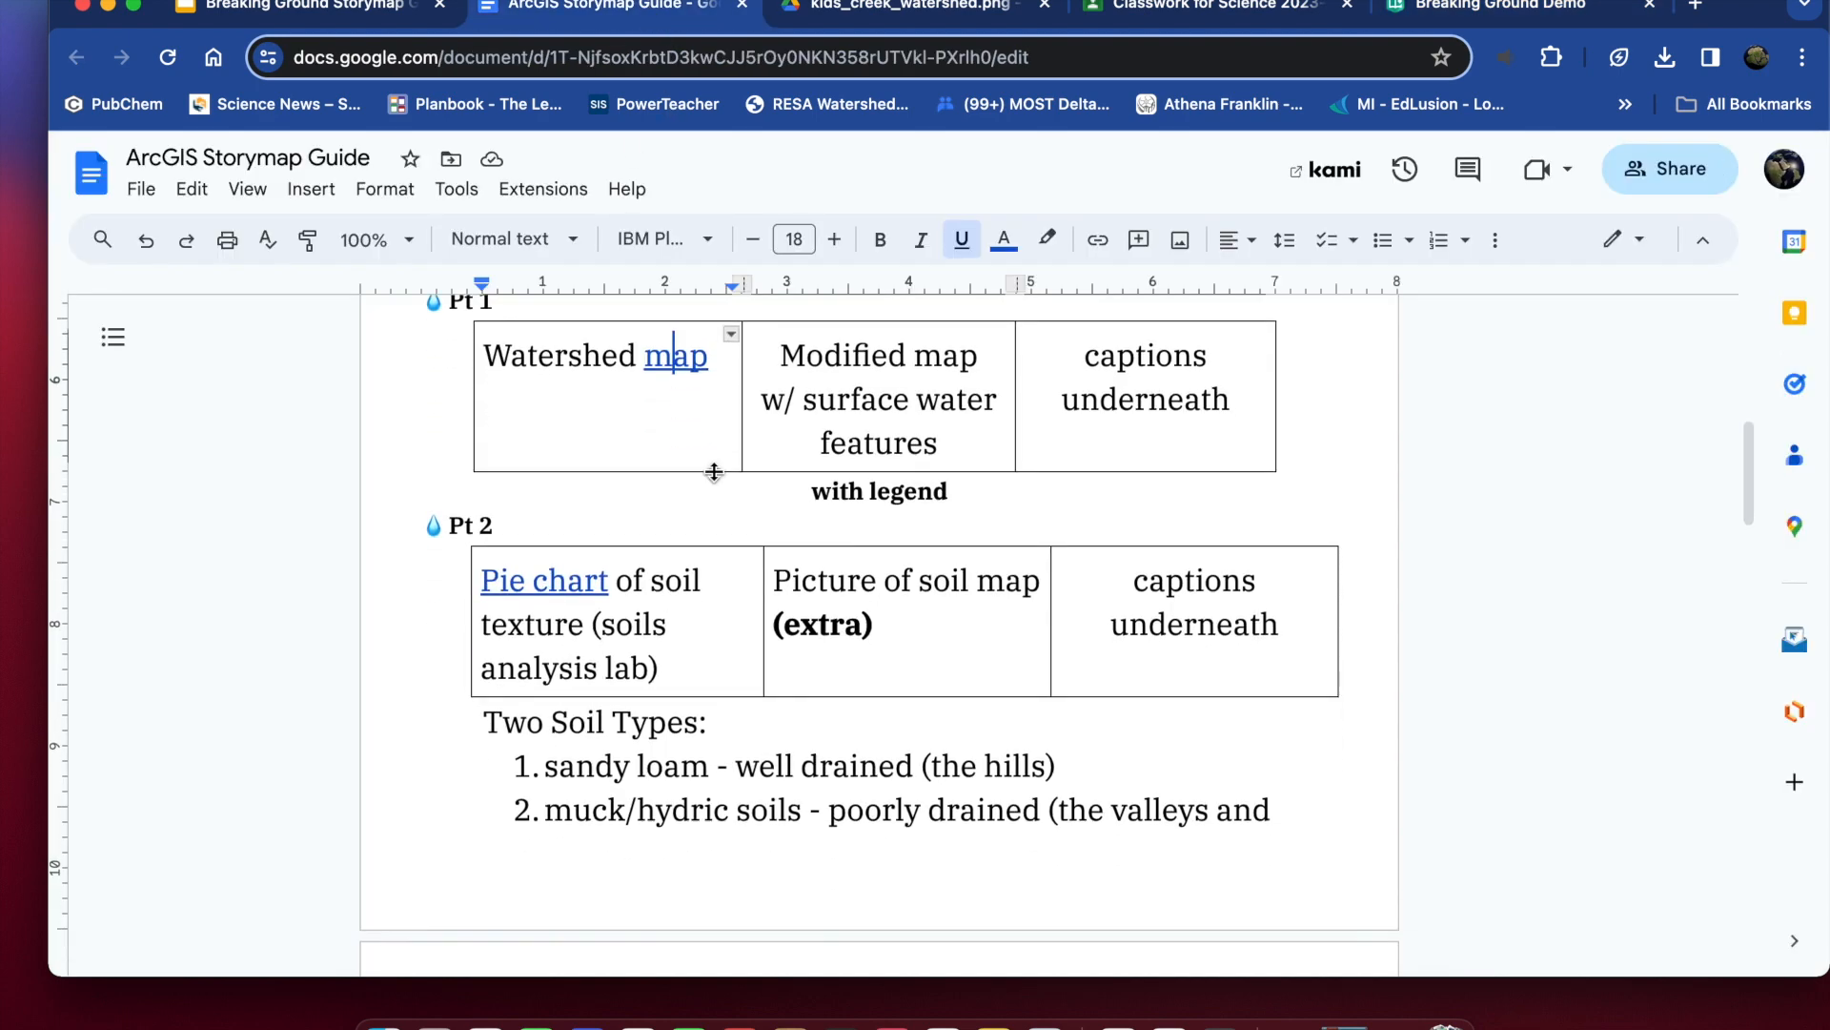
left_click(563, 580)
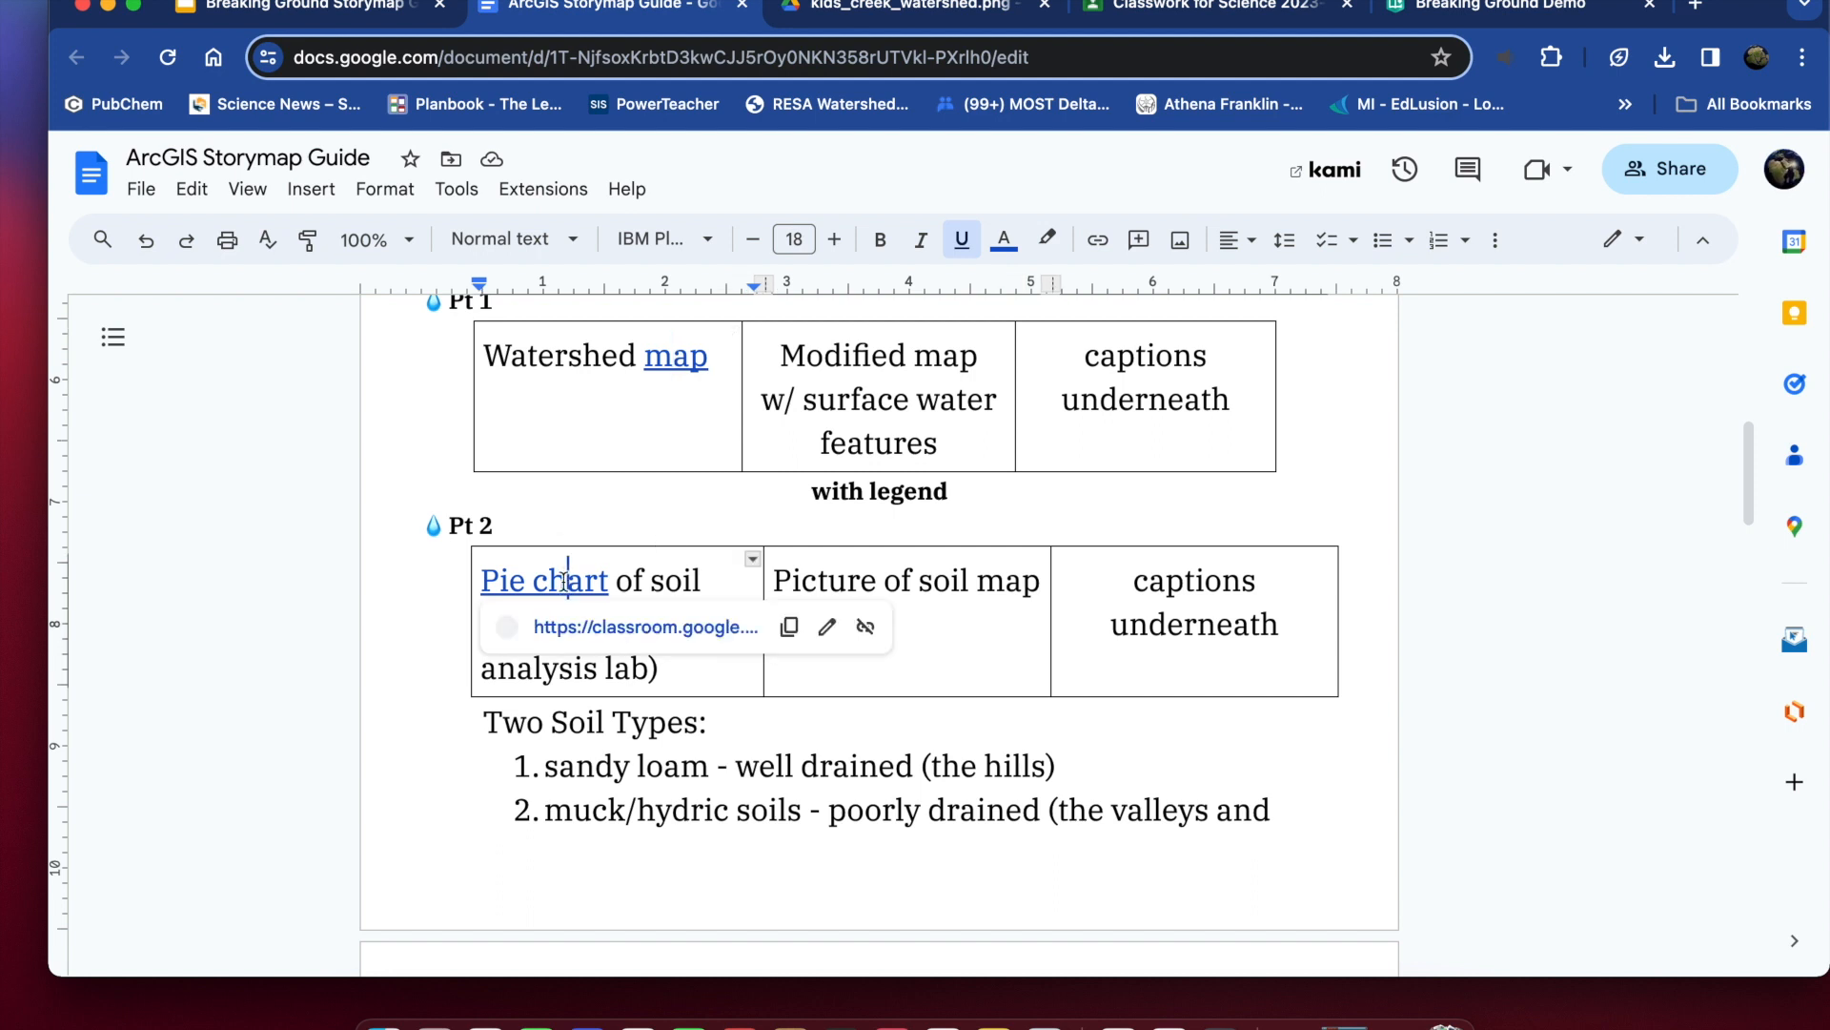
left_click(608, 628)
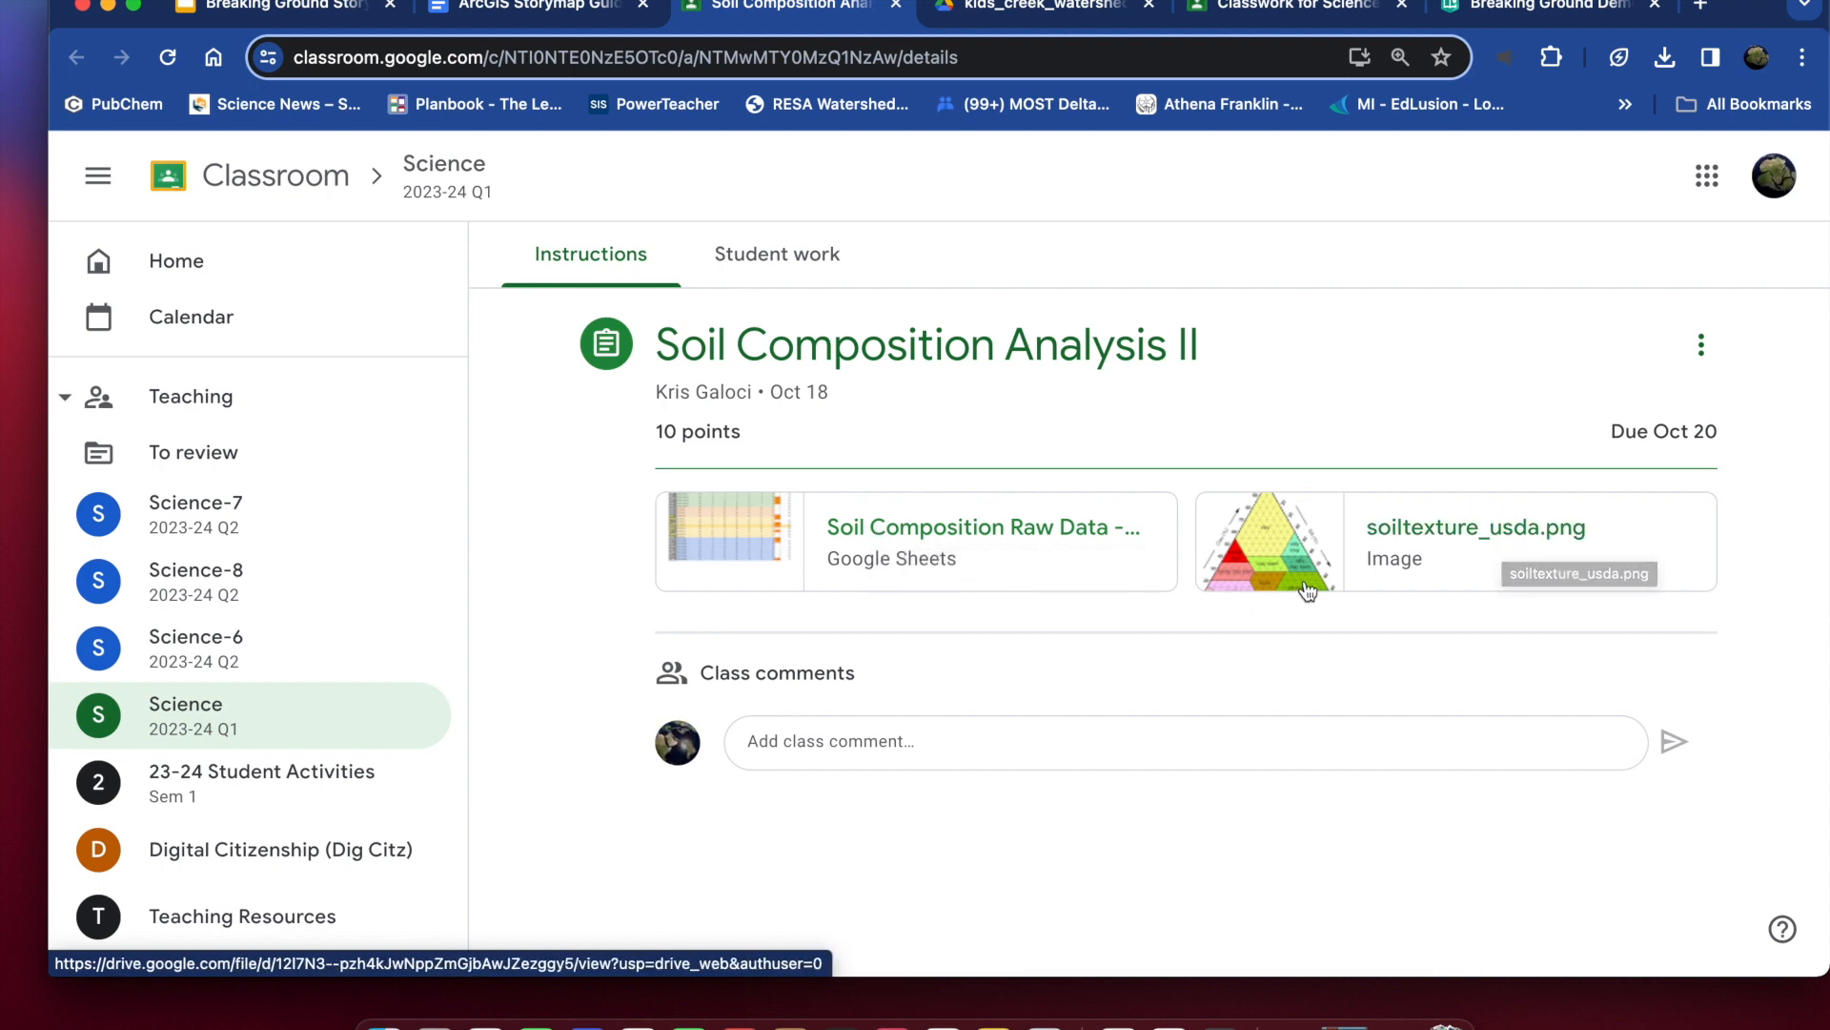
left_click(917, 530)
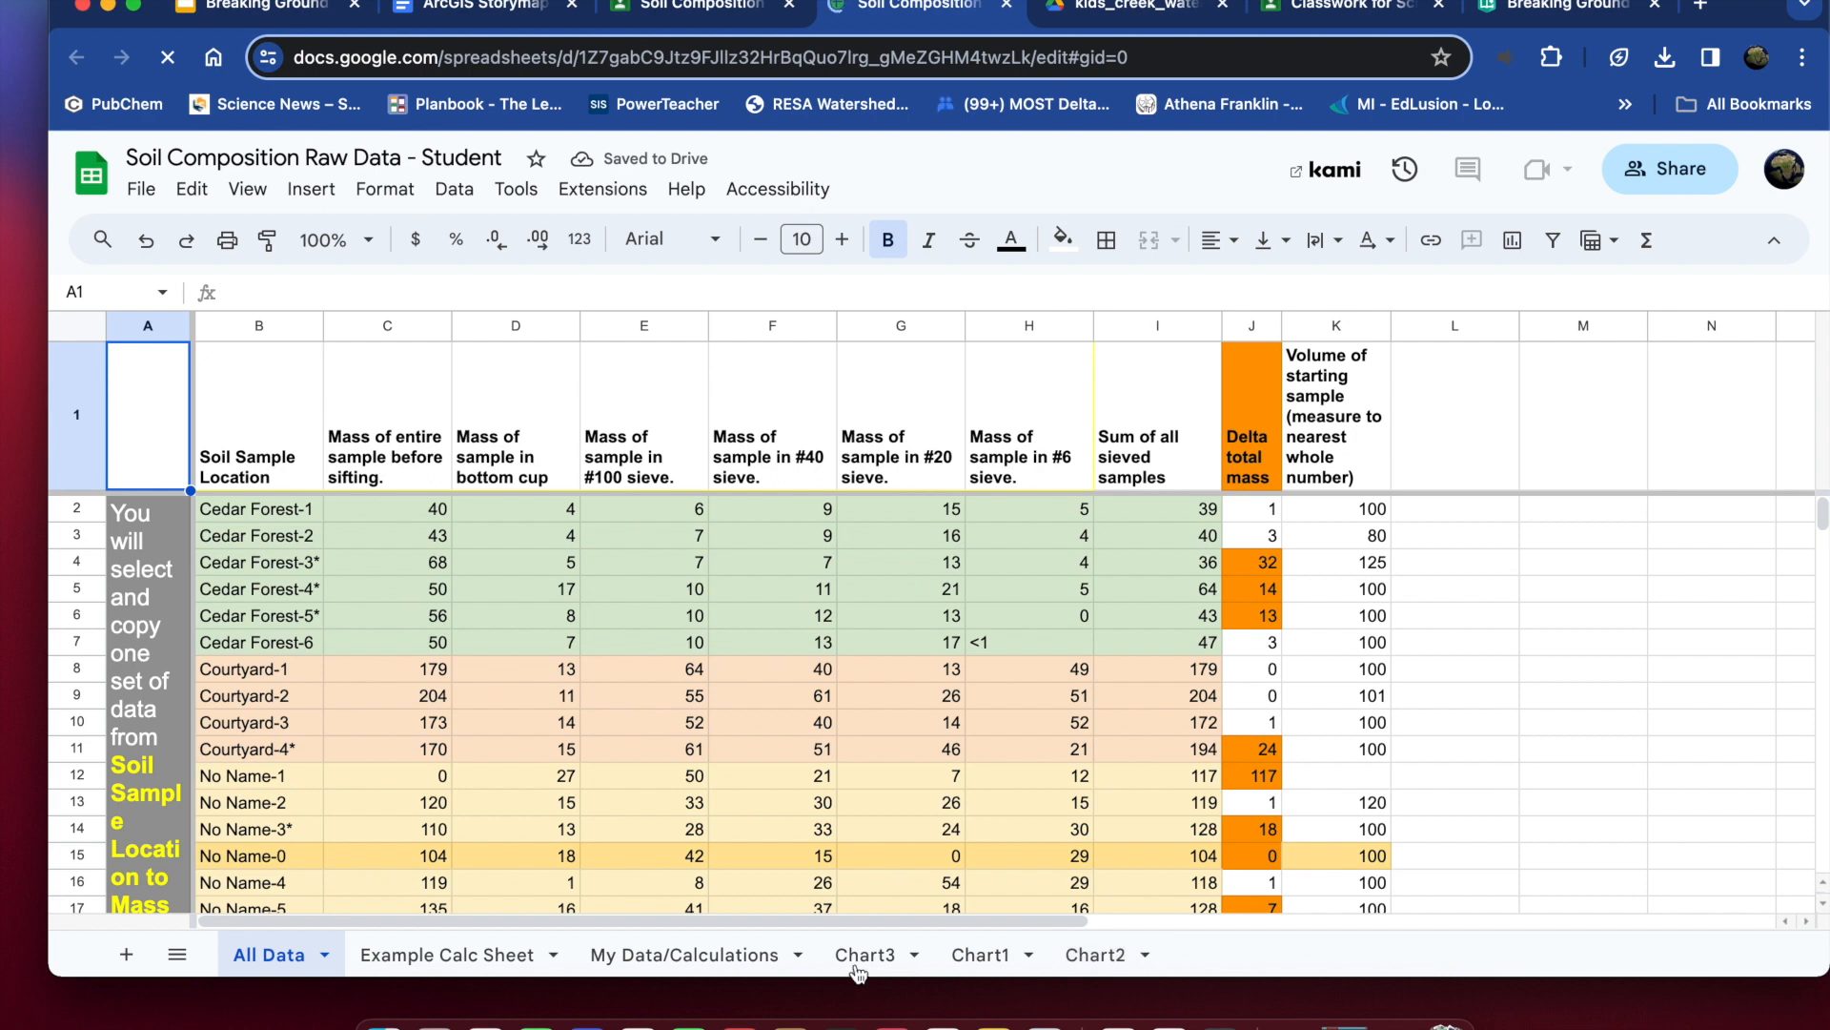
- Download the Cedar Forest-1 % Soil Composition pie chart on the Chart2 sheet as a PNG image
left_click(1091, 957)
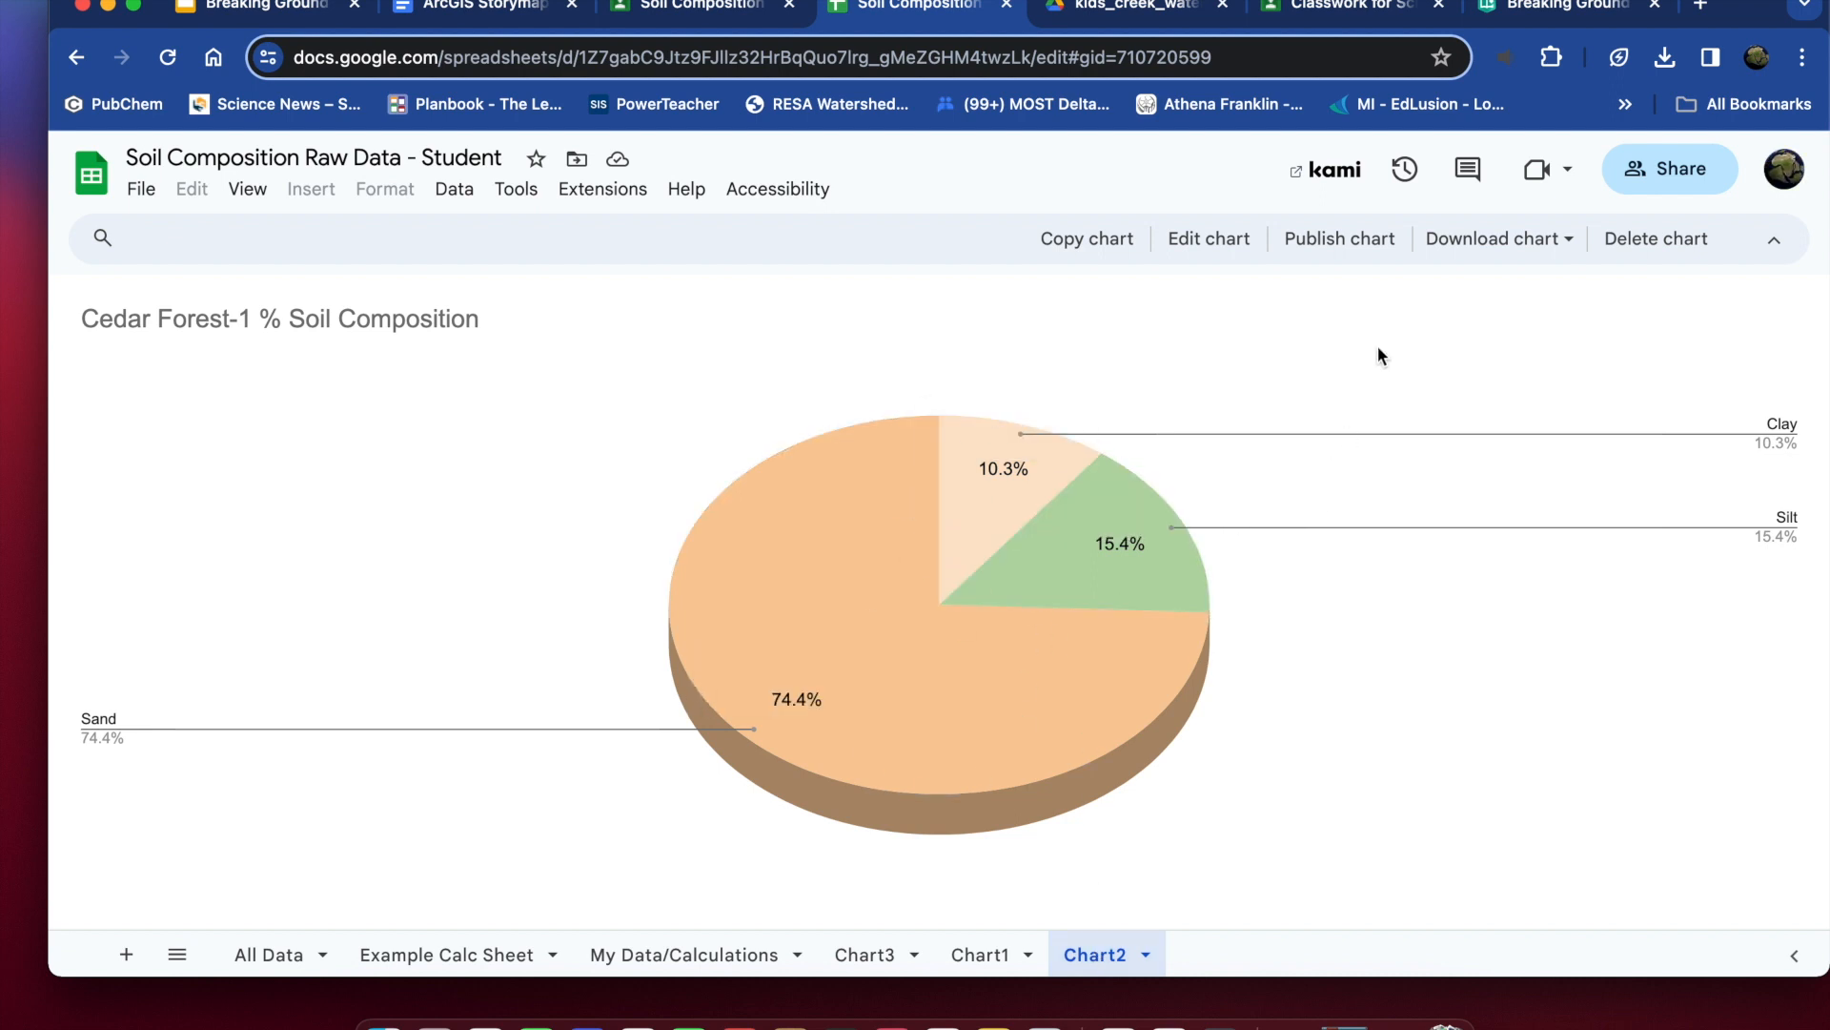
left_click(1537, 244)
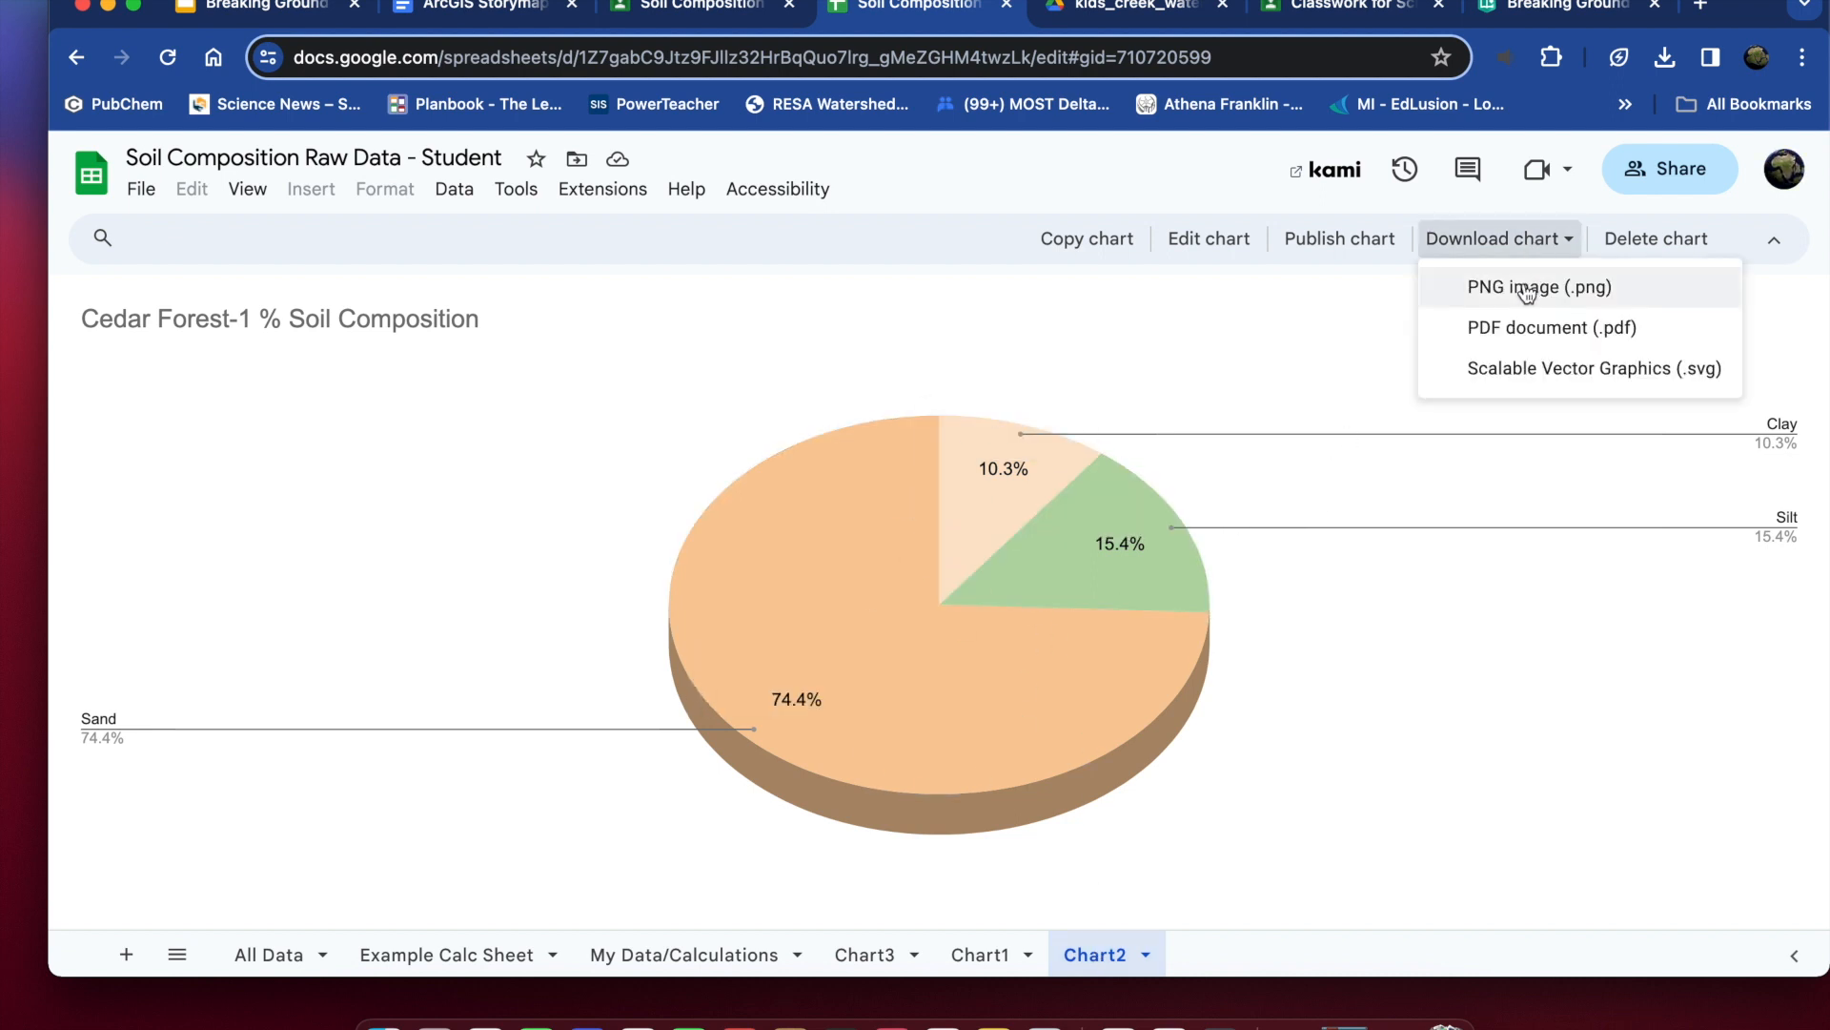
left_click(1528, 289)
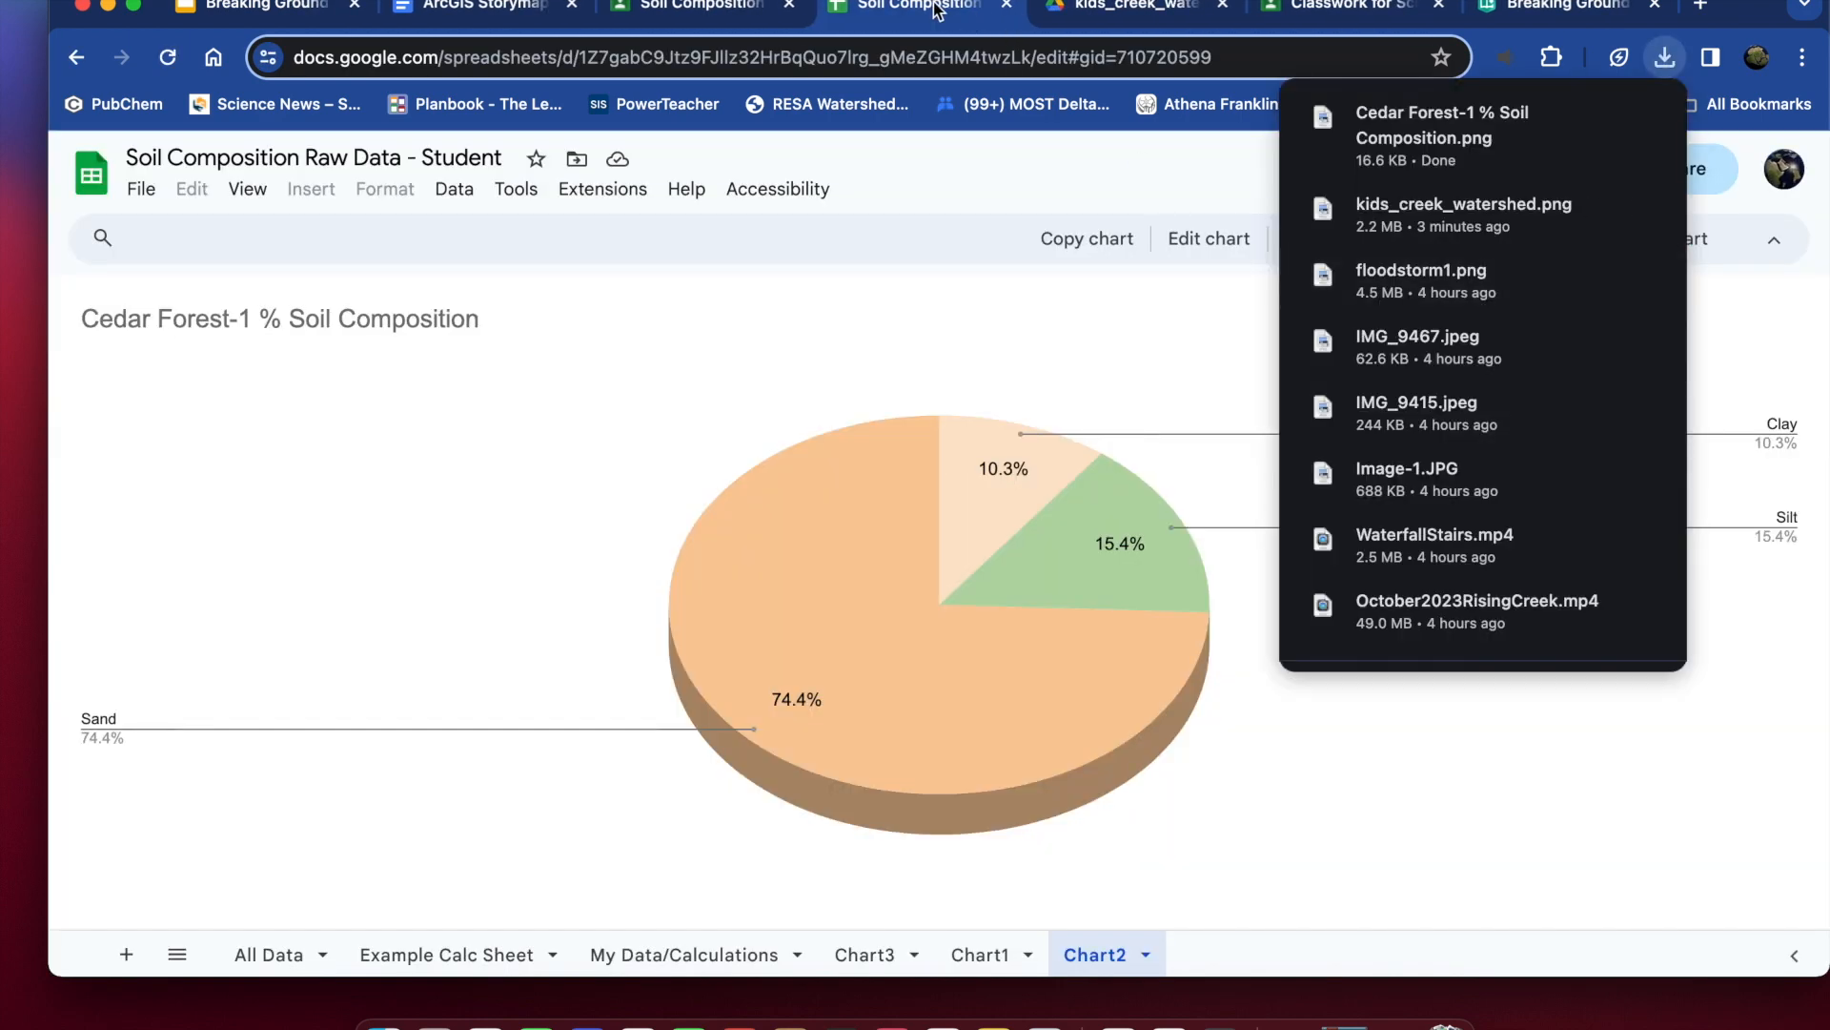
- In the Breaking Ground Demo story, upload Cedar Forest-1 % Soil Composition.png as an image directly beneath the captioned Kids Creek watershed map
left_click(1540, 7)
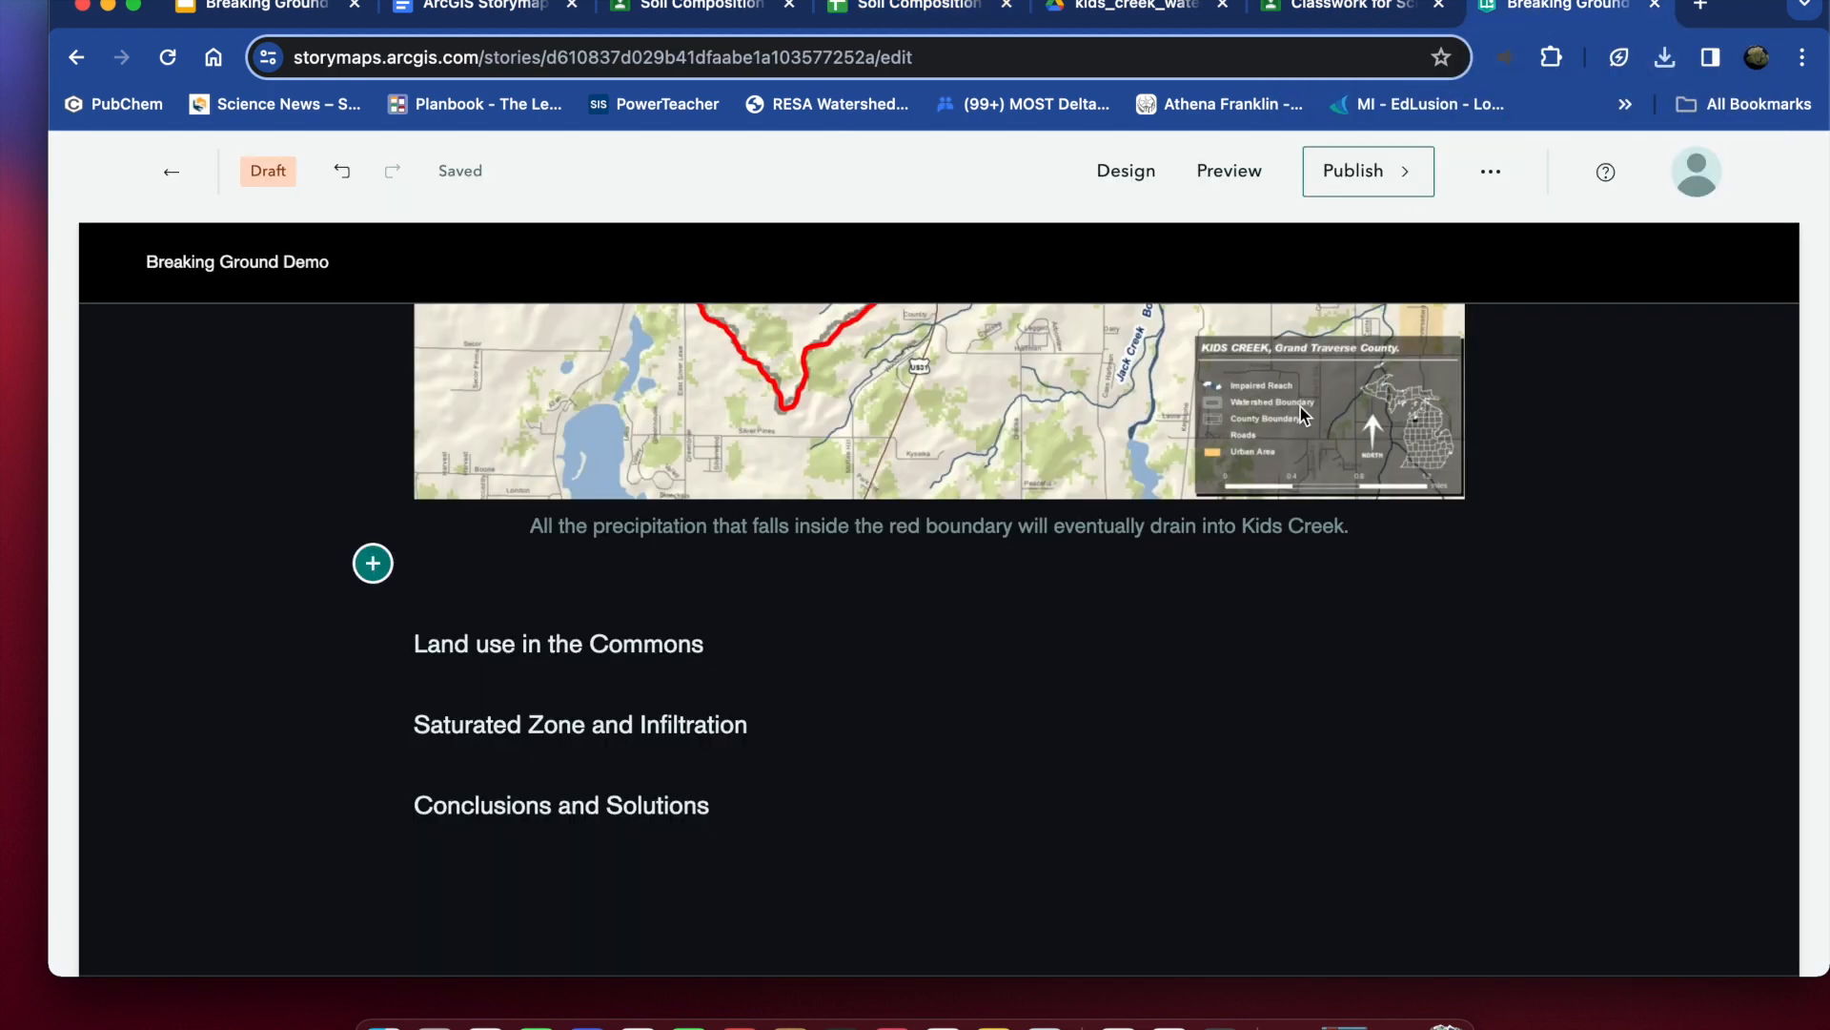
scroll(1347, 412, "up", 5)
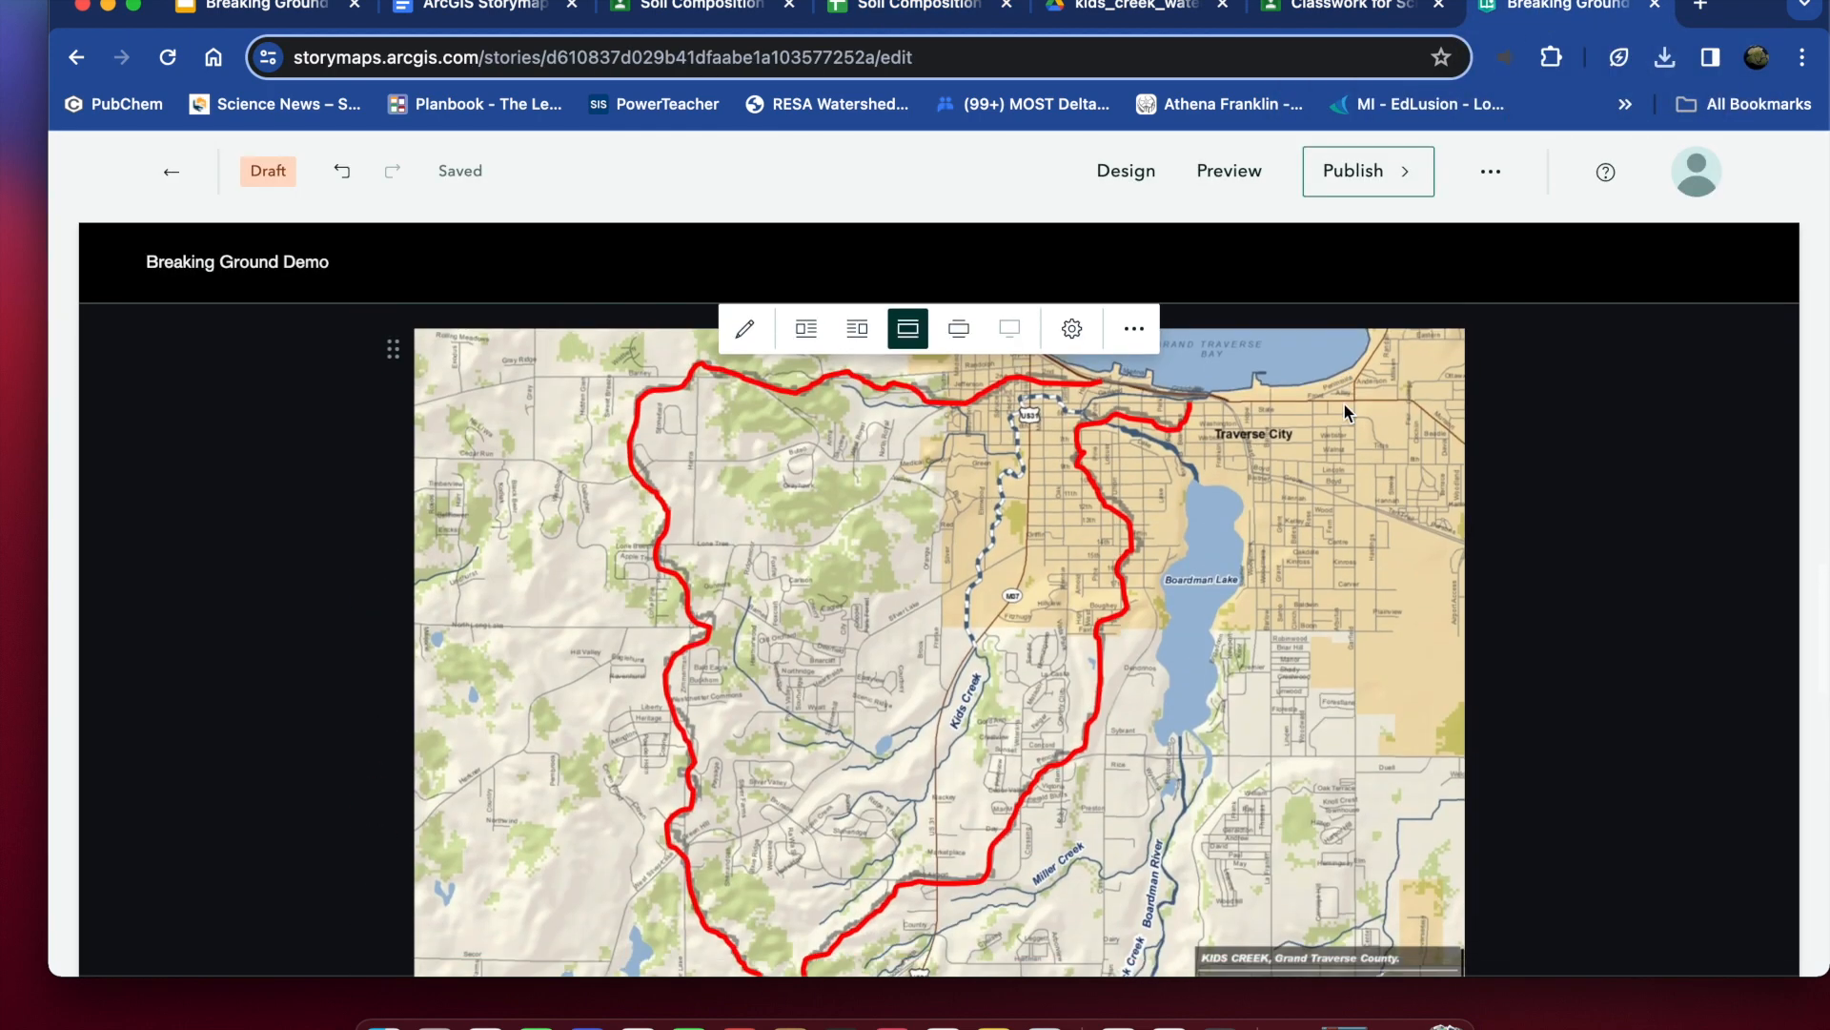
scroll(1343, 402, "down", 5)
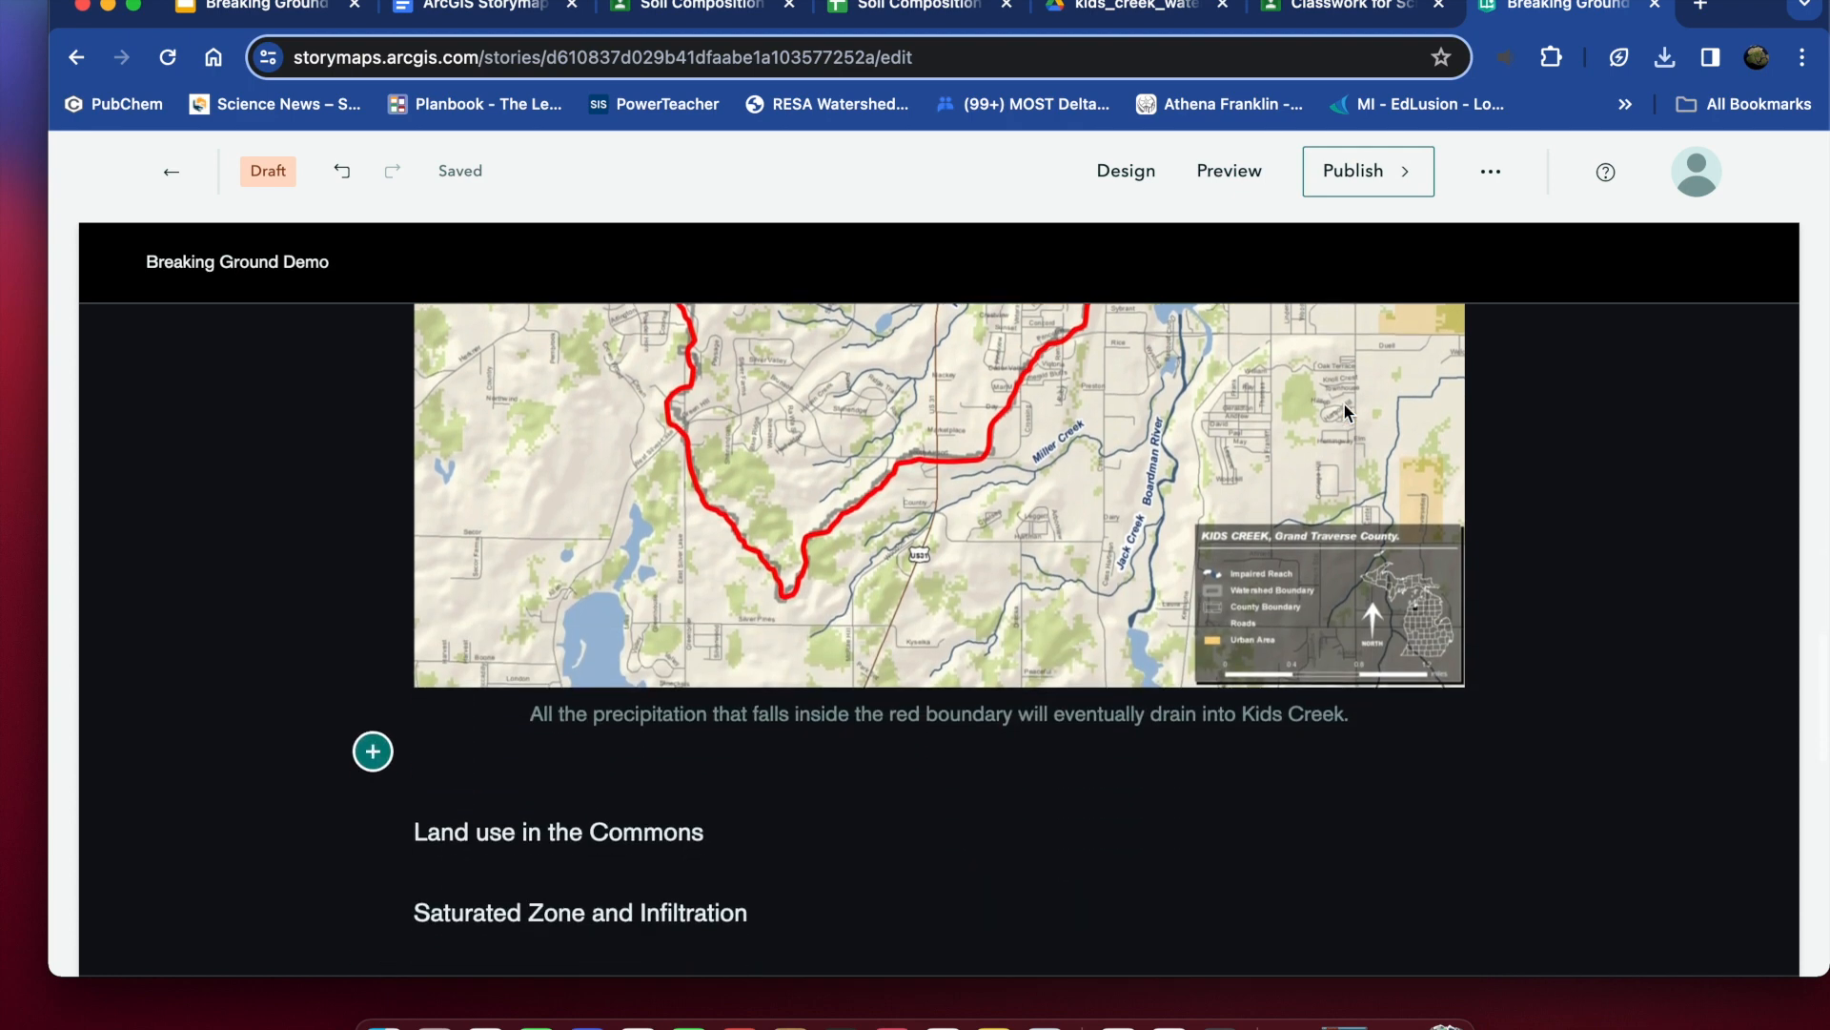
left_click(372, 752)
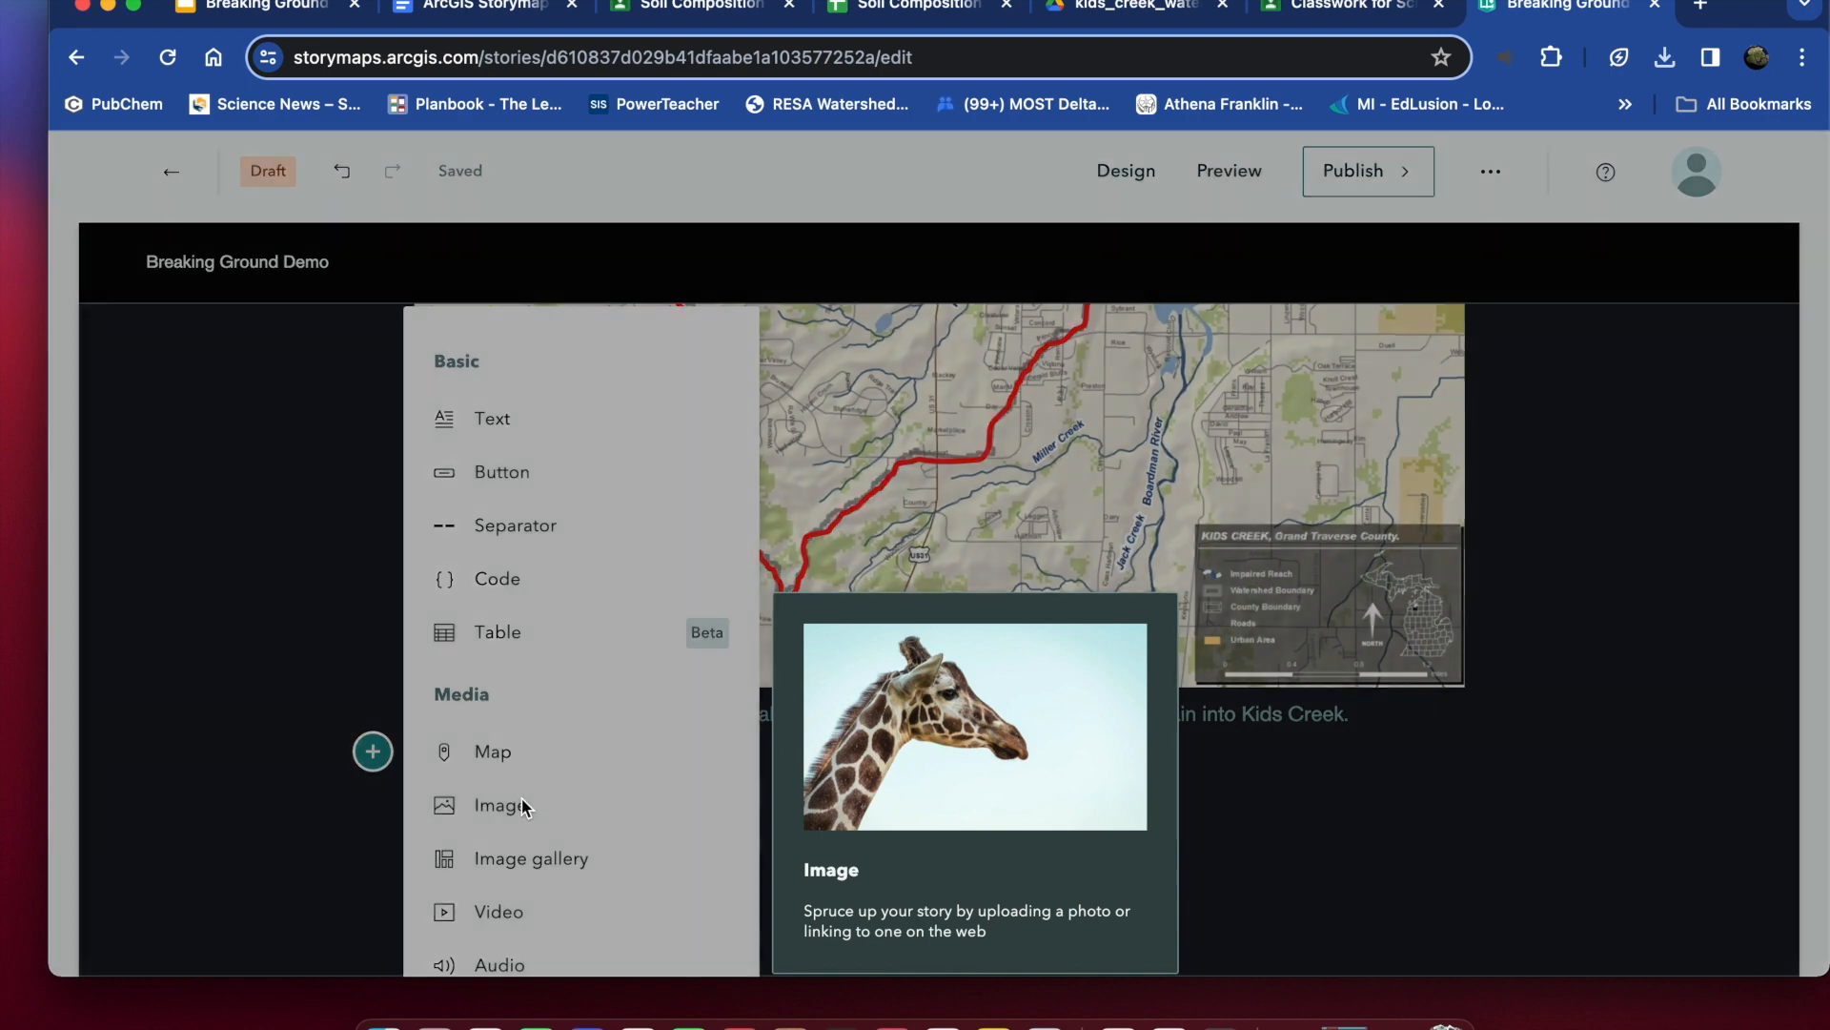
left_click(522, 801)
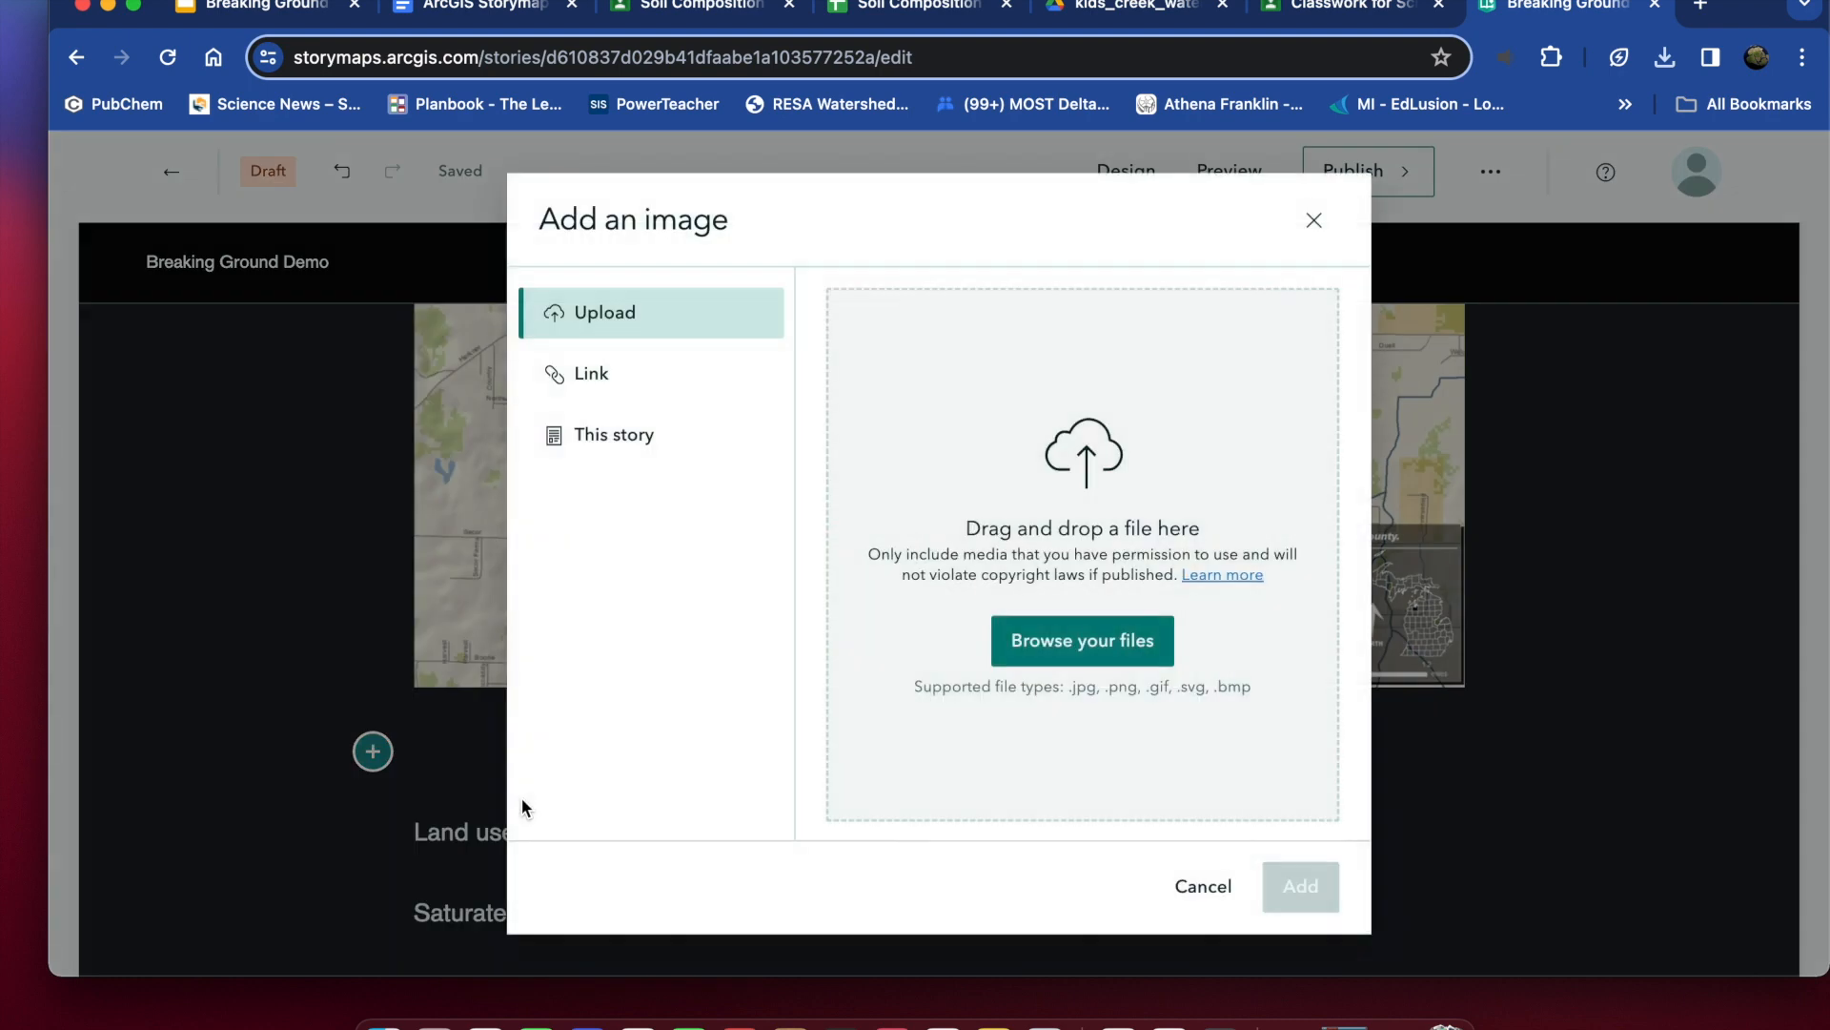
left_click(1084, 641)
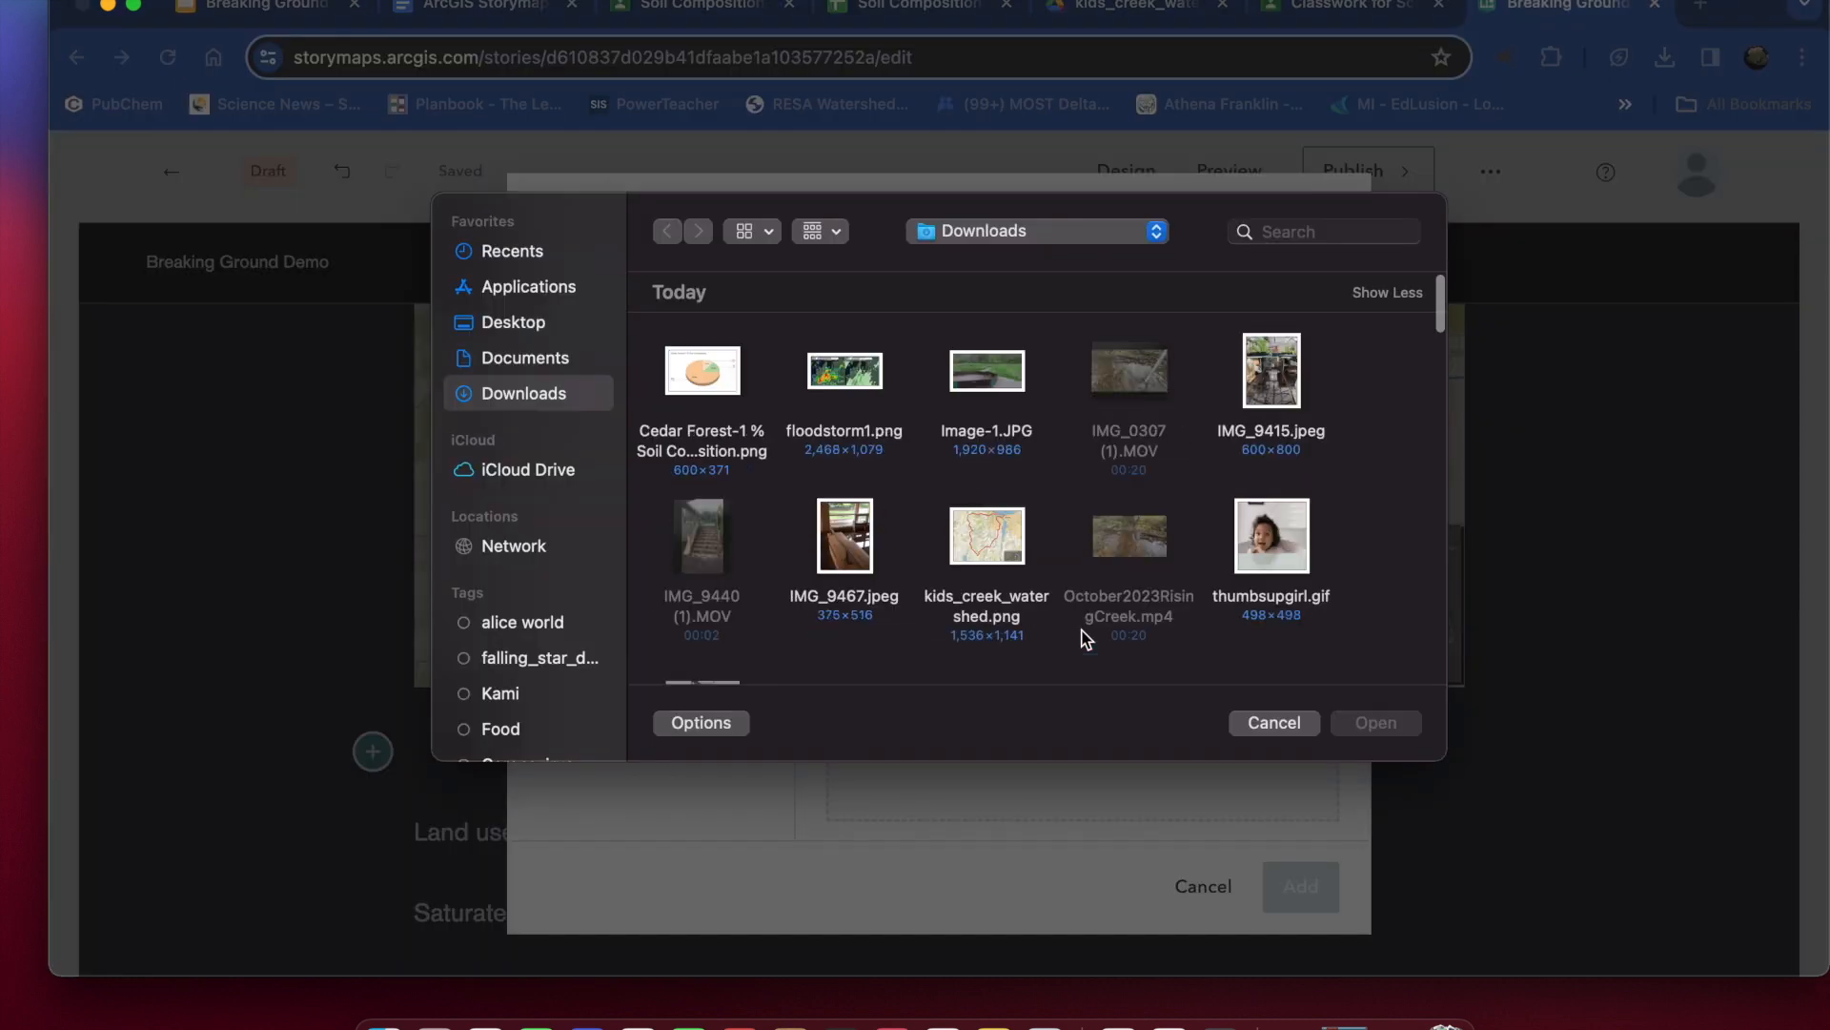
left_click(715, 424)
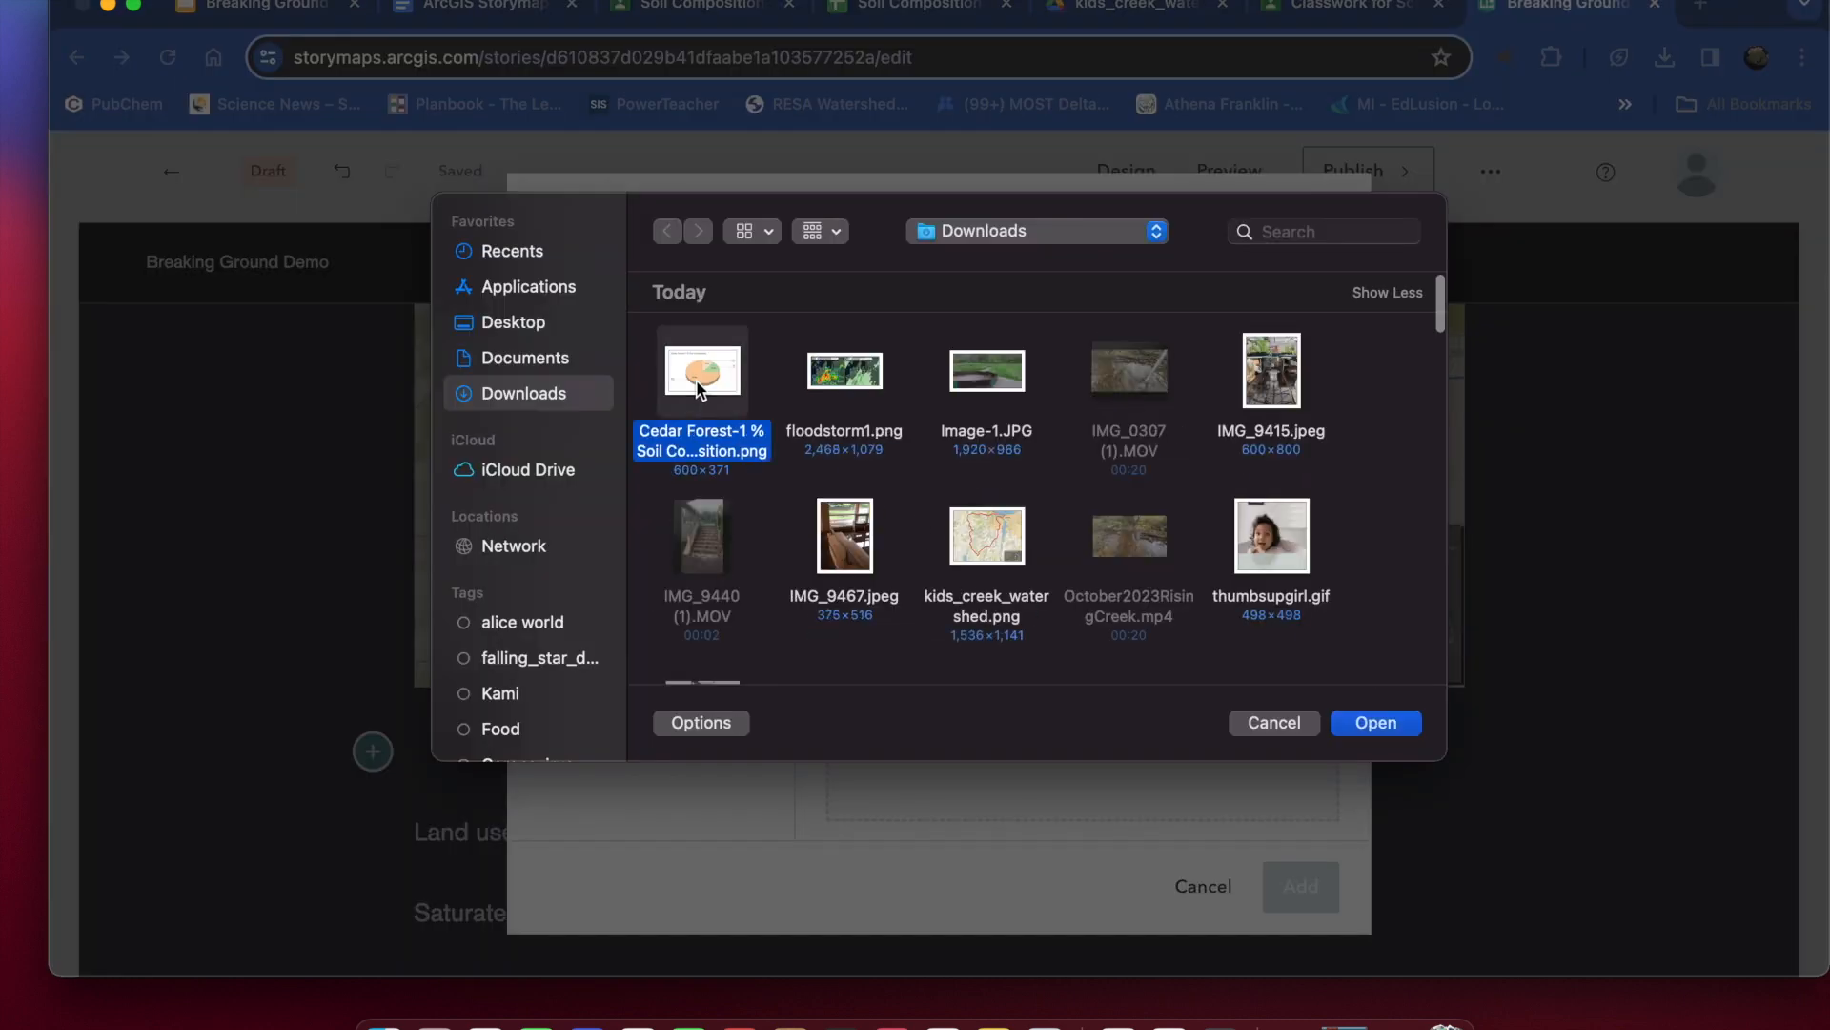
left_click(1373, 723)
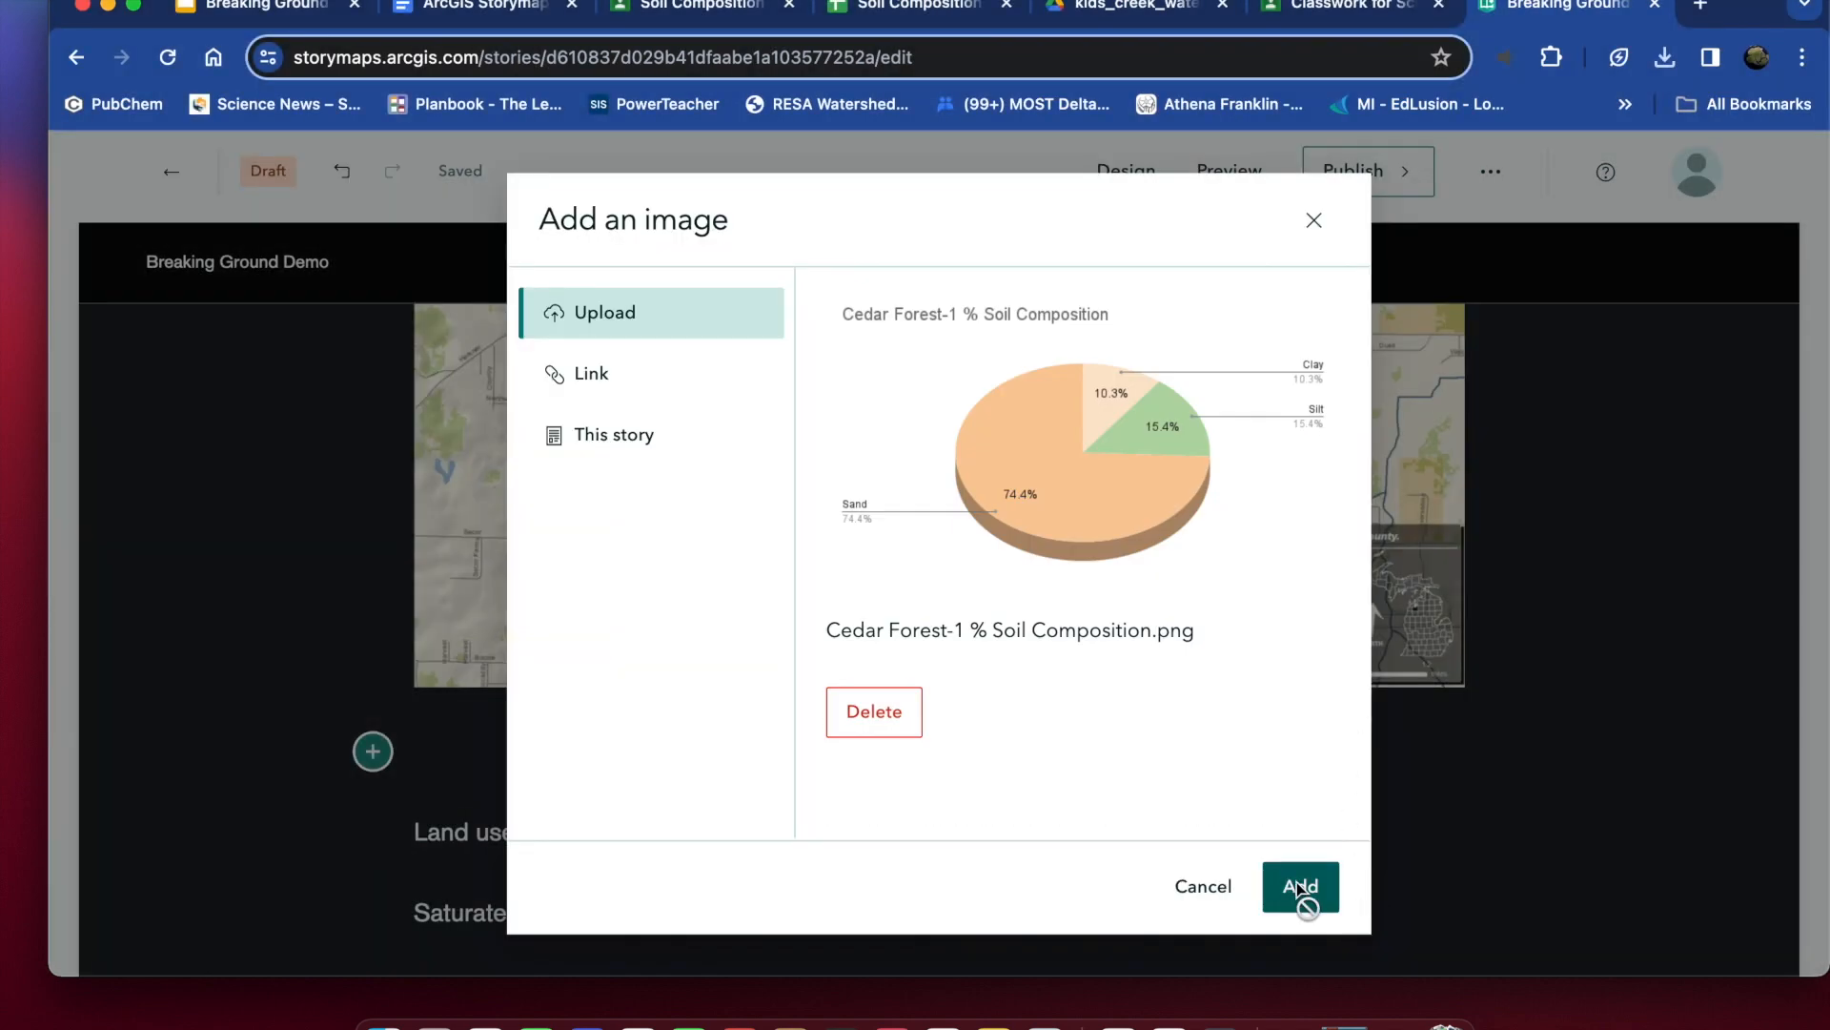
left_click(1299, 887)
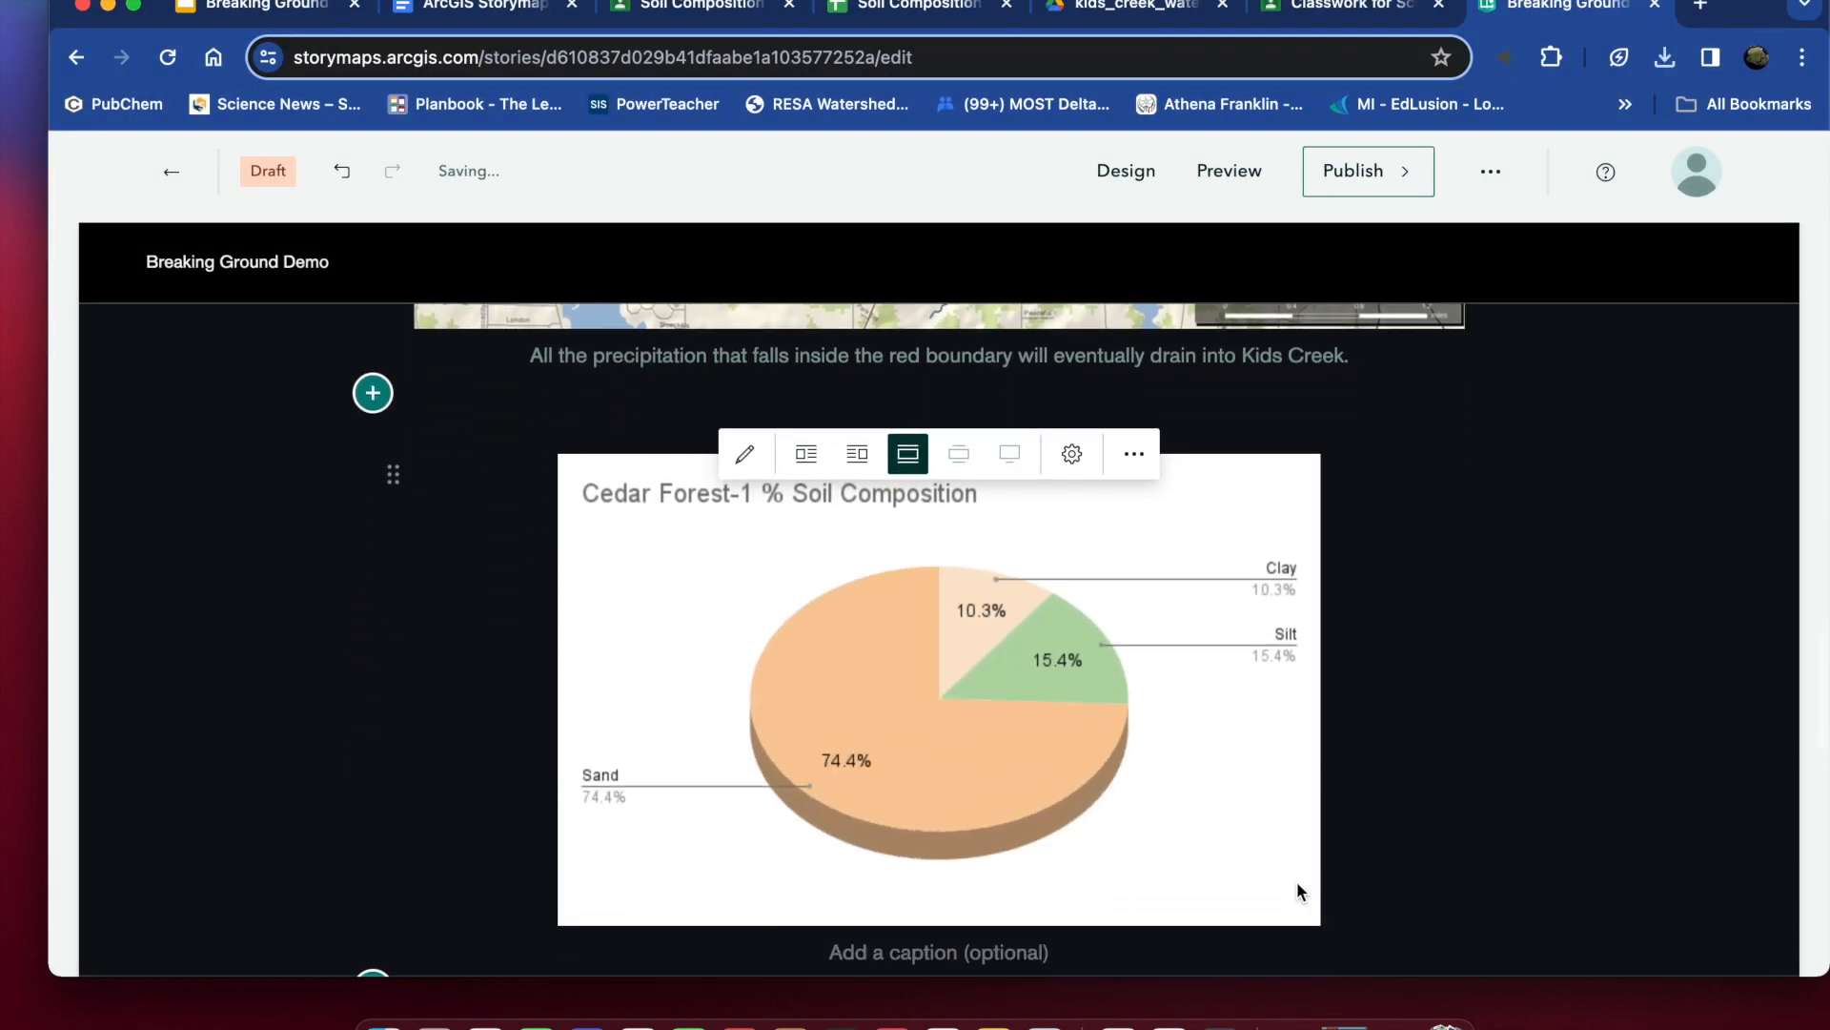
- Caption the pie chart "Composition of the Cedar Forest -1 soil sample. This is a Sandy Loam." and review its placement
scroll(1095, 809, "down", 5)
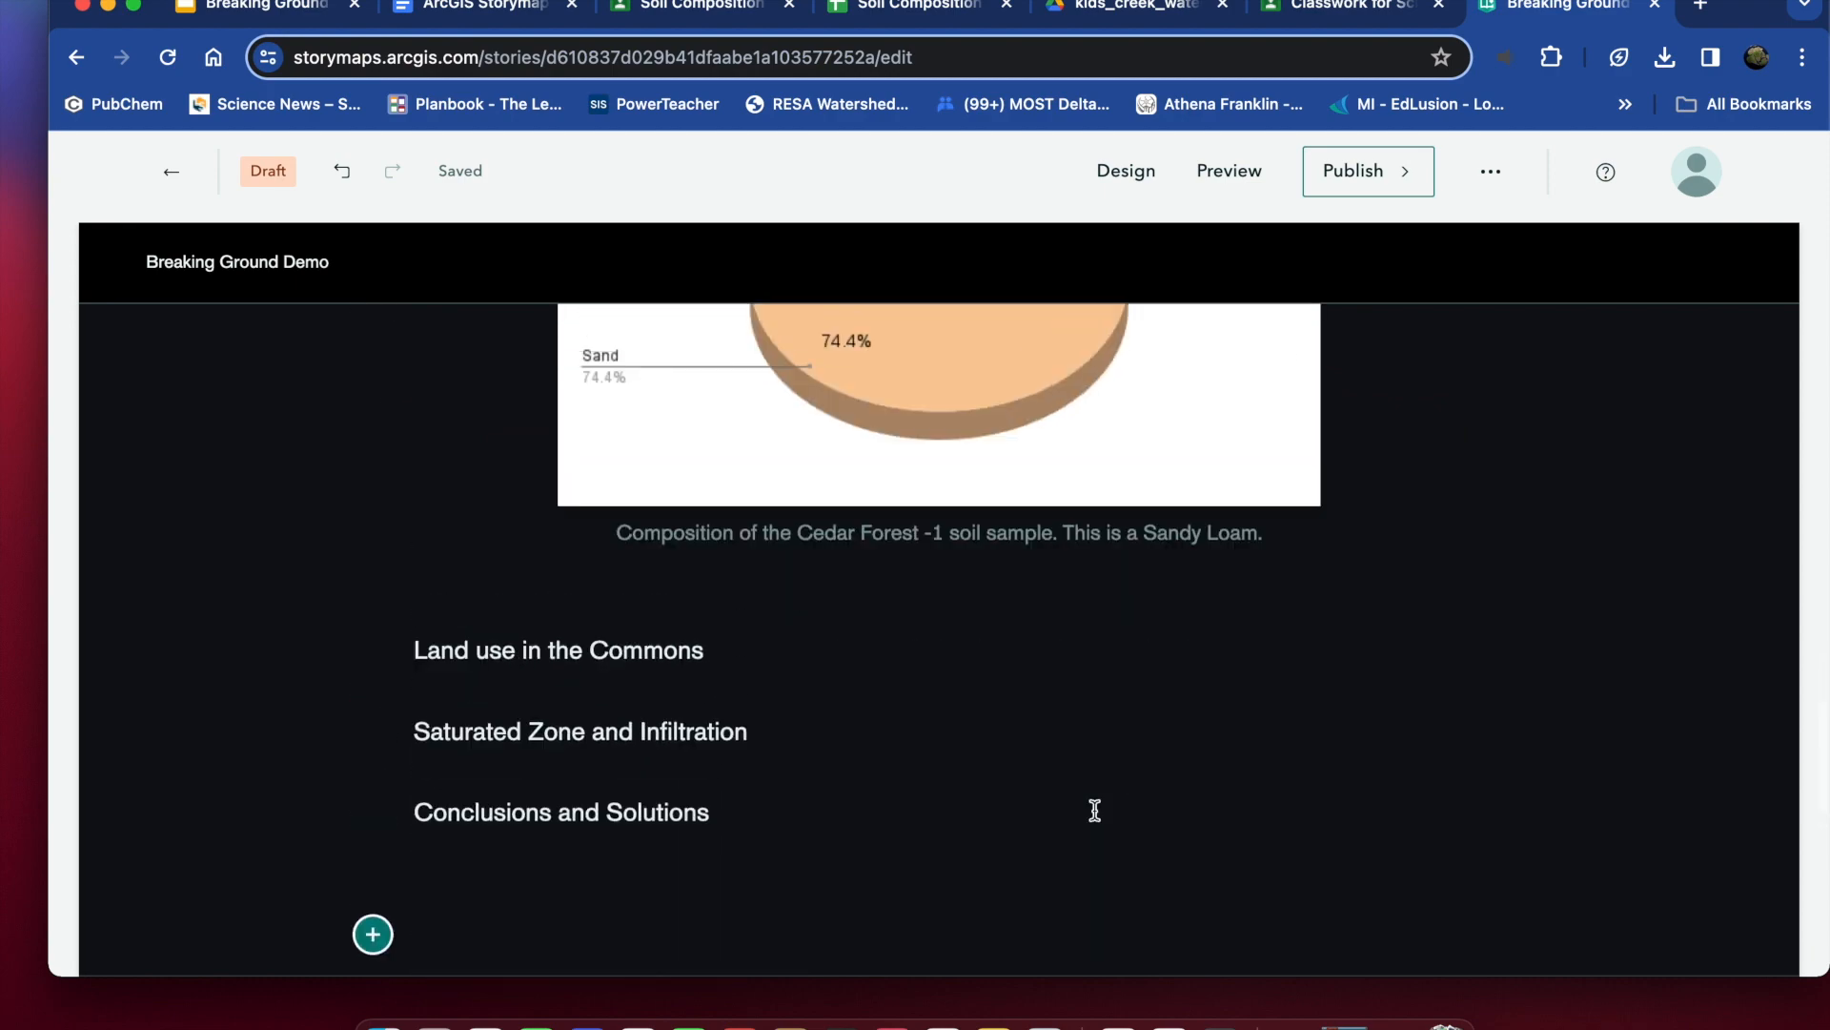
scroll(1095, 810, "up", 10)
scroll(1094, 810, "down", 5)
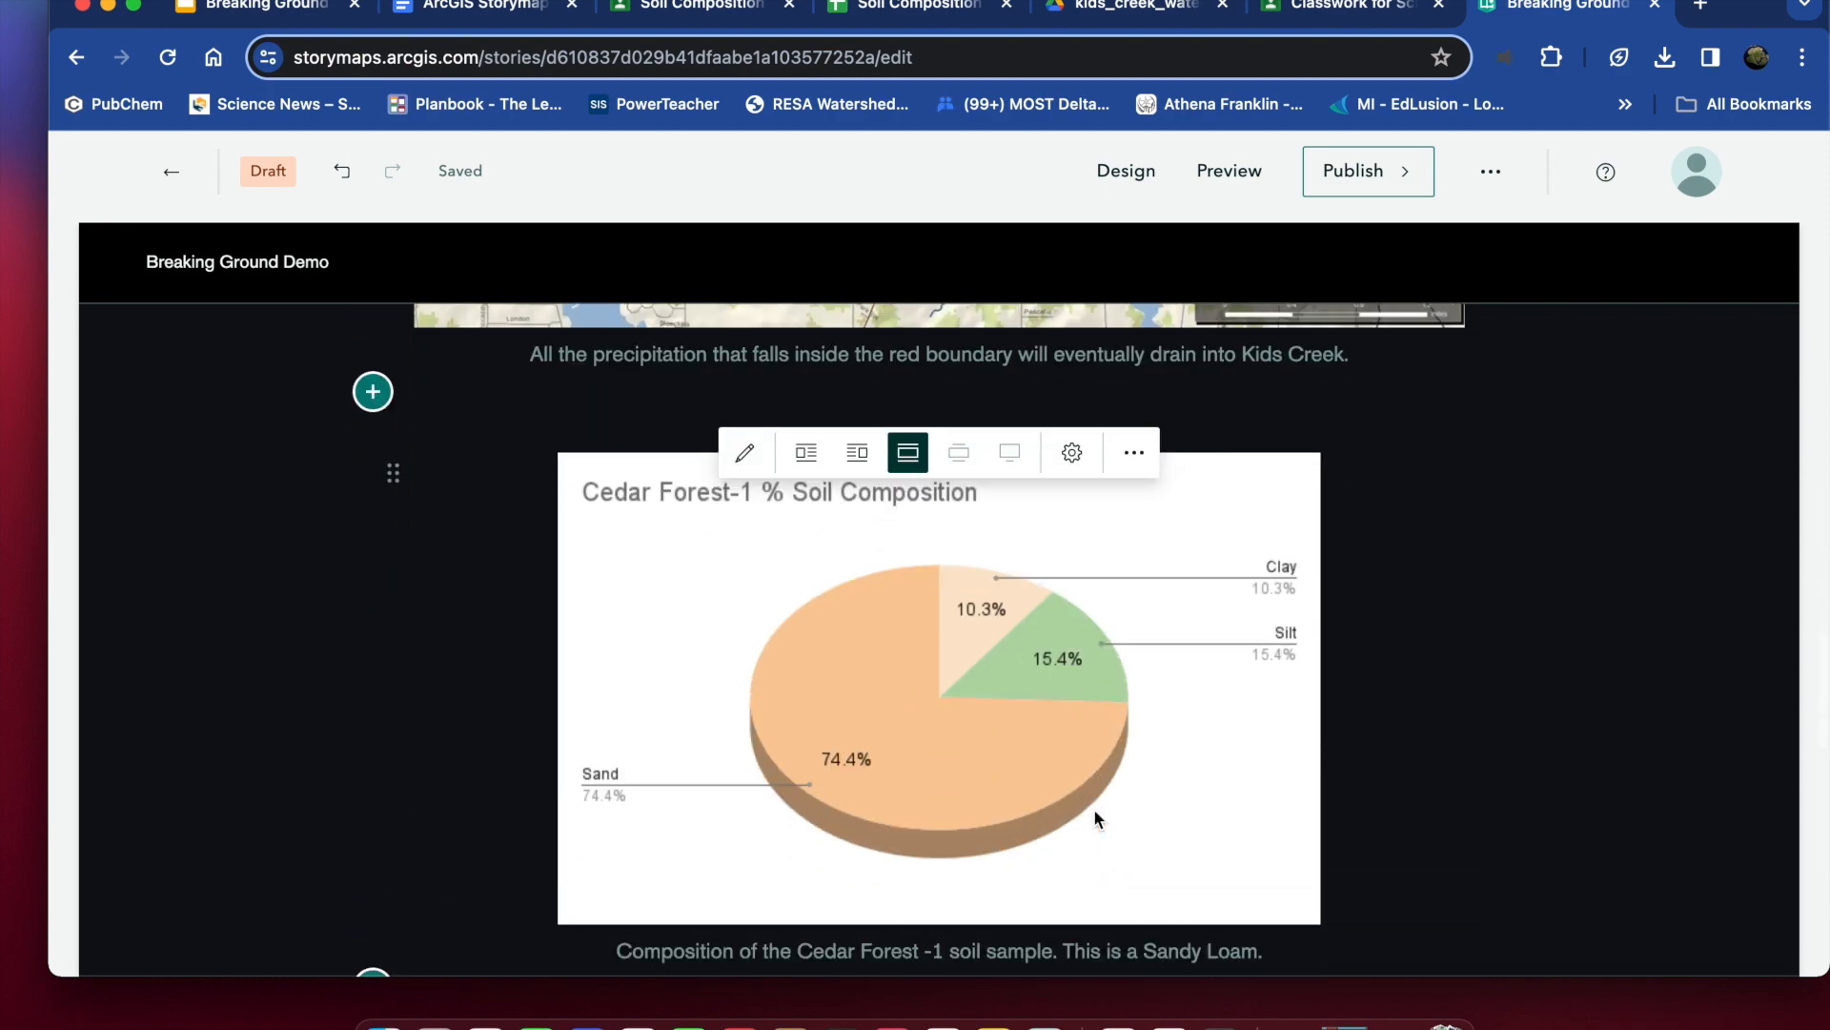
scroll(1095, 808, "down", 6)
scroll(1094, 810, "up", 2)
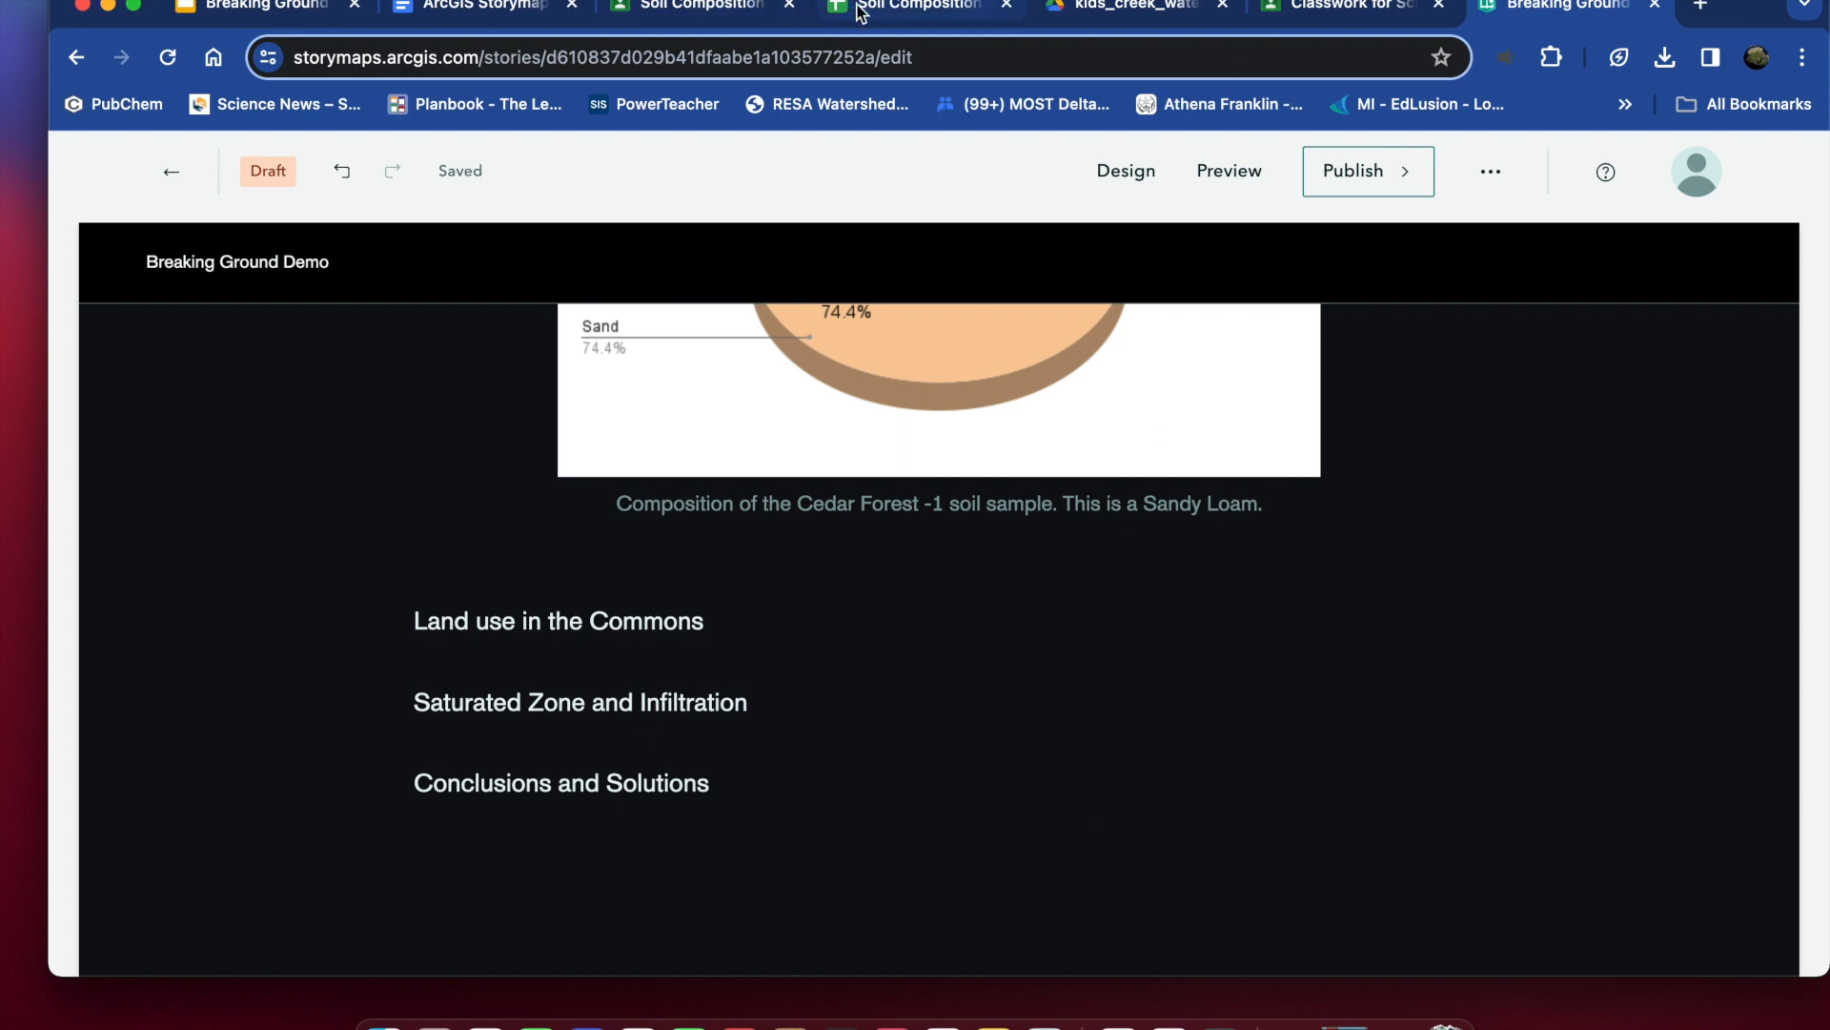
- Close the browser pages of the soil composition spreadsheet, kids_creek_watershed.png and the Soil Composition assignment
left_click(1008, 6)
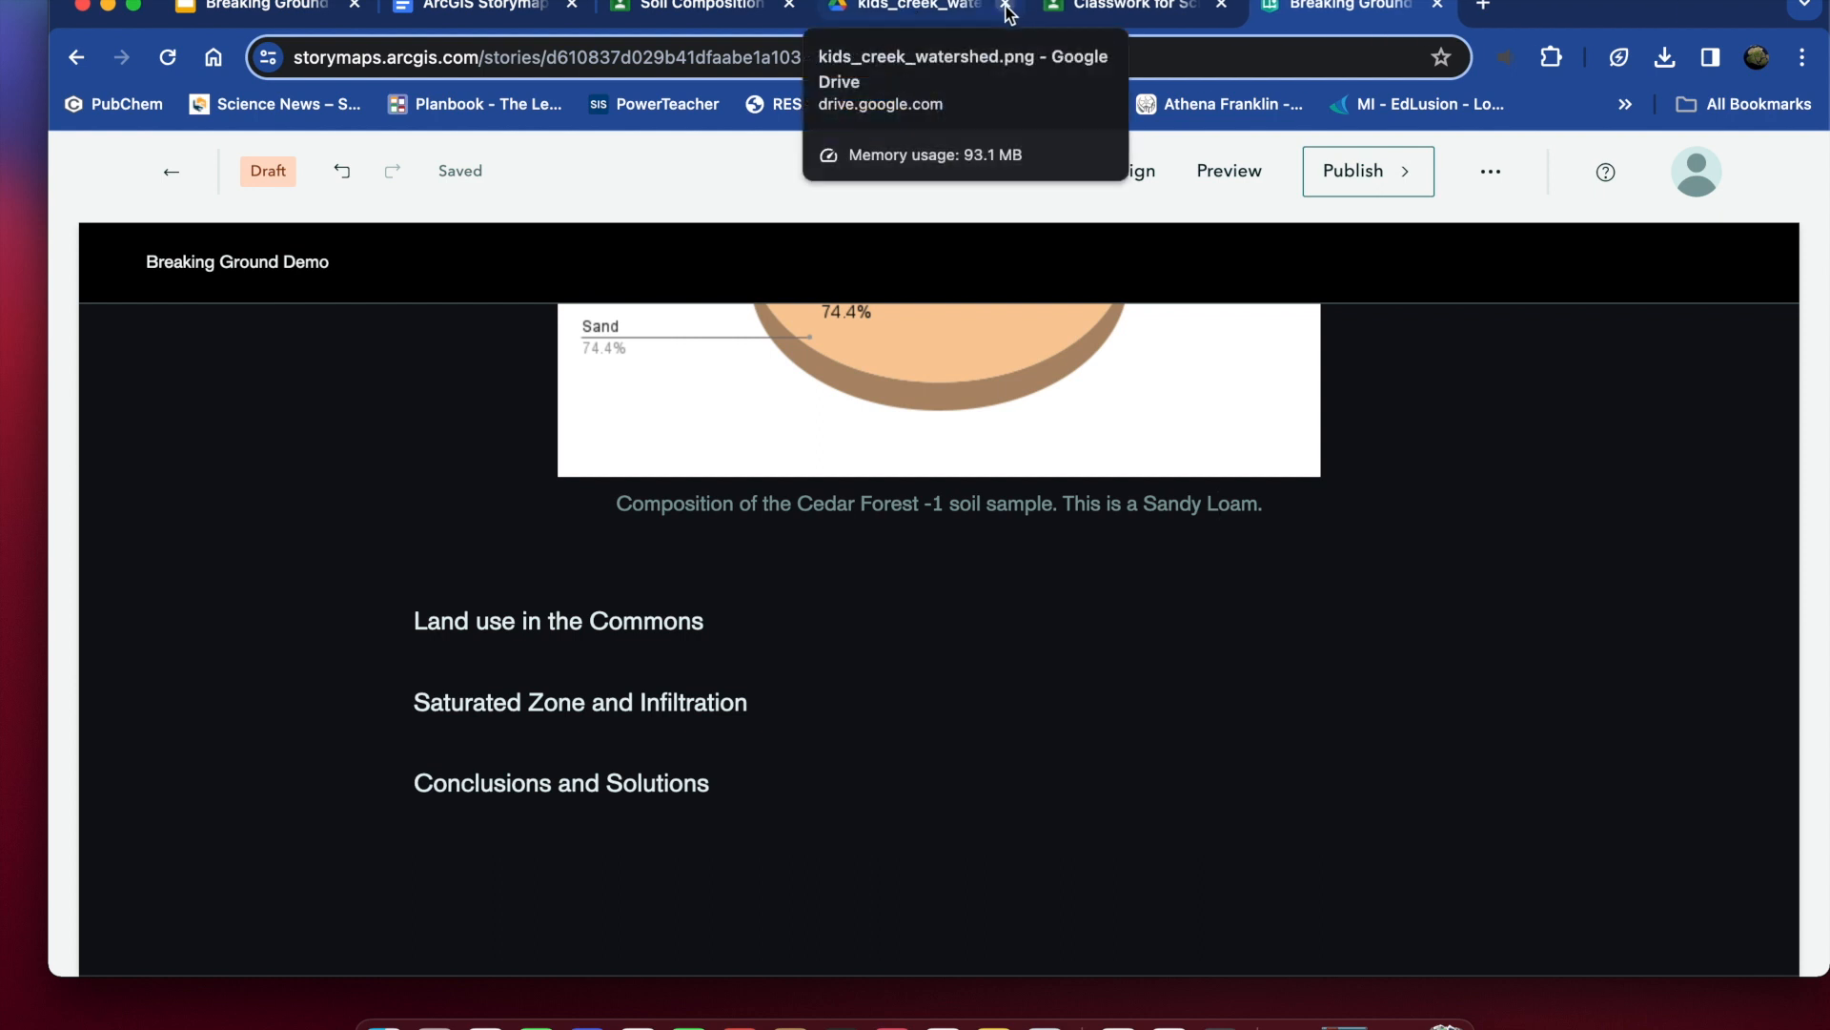
left_click(1008, 7)
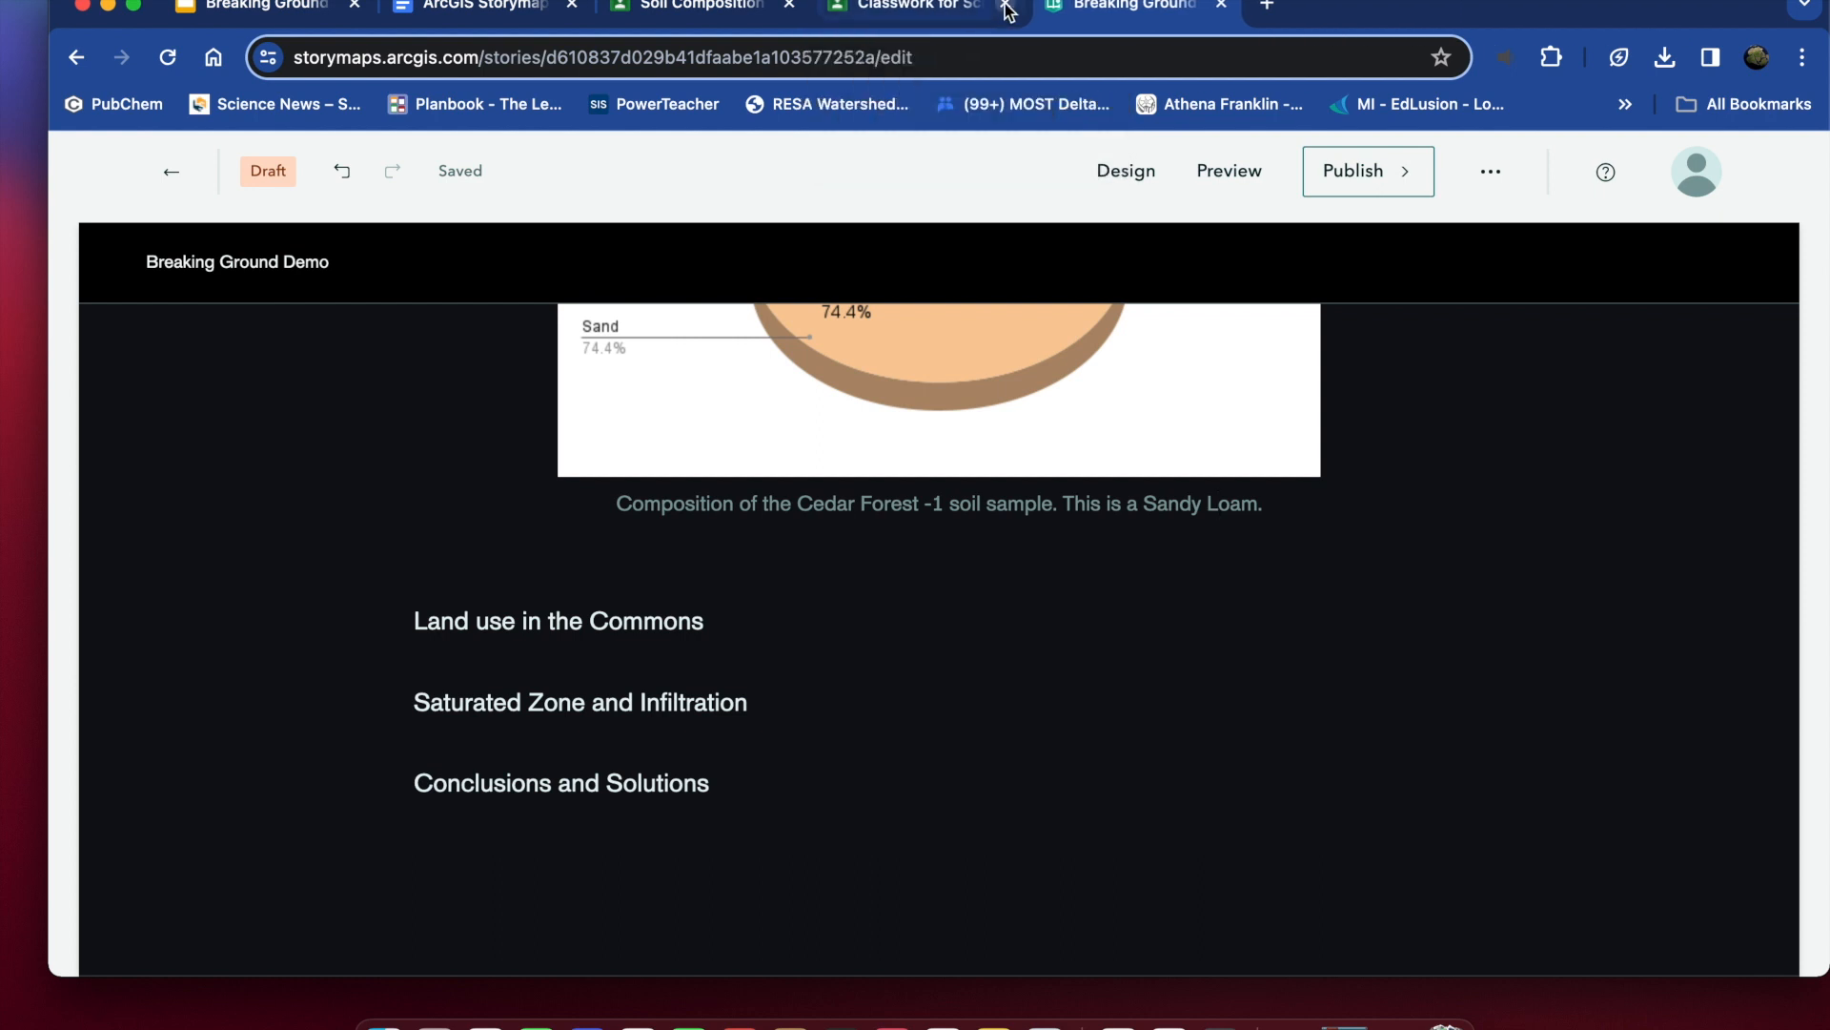
left_click(763, 10)
left_click(787, 6)
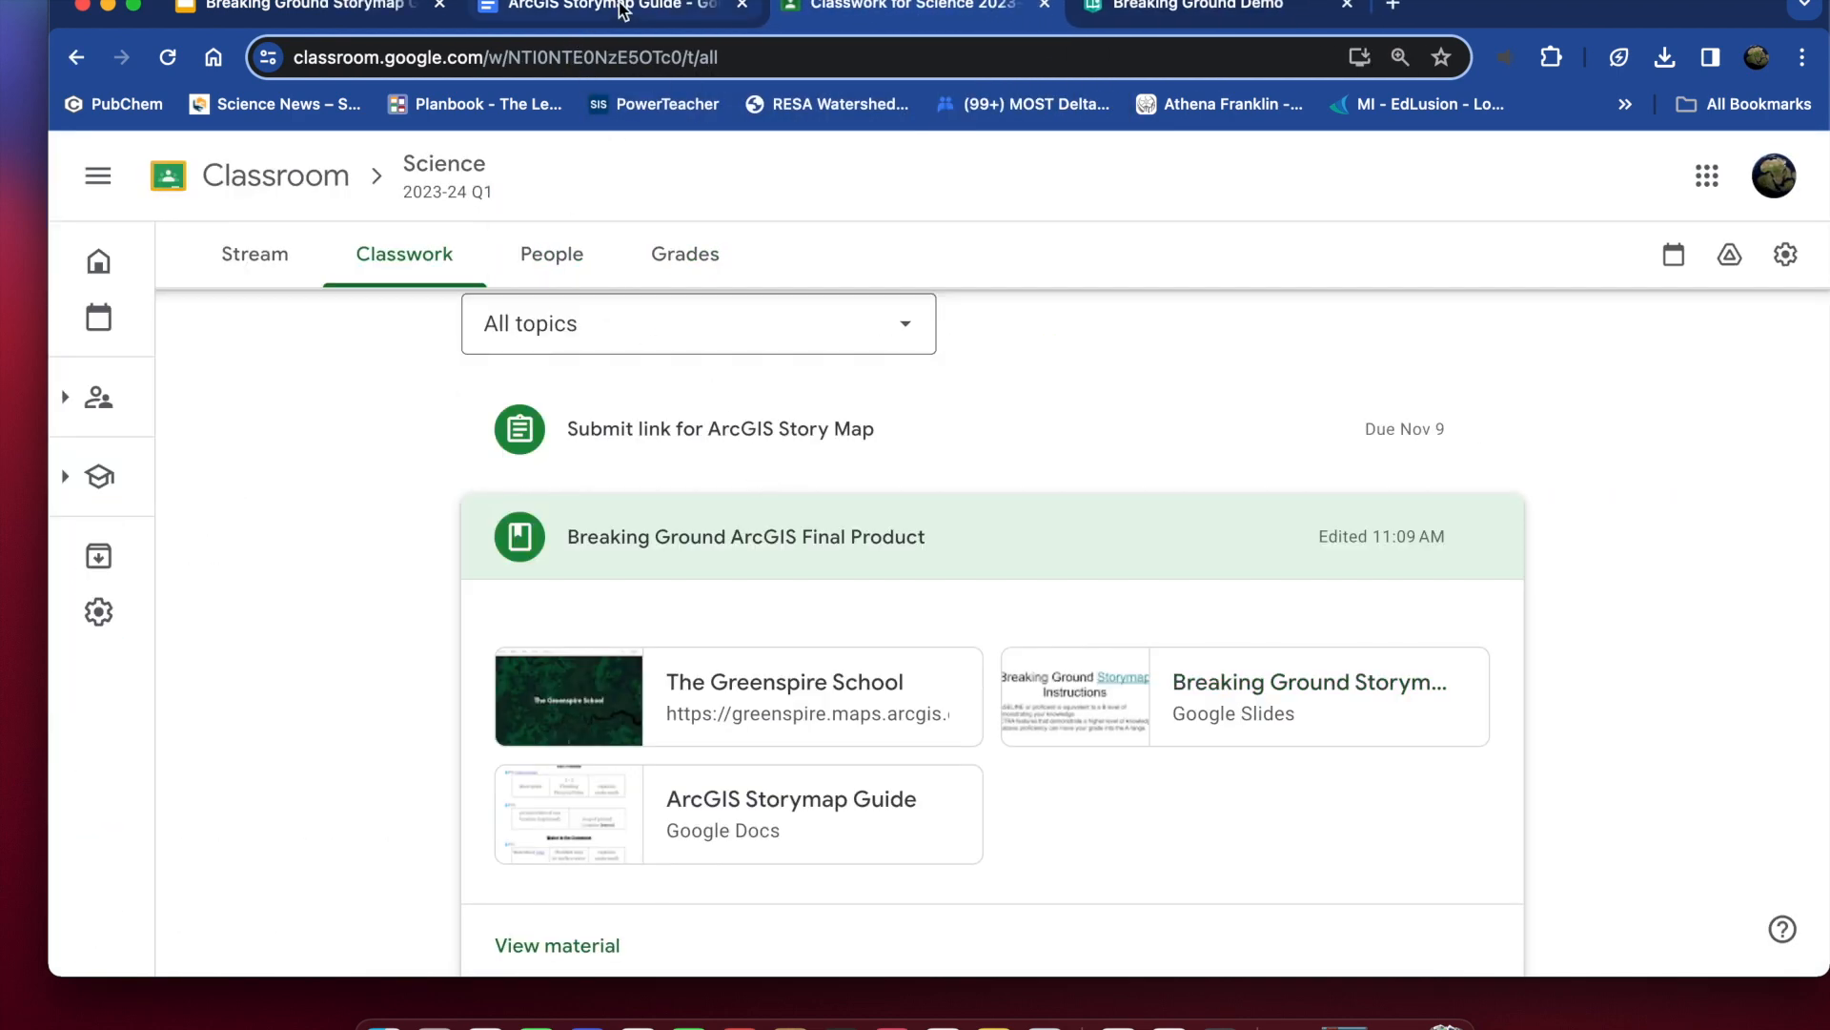
- In the ArcGIS Storymap Guide, open the GPR interpretation chart linked under Saturated Zone and Infiltration Pt 1 and download it
left_click(620, 7)
scroll(860, 766, "down", 10)
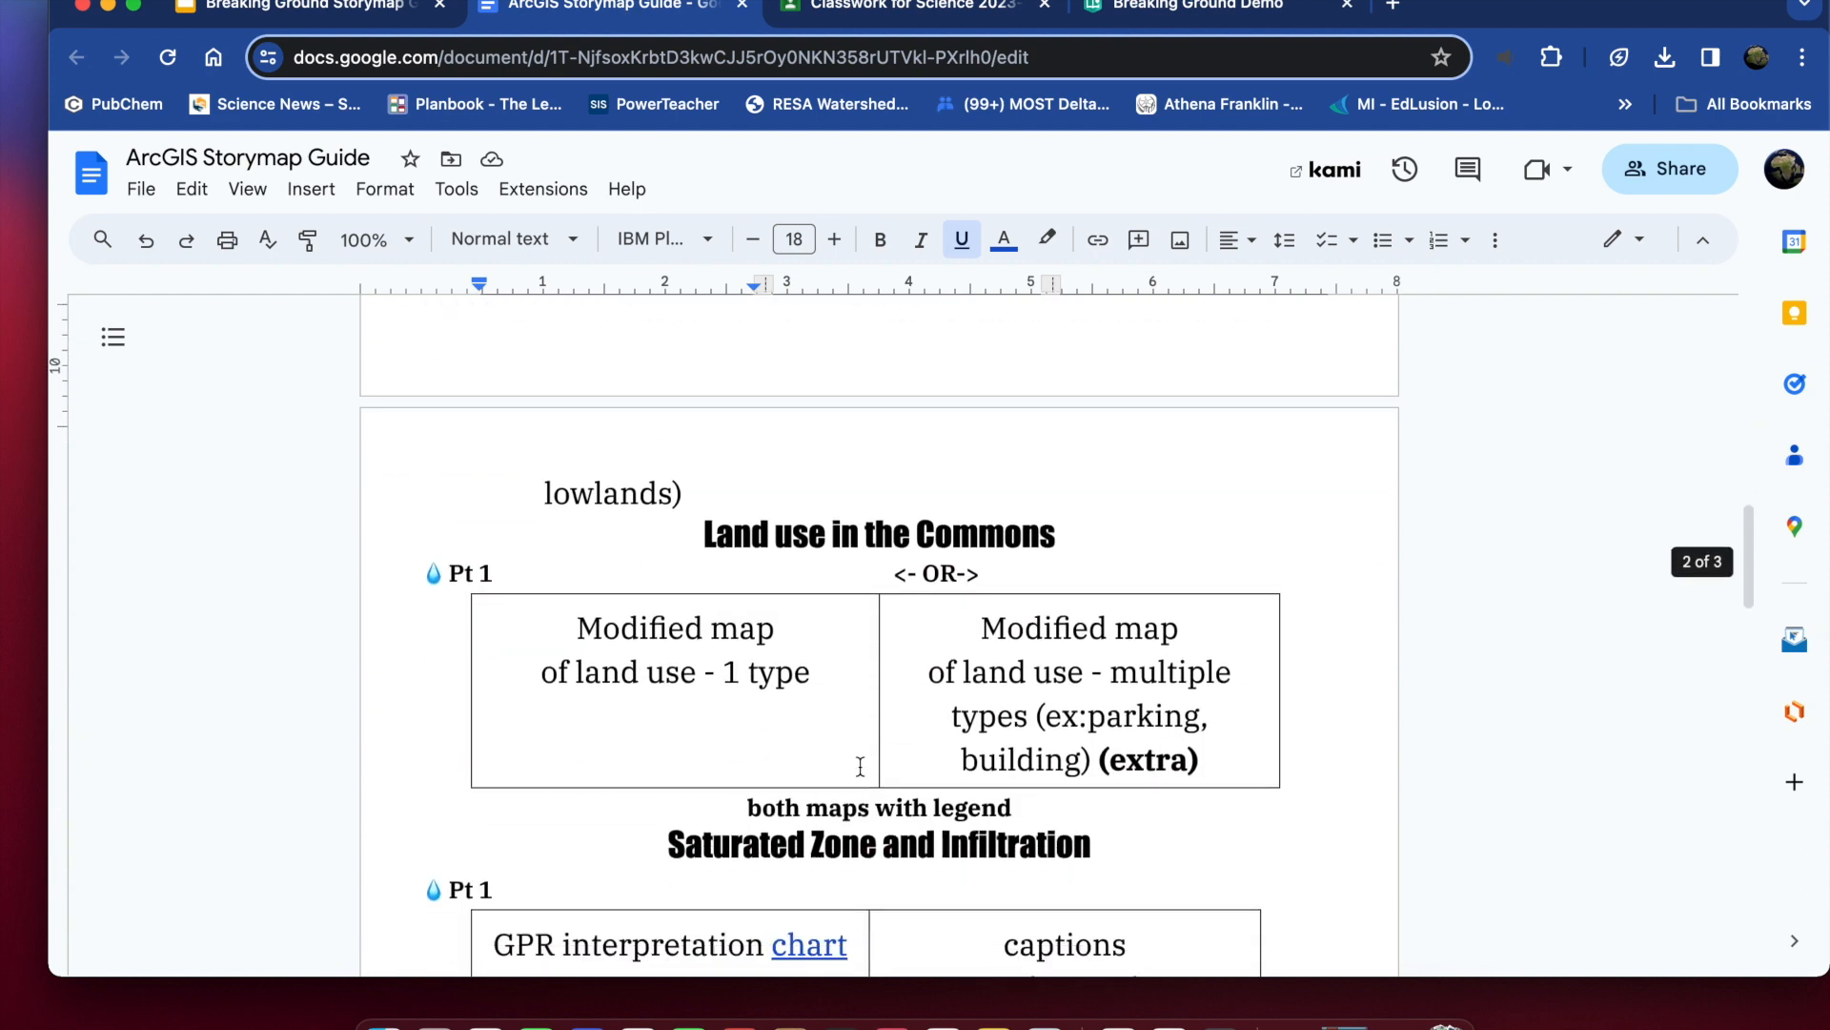
scroll(860, 765, "down", 1)
scroll(704, 499, "up", 4)
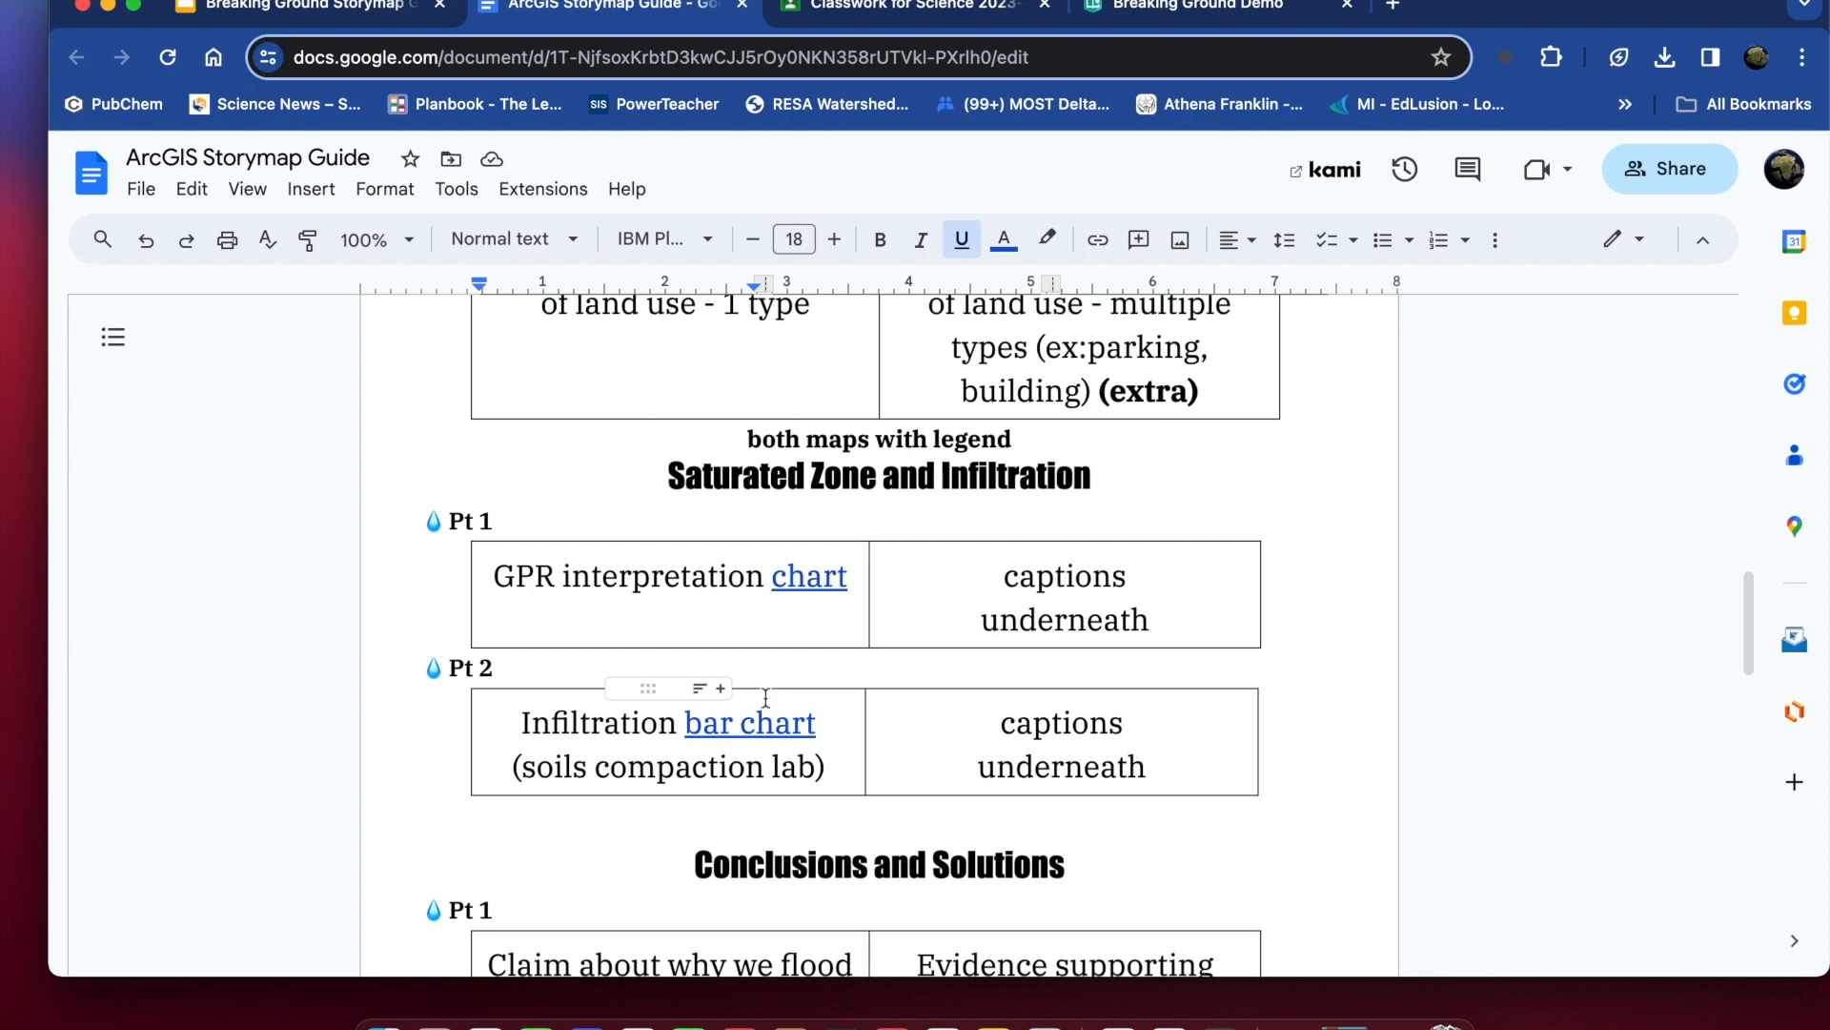
left_click(822, 579)
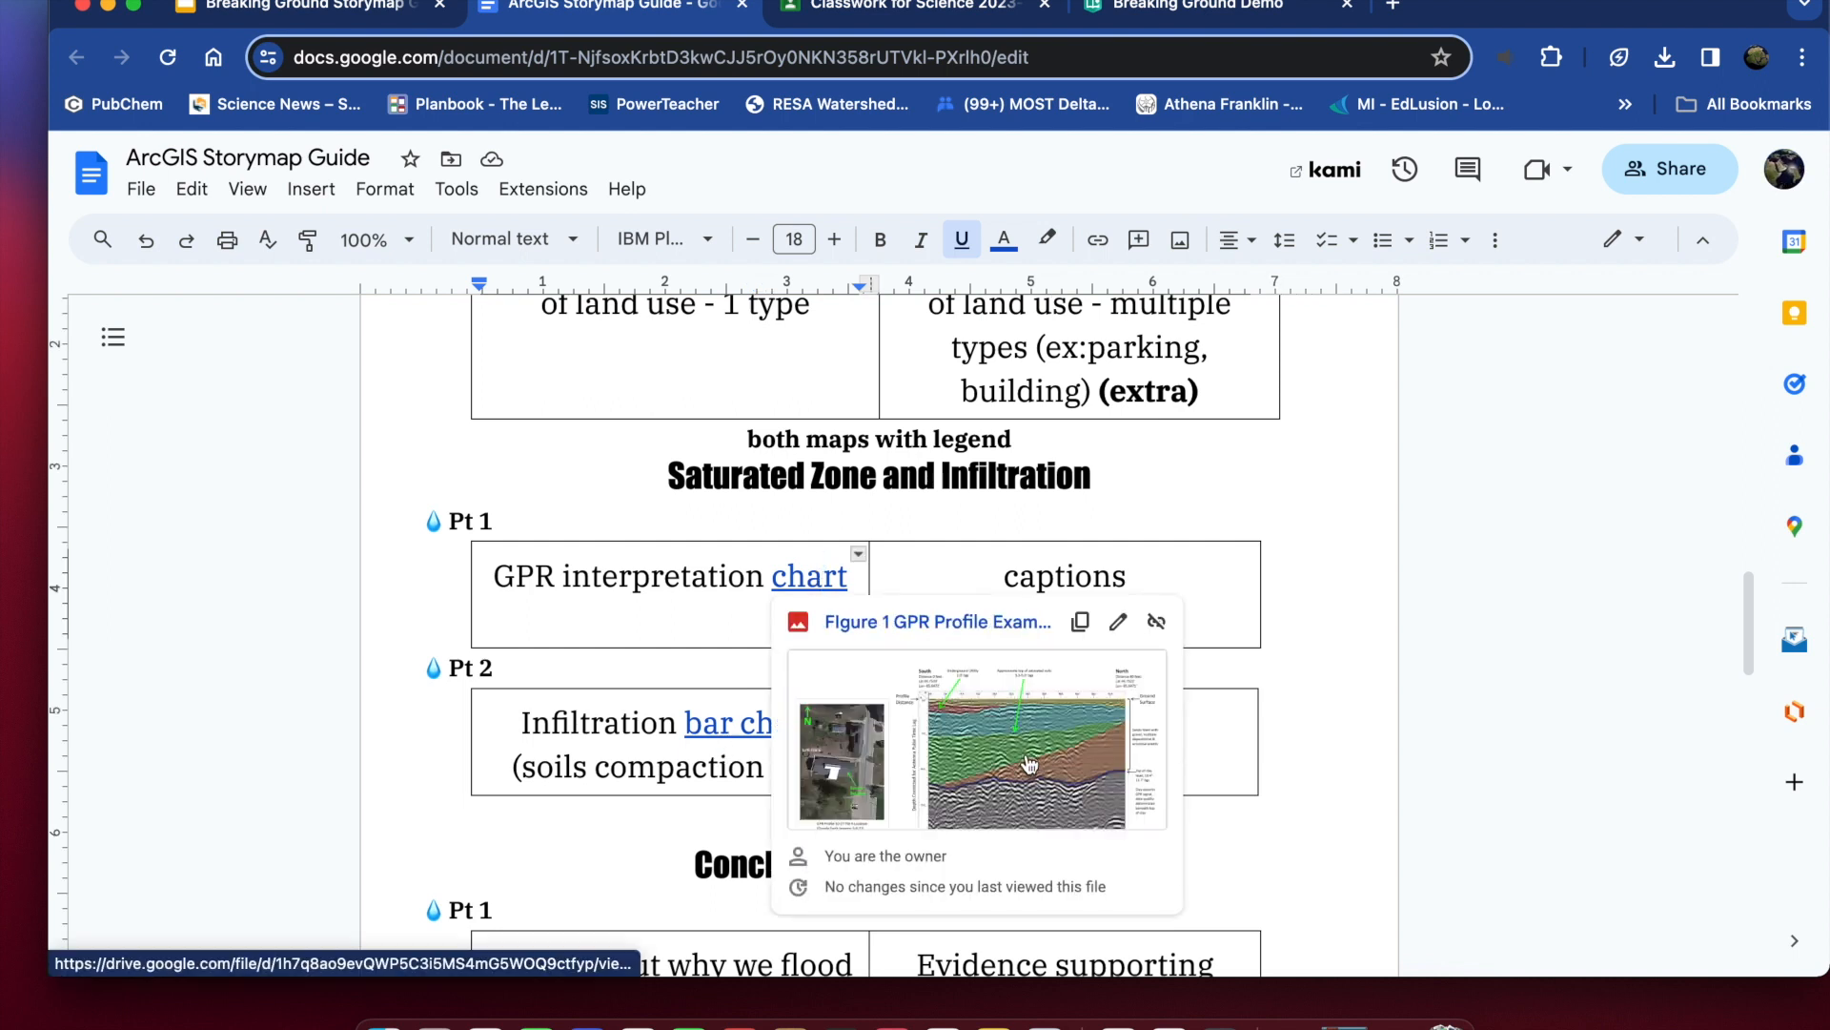
left_click(1028, 763)
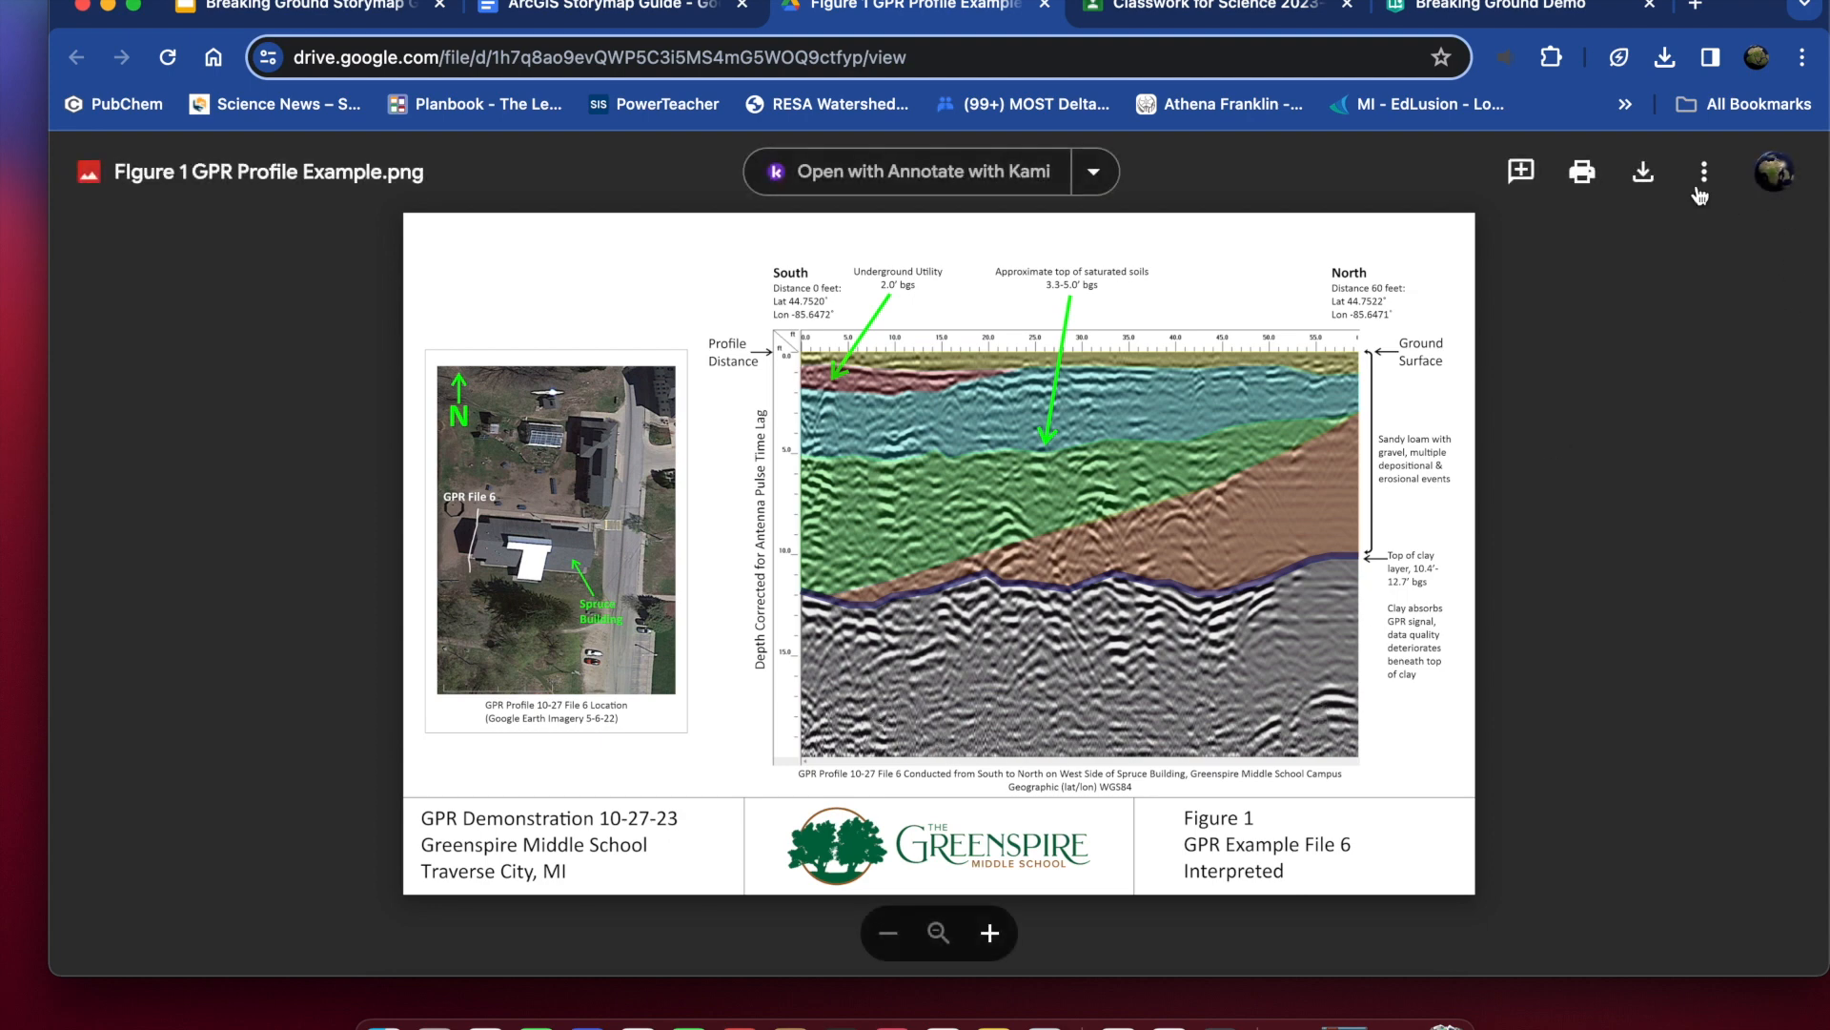
left_click(1643, 172)
- In the Breaking Ground Demo story, upload FIgure 1 GPR Profile Example.png as an image directly beneath the Saturated Zone and Infiltration heading
left_click(1522, 7)
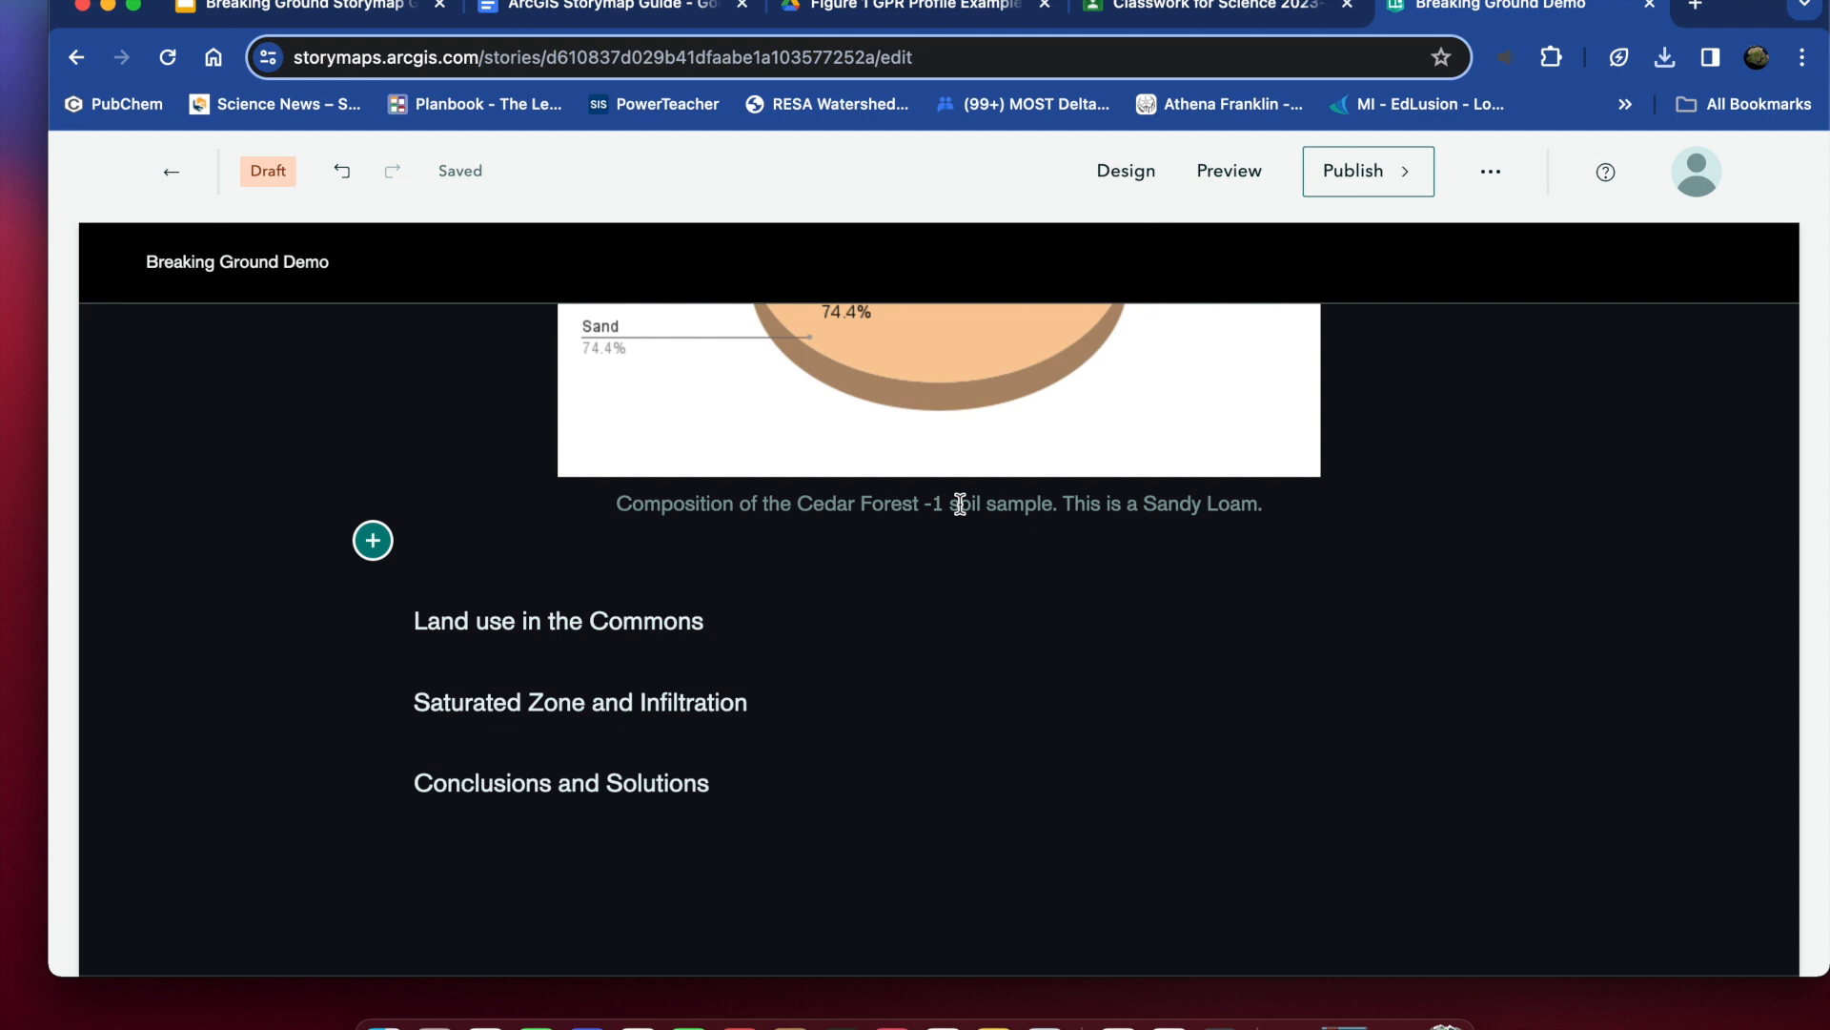
scroll(960, 505, "down", 2)
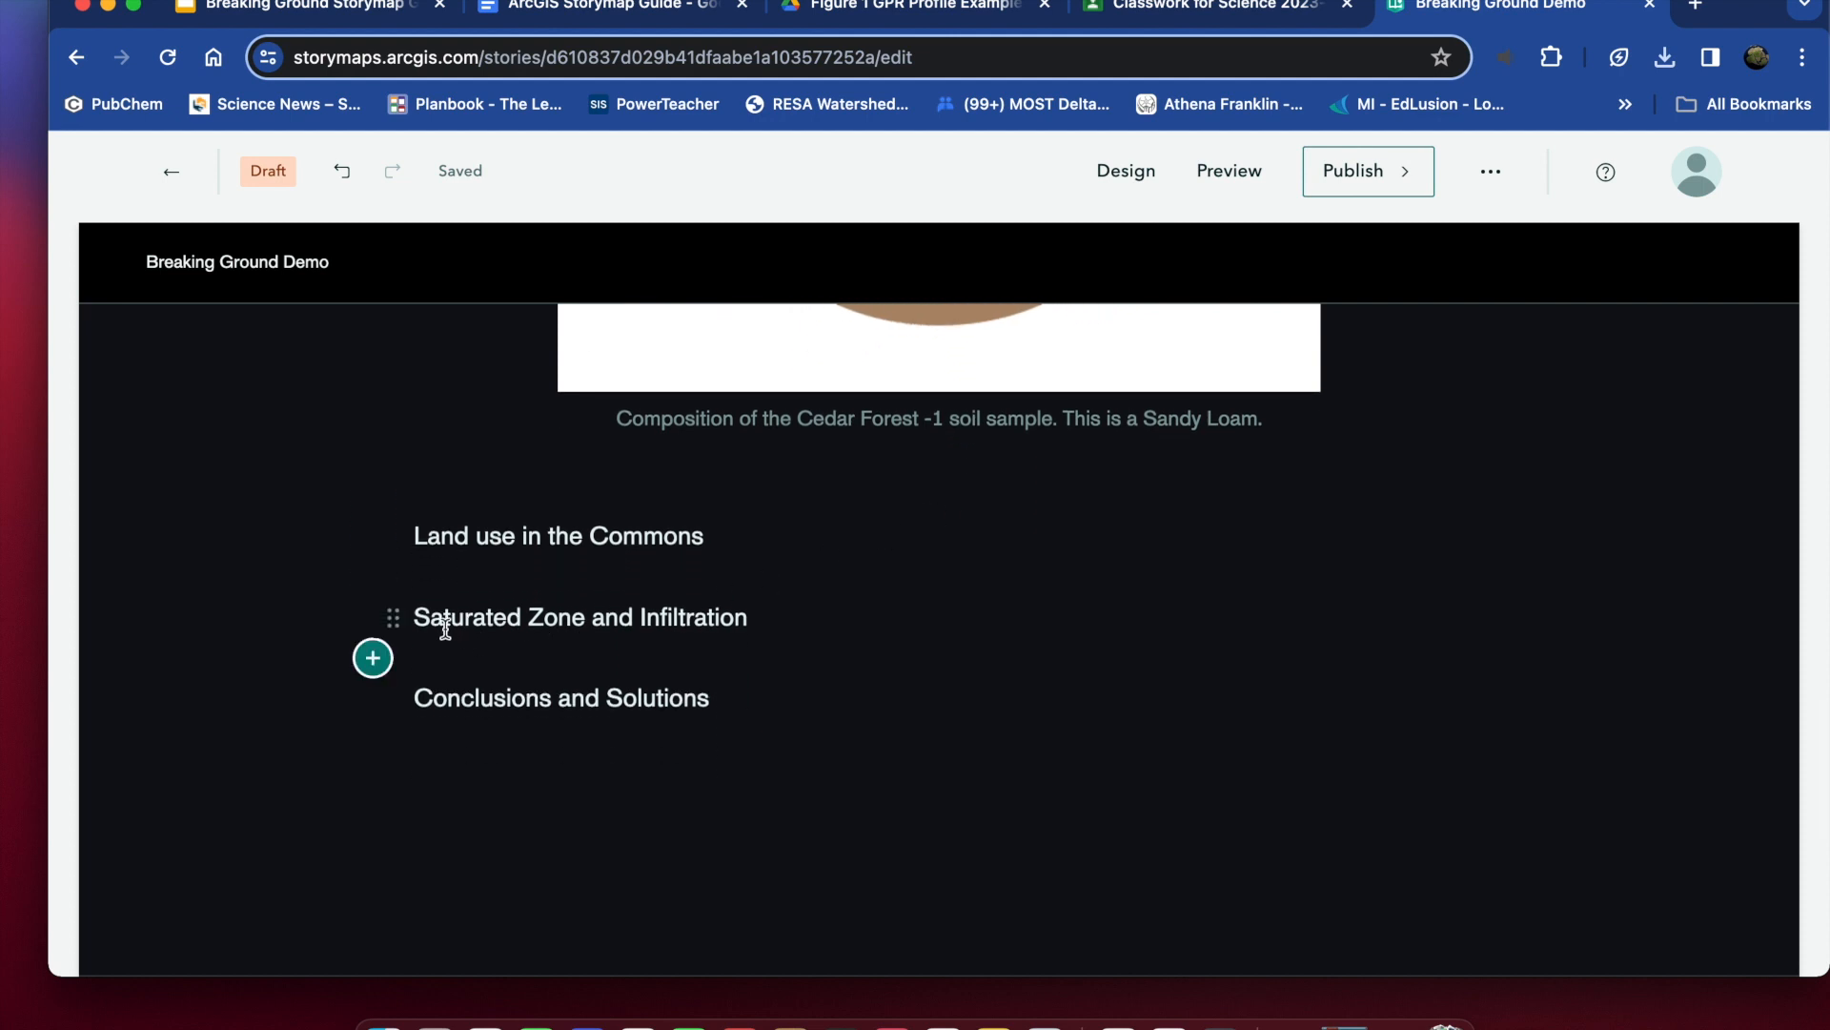
left_click(376, 660)
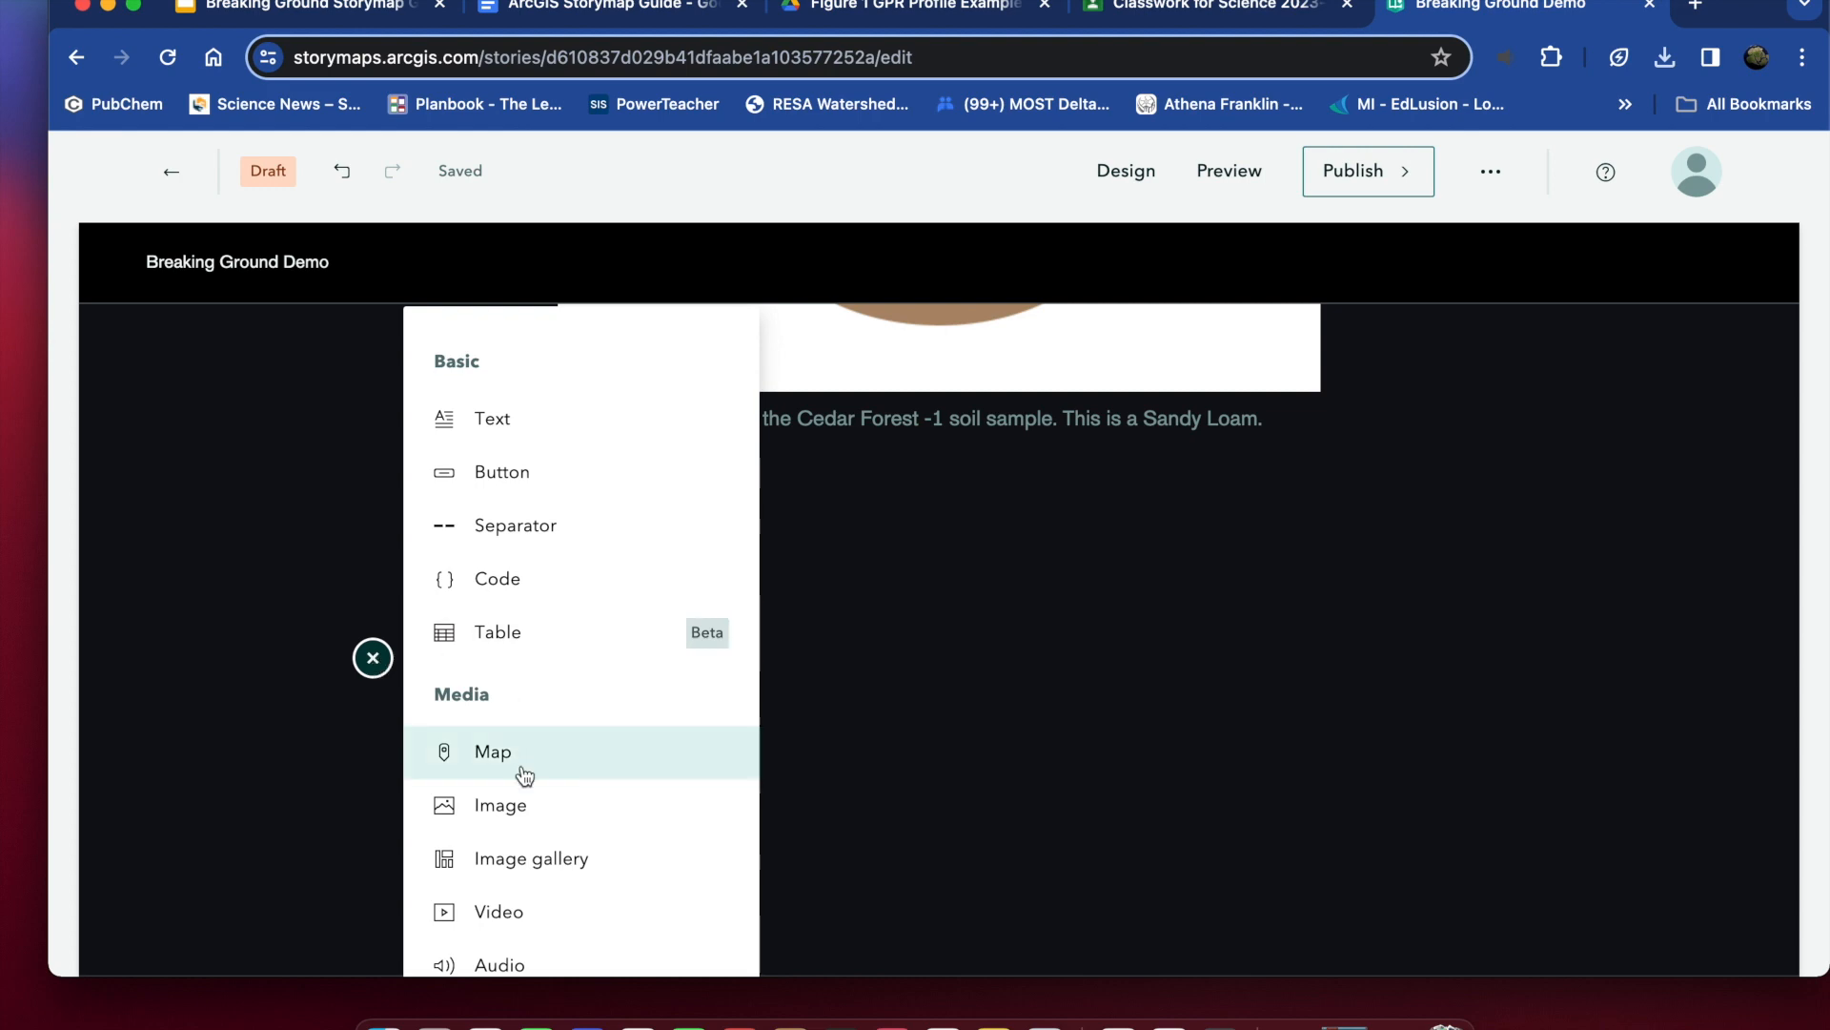
left_click(524, 810)
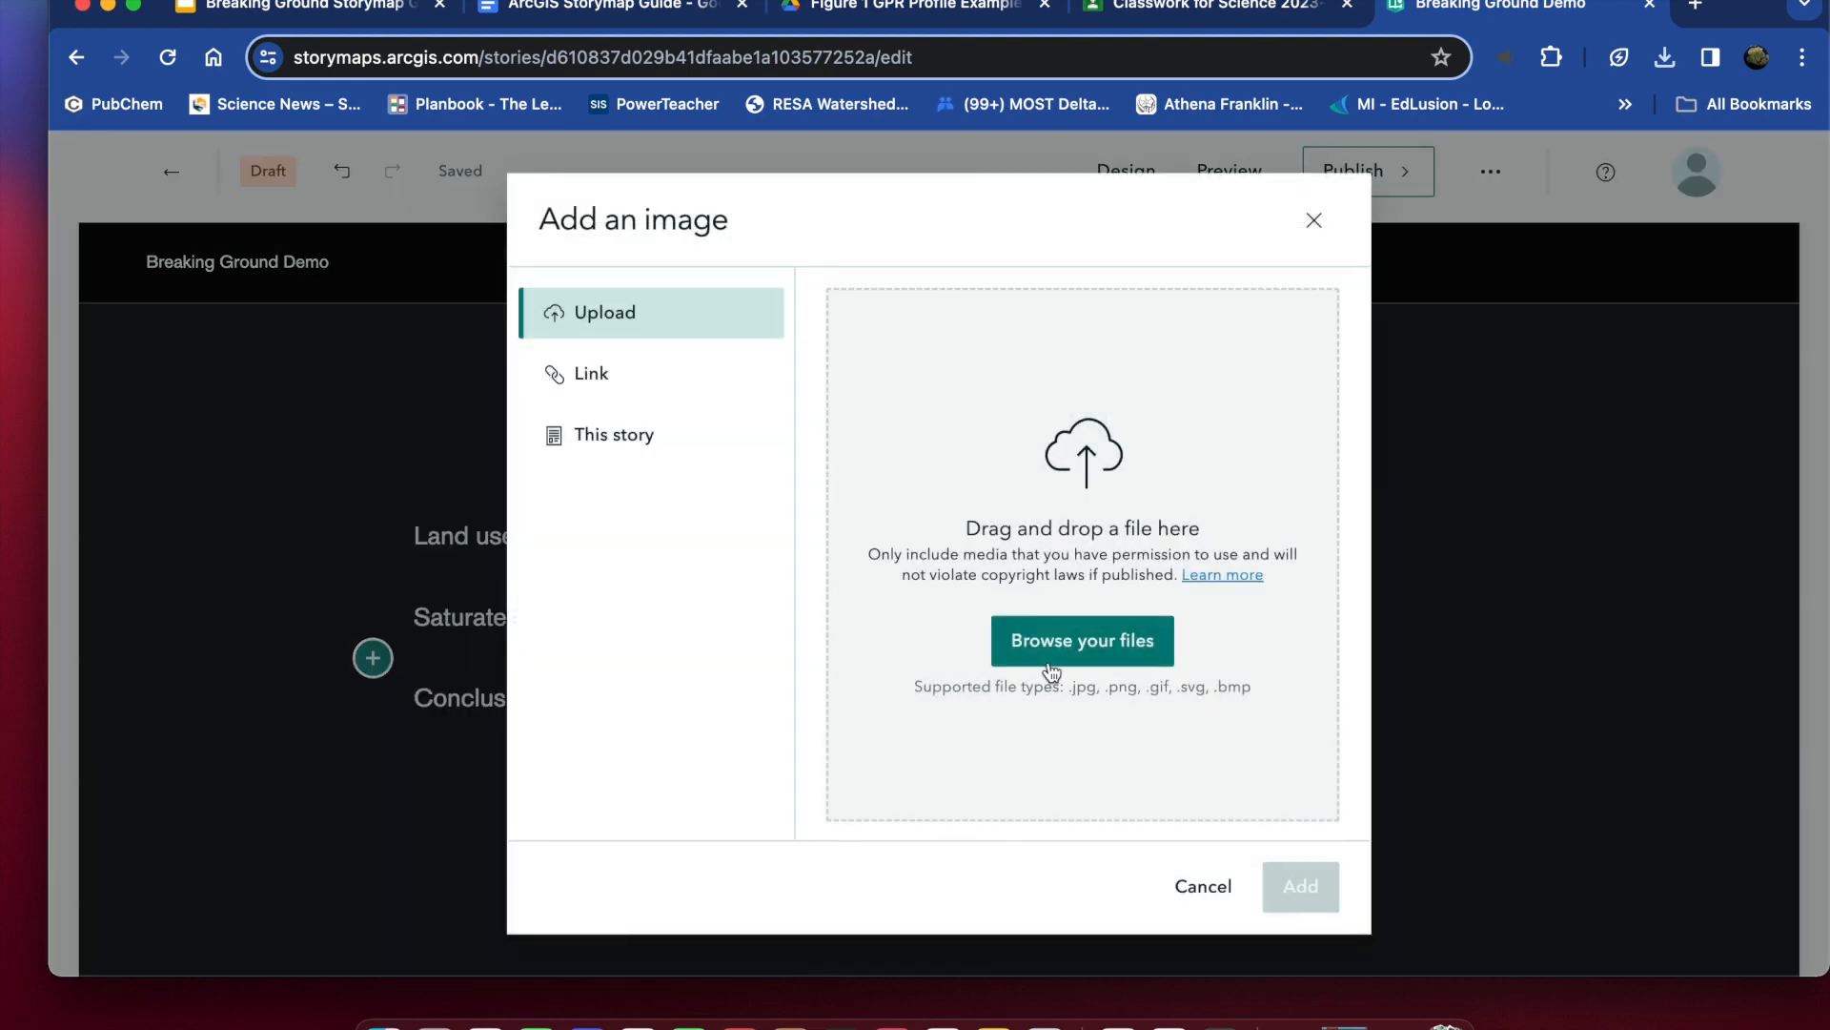
left_click(1050, 663)
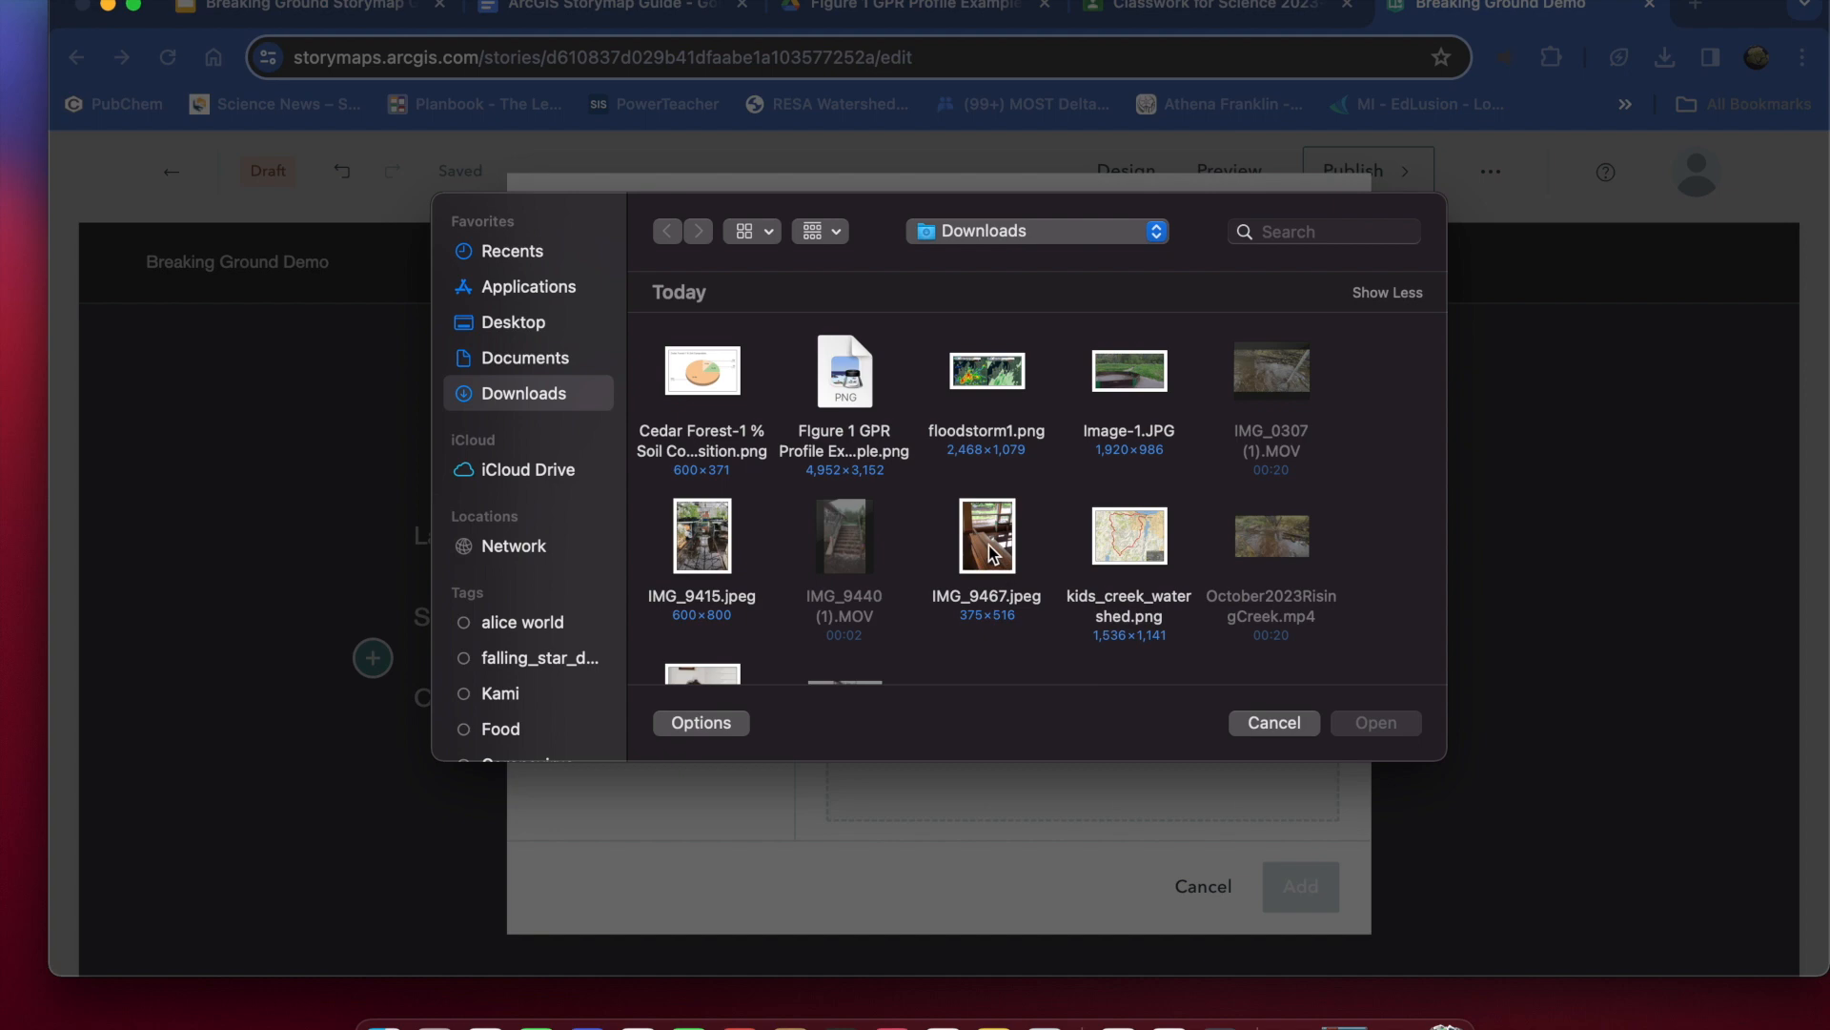
left_click(846, 362)
left_click(1371, 723)
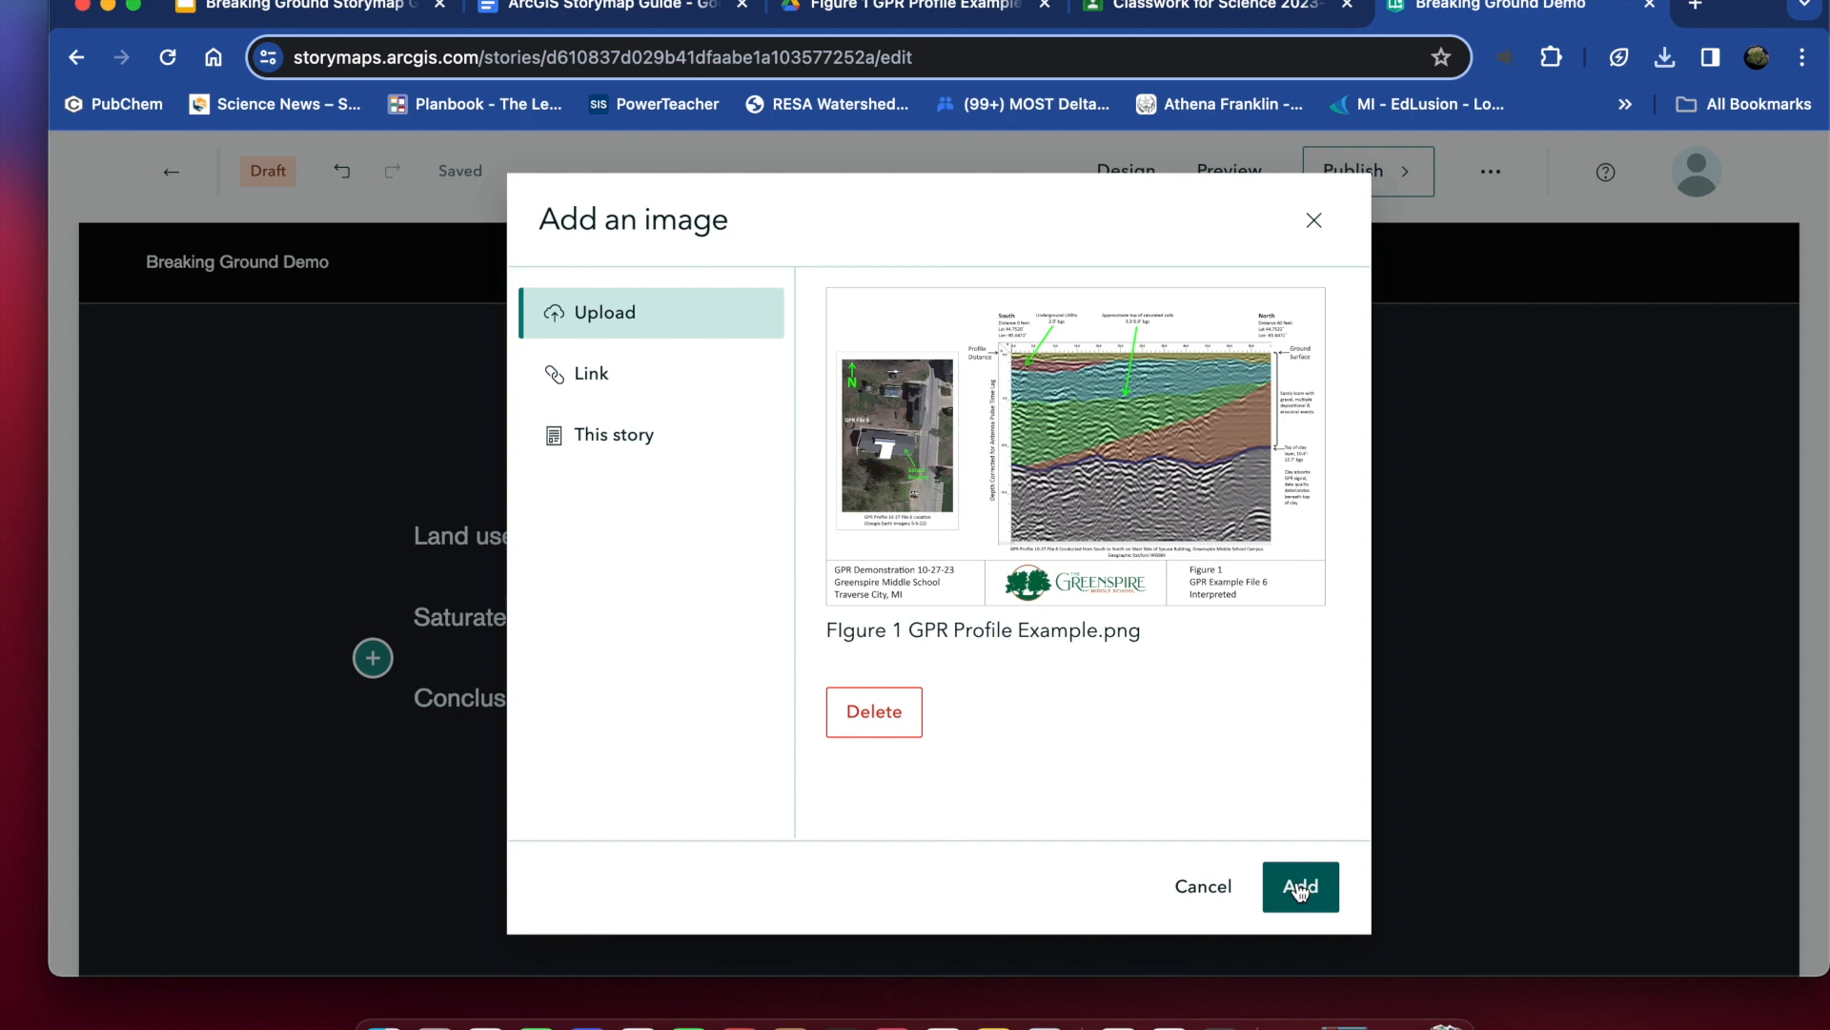
left_click(1301, 888)
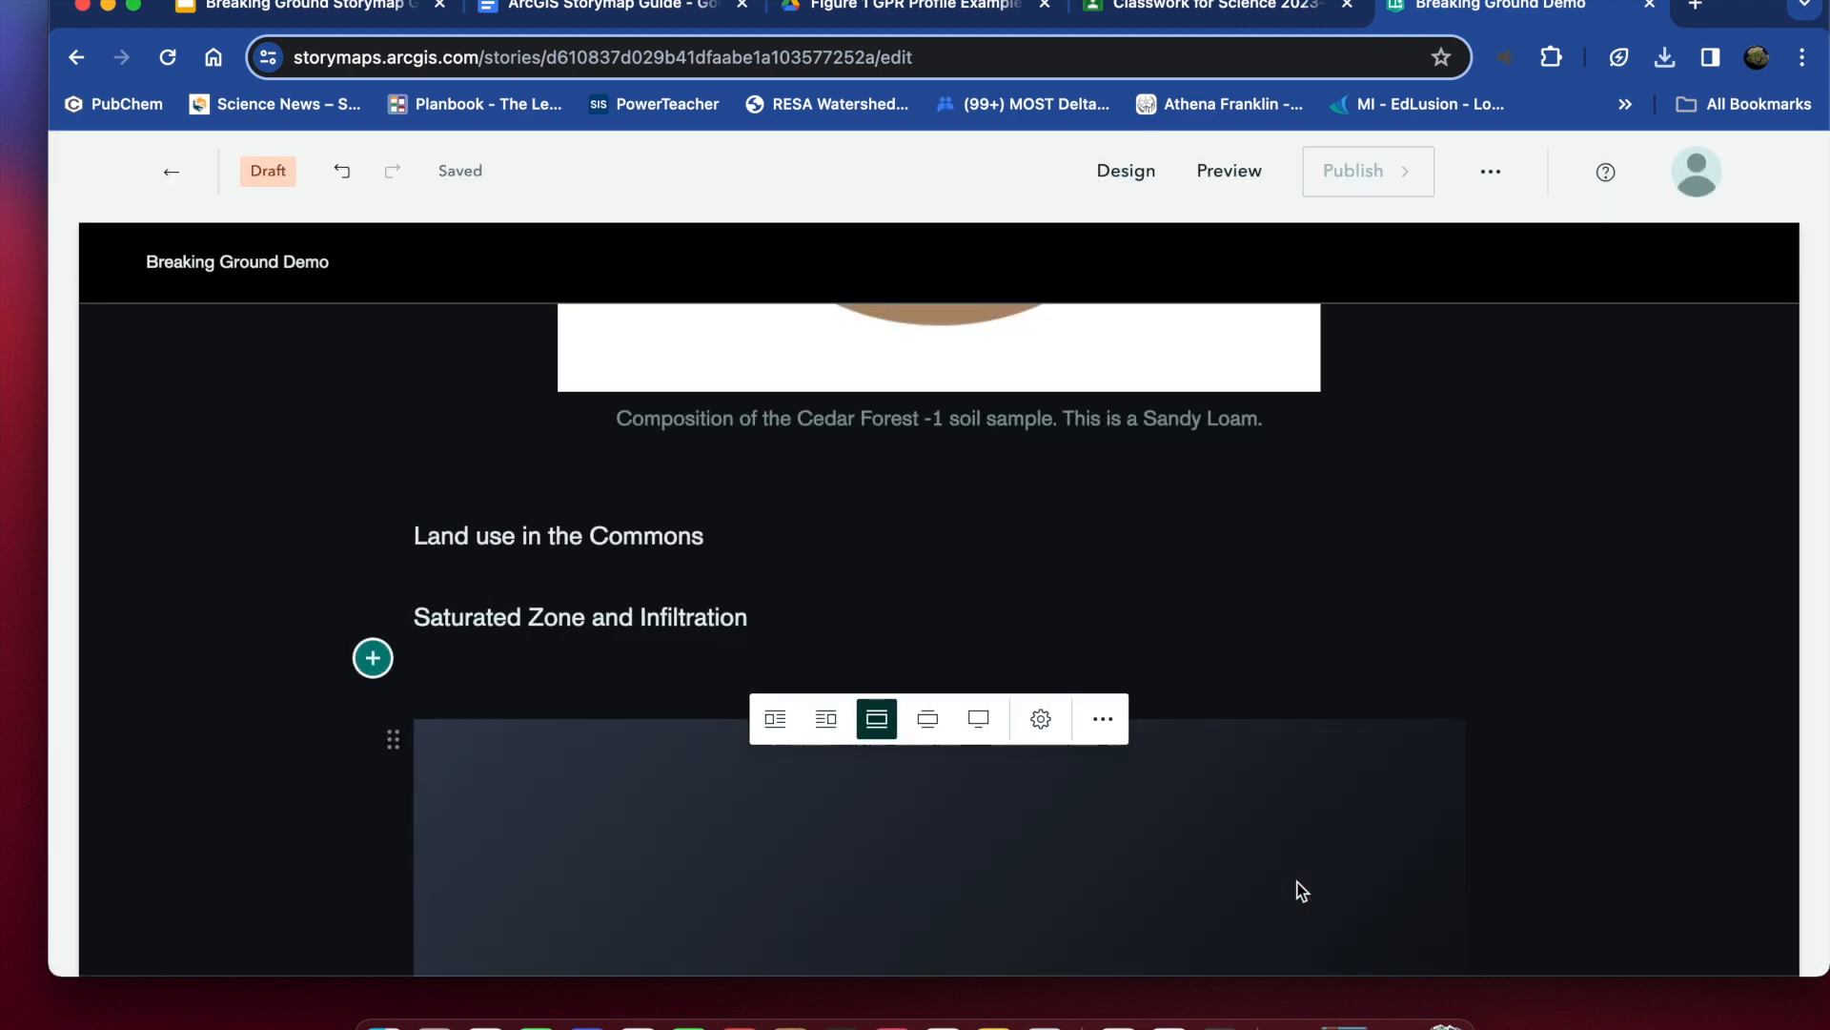
- Check how the GPR profile image loads between the Saturated Zone and Infiltration and Conclusions and Solutions headings
scroll(1300, 889, "down", 7)
scroll(1300, 888, "up", 5)
scroll(1301, 888, "up", 3)
scroll(1301, 889, "down", 8)
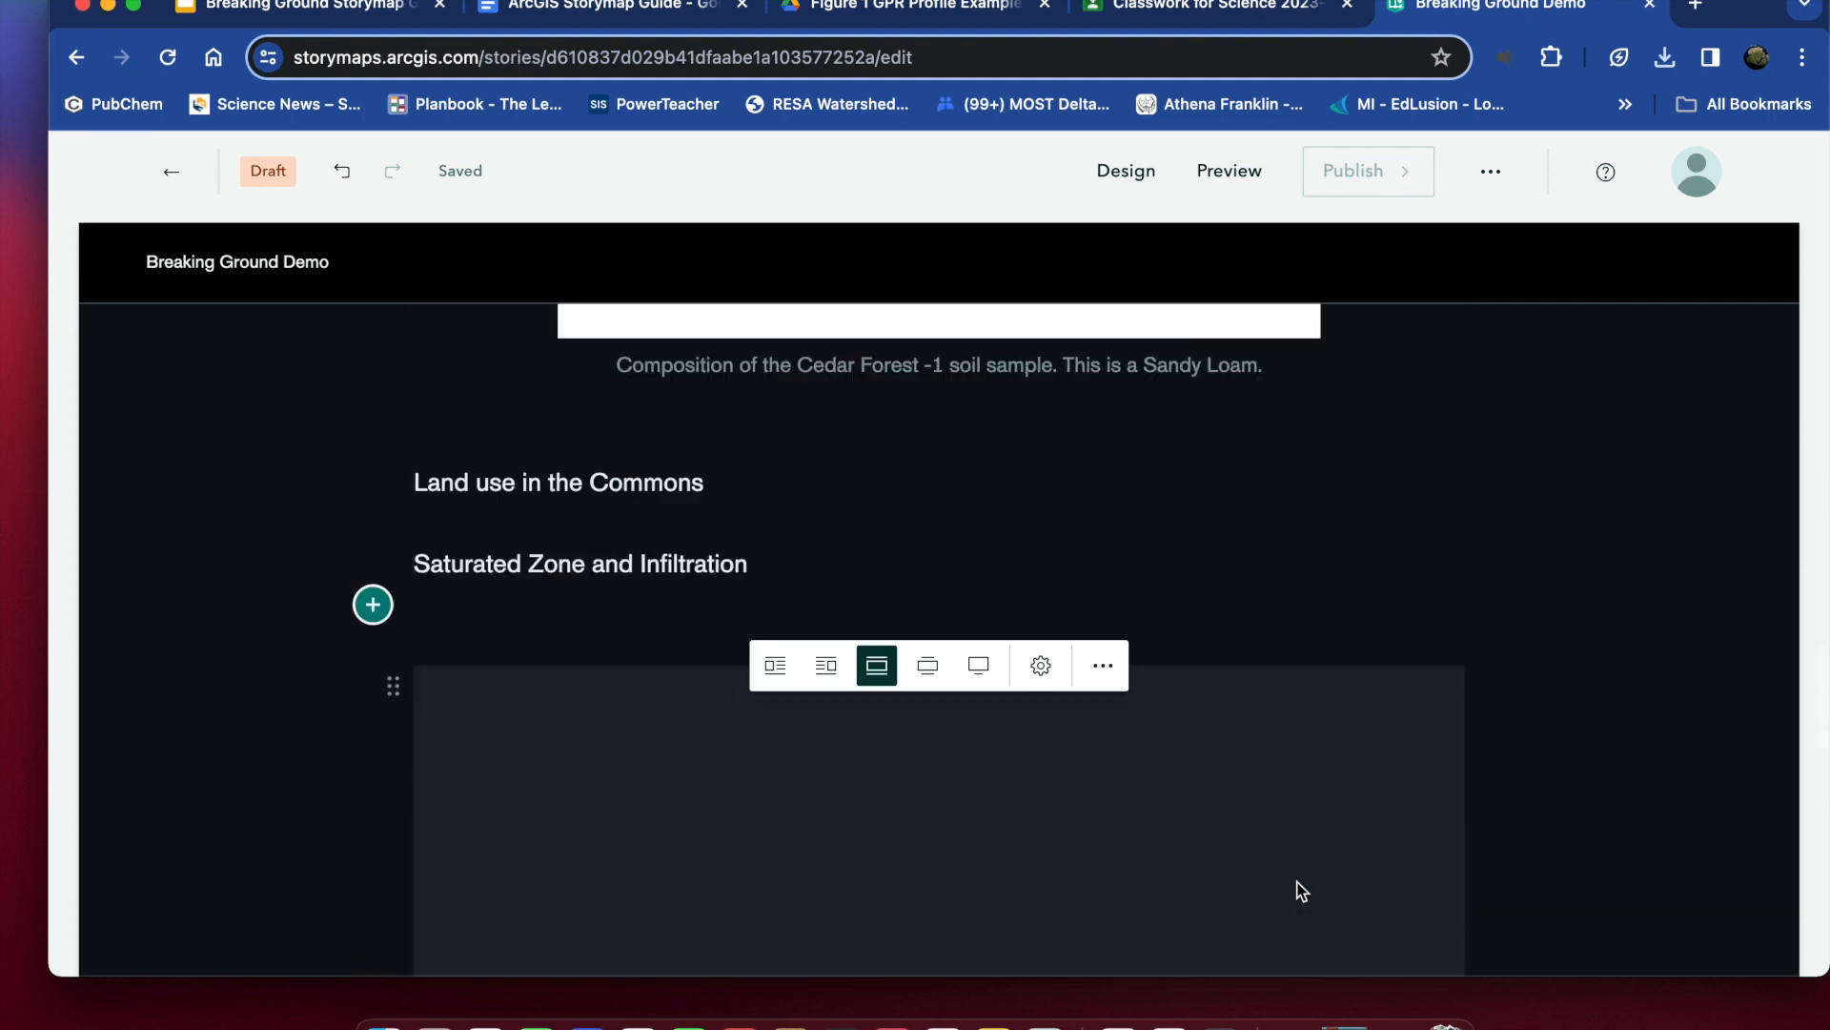
scroll(1301, 889, "up", 3)
scroll(1300, 888, "up", 2)
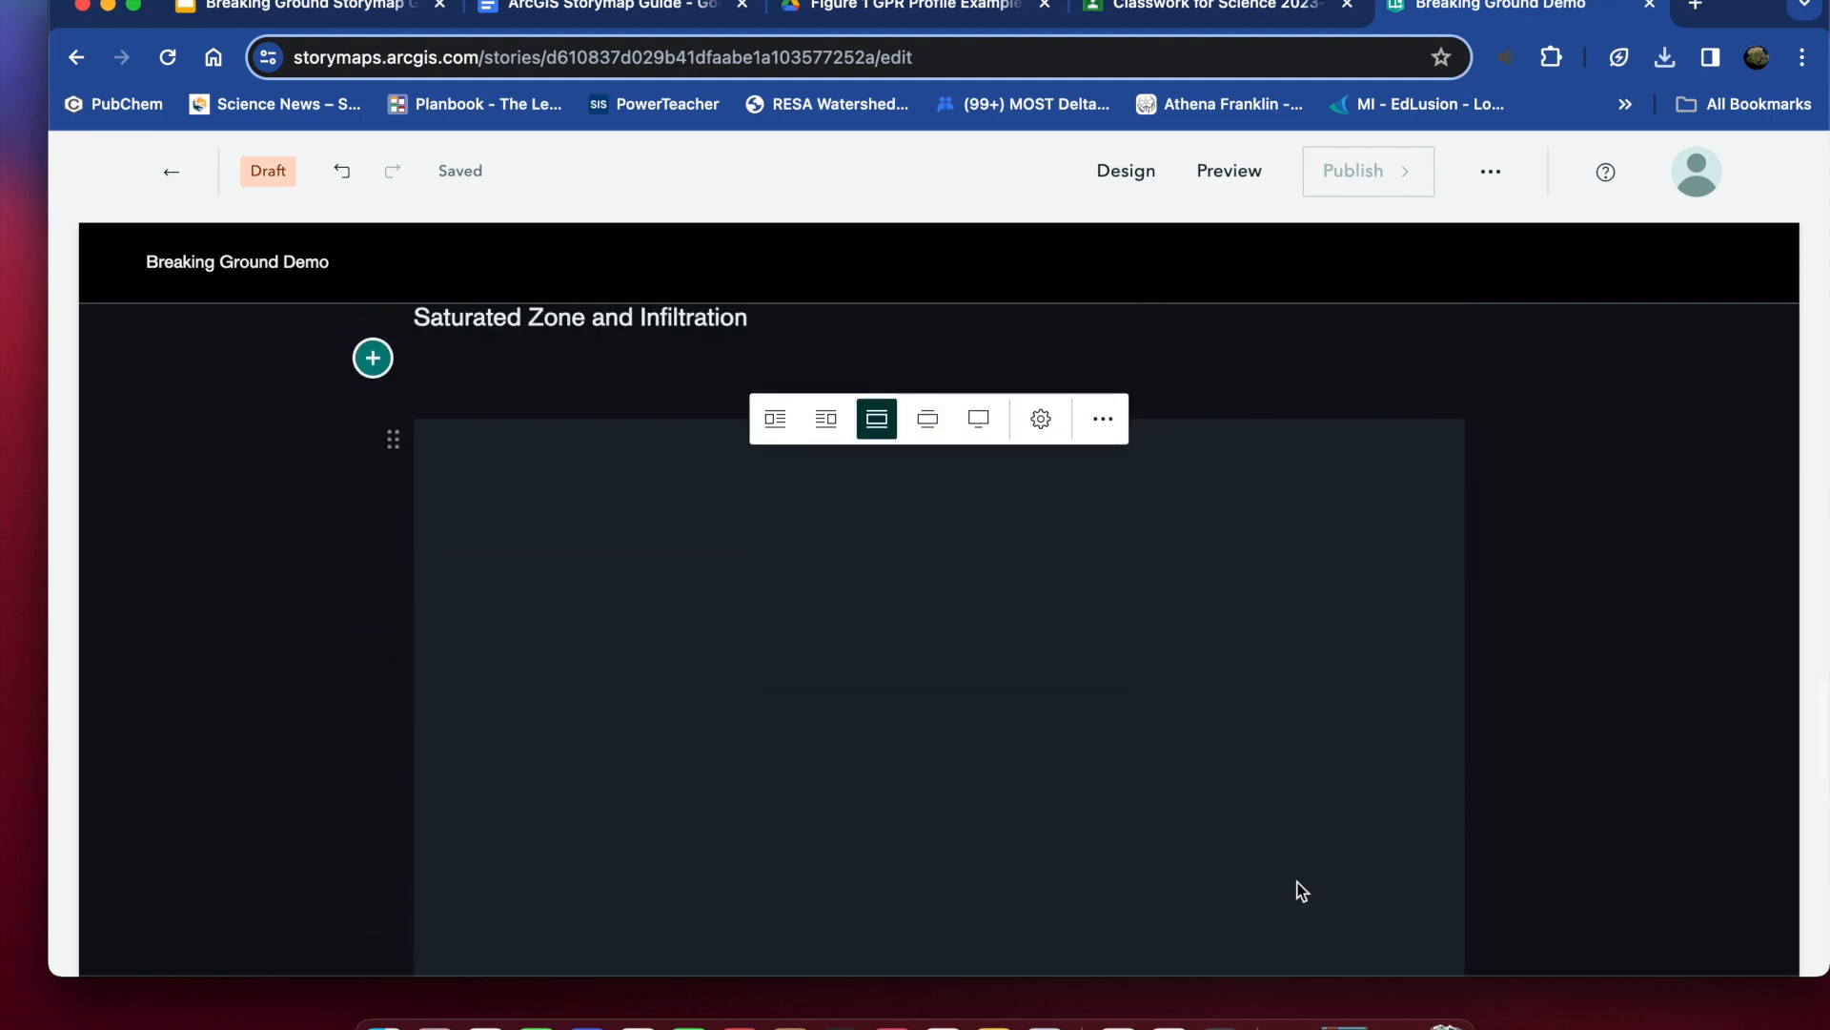
scroll(1300, 889, "down", 2)
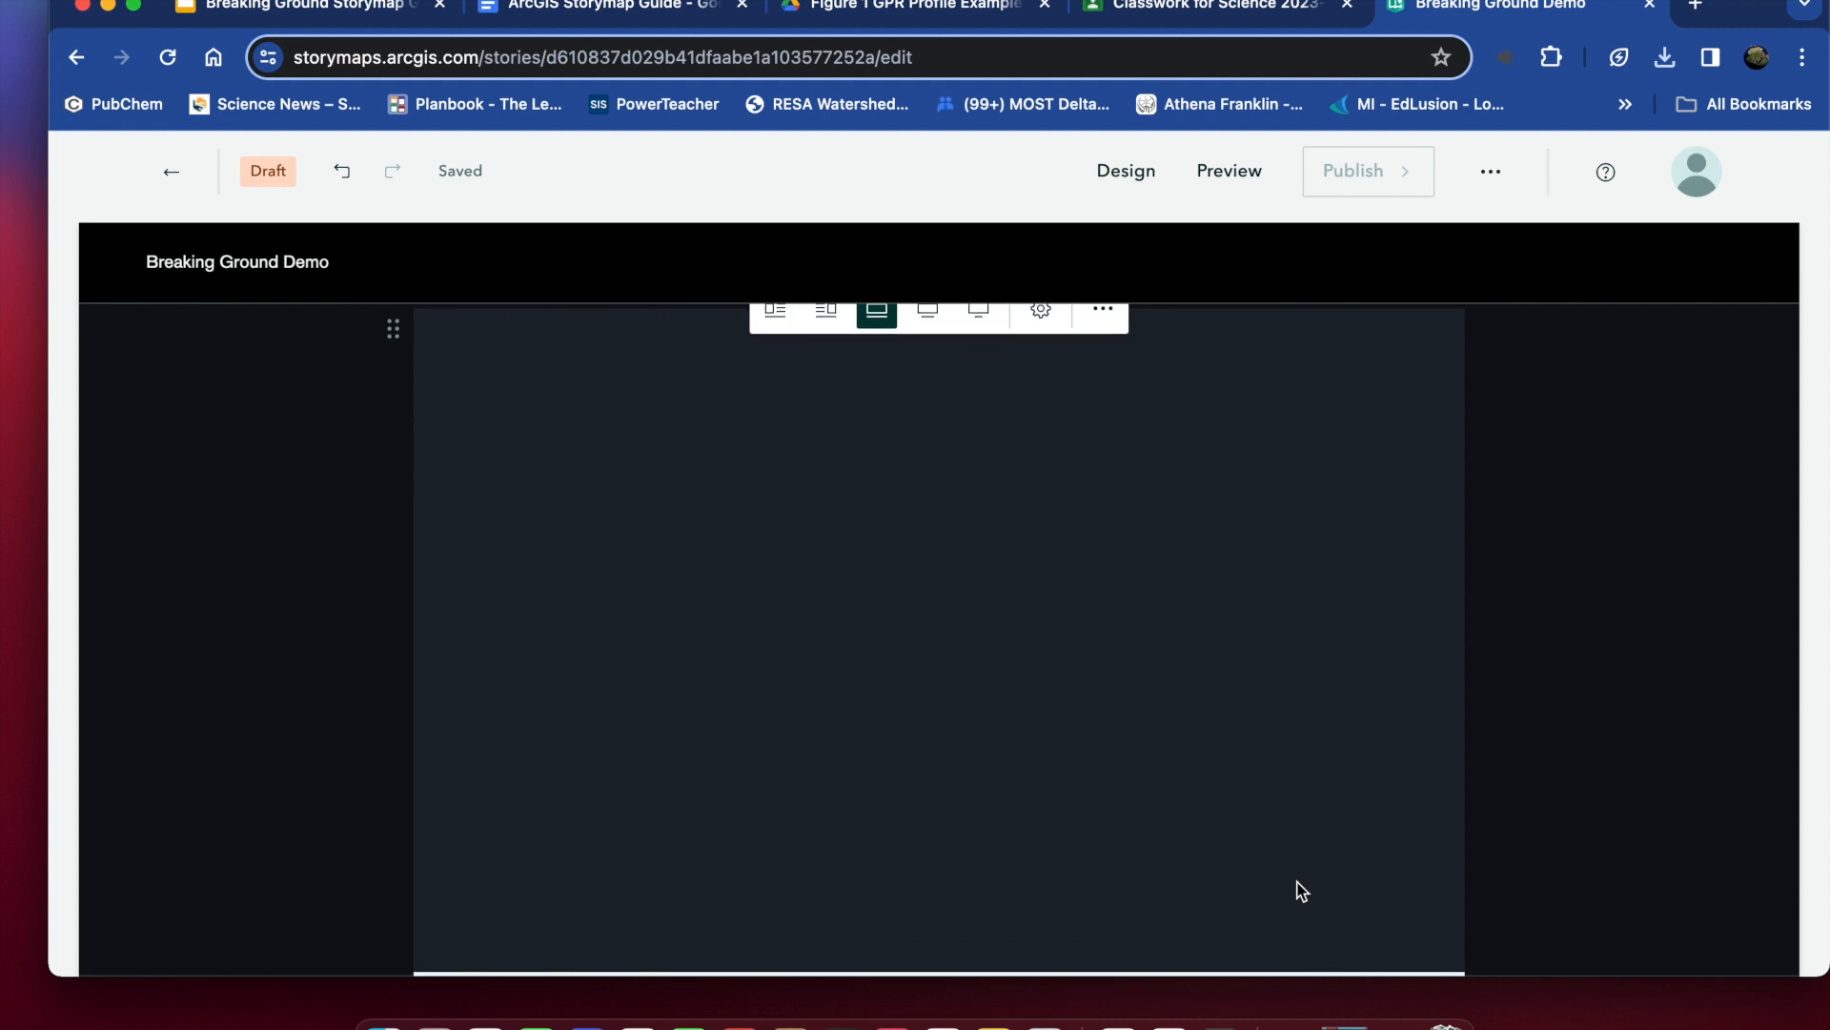
scroll(1301, 888, "down", 8)
scroll(1299, 881, "up", 2)
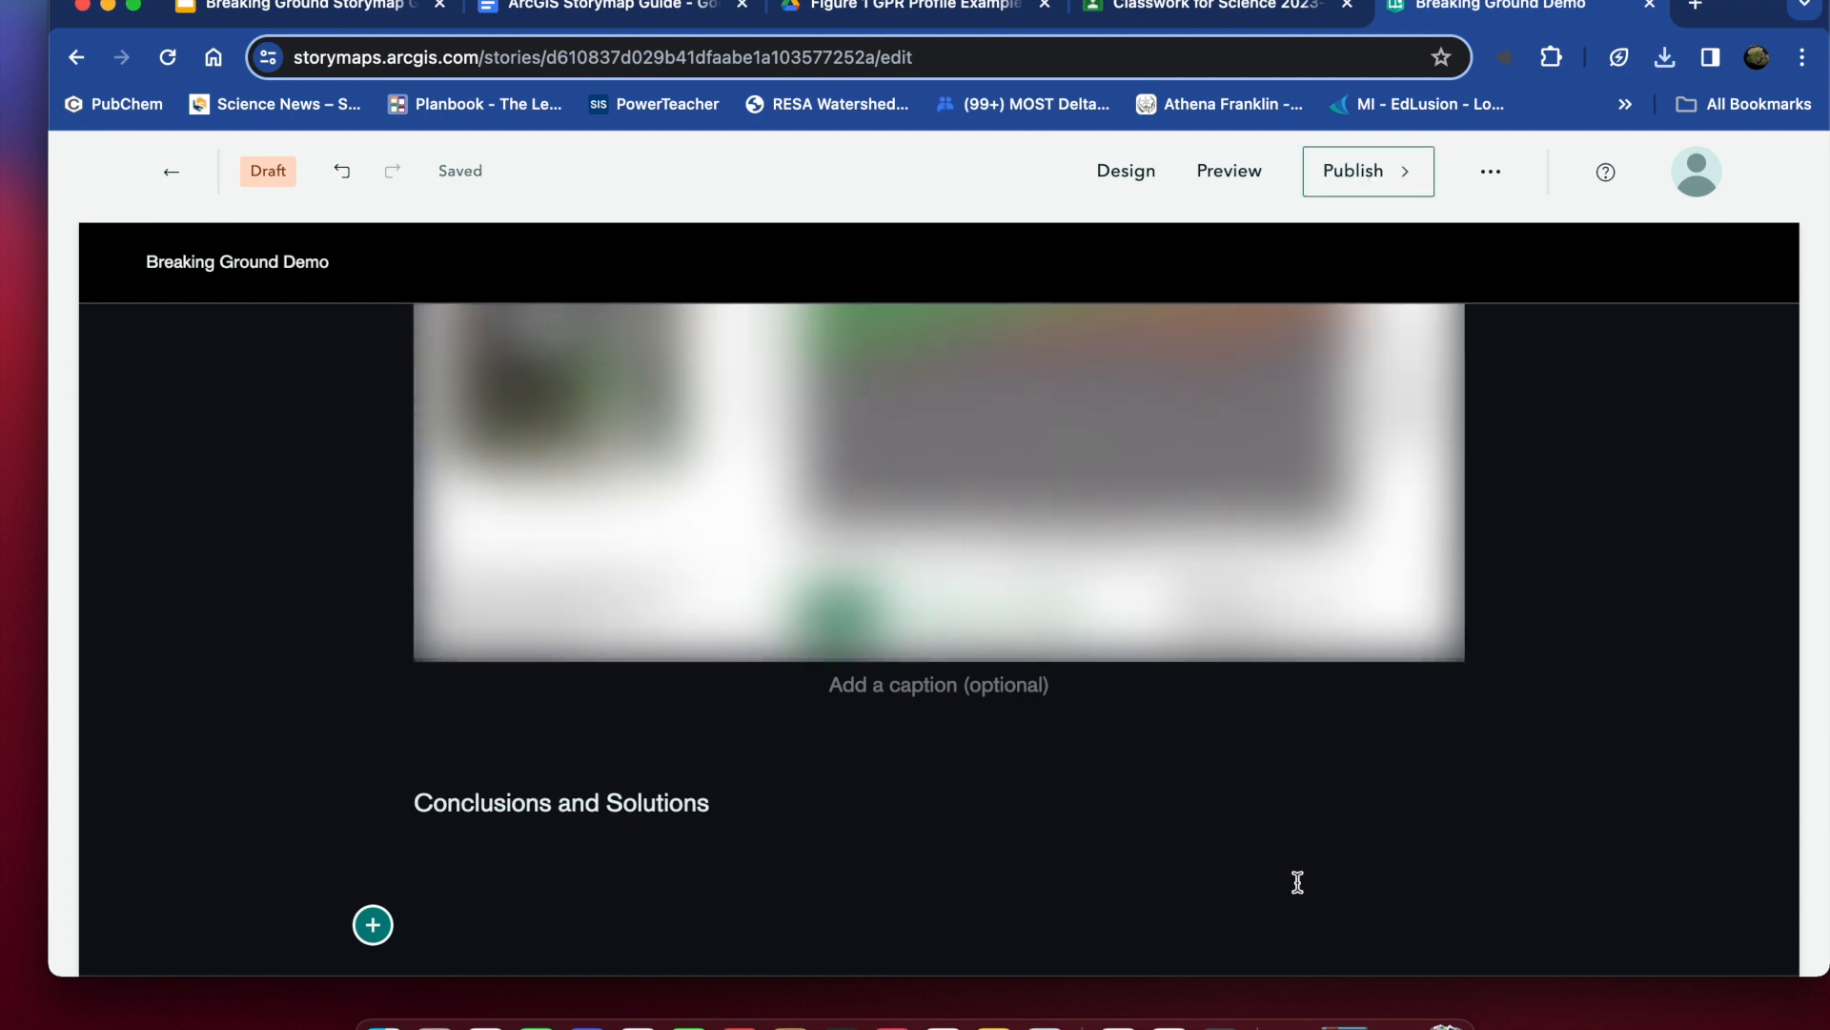
scroll(1296, 886, "up", 3)
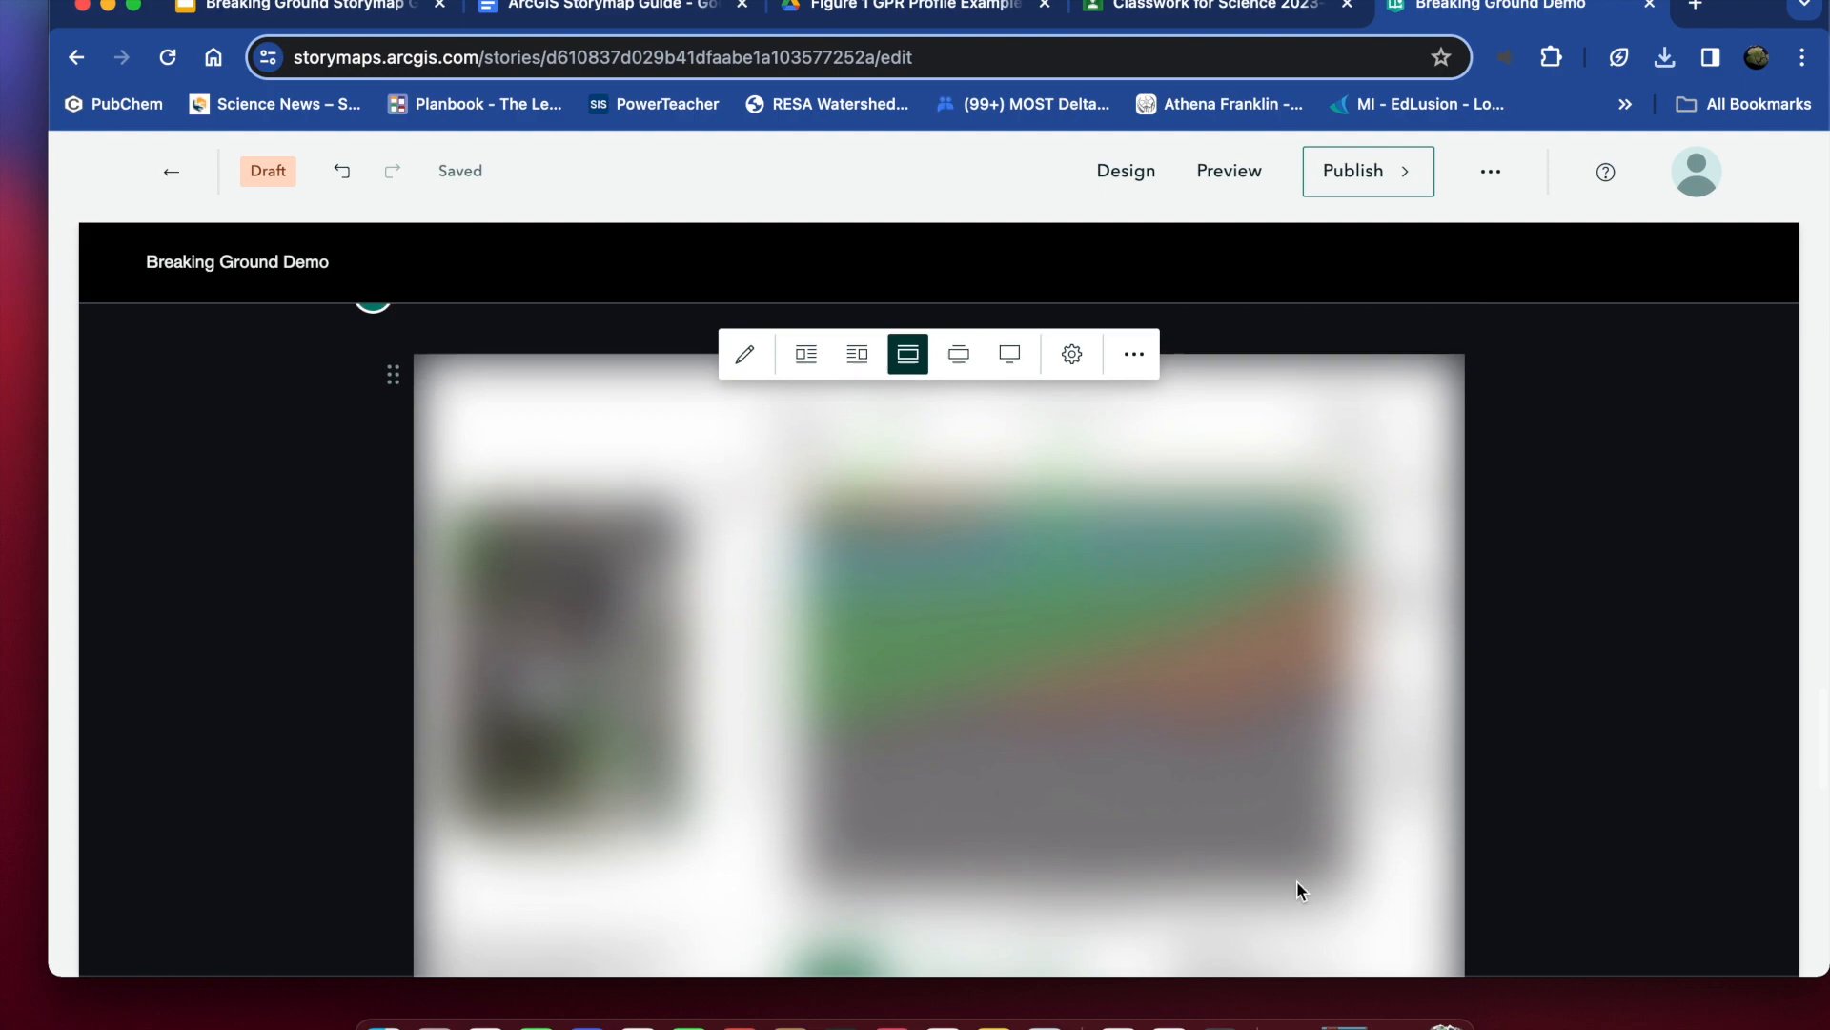
scroll(1296, 891, "down", 5)
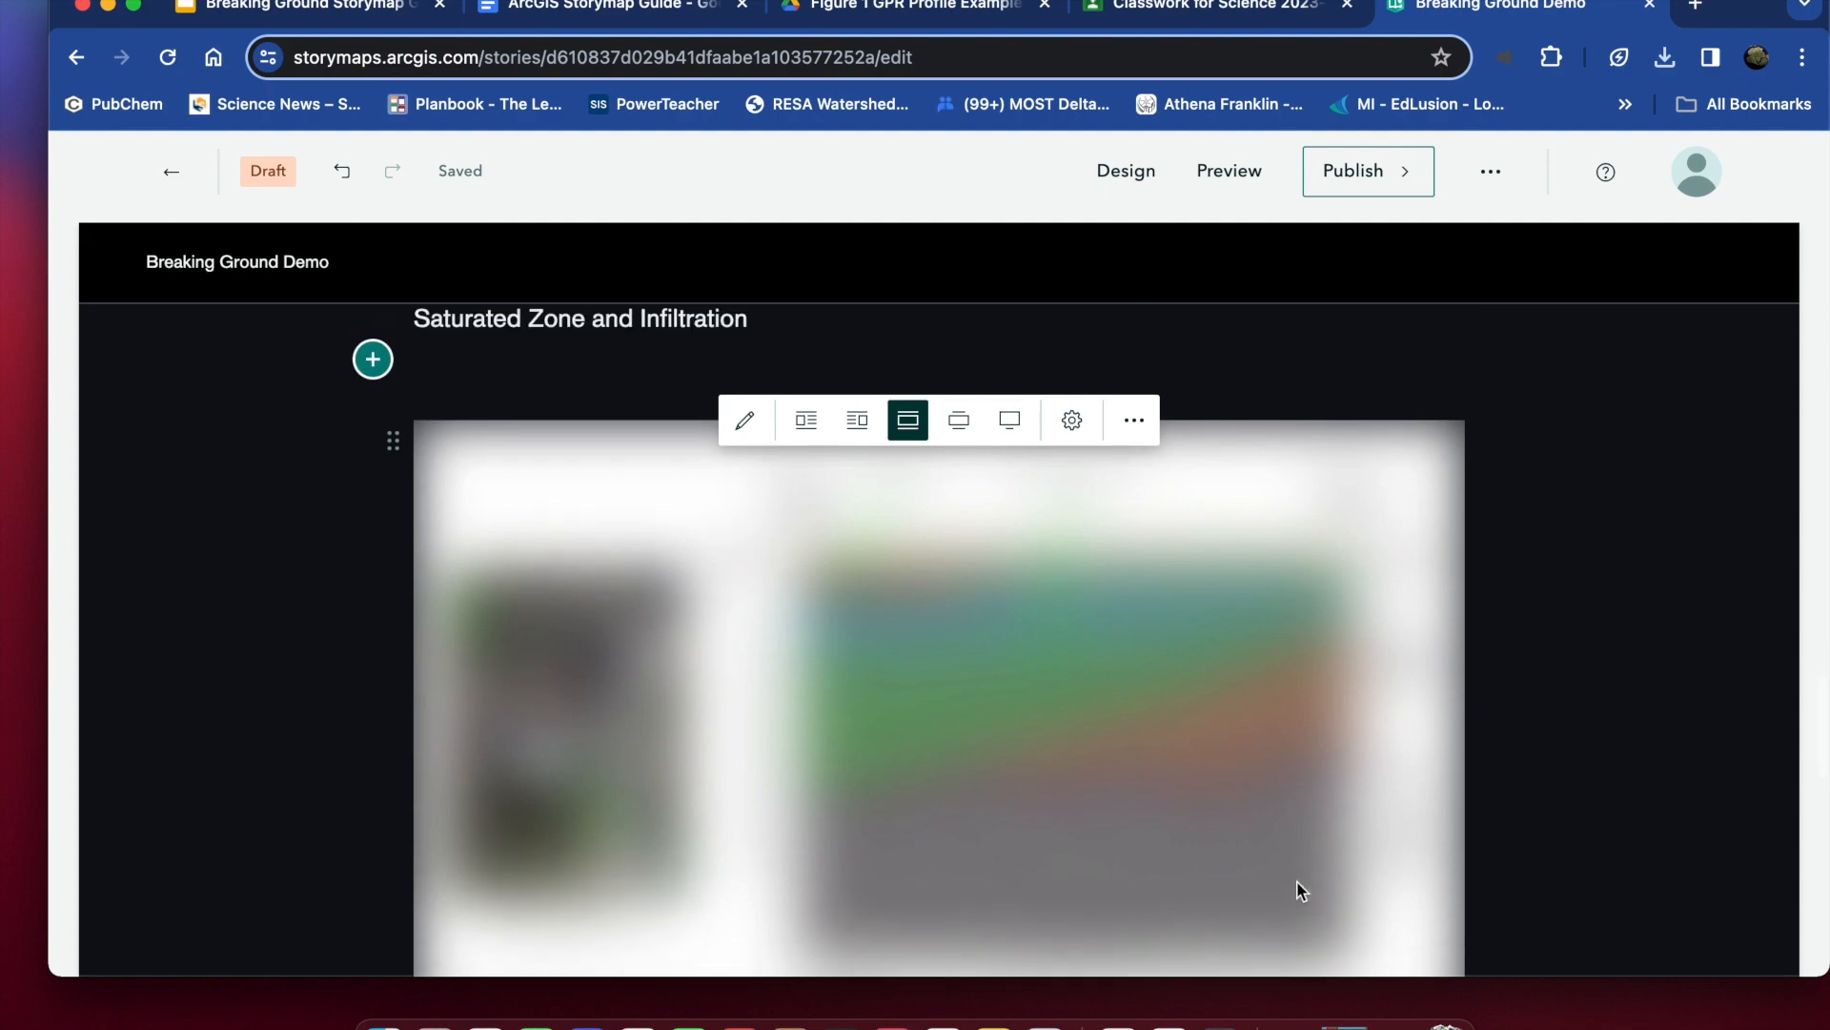
- Check the GPR profile image and its caption above Conclusions and Solutions, and close the browser page of the Figure 1 GPR profile
scroll(1297, 882, "up", 2)
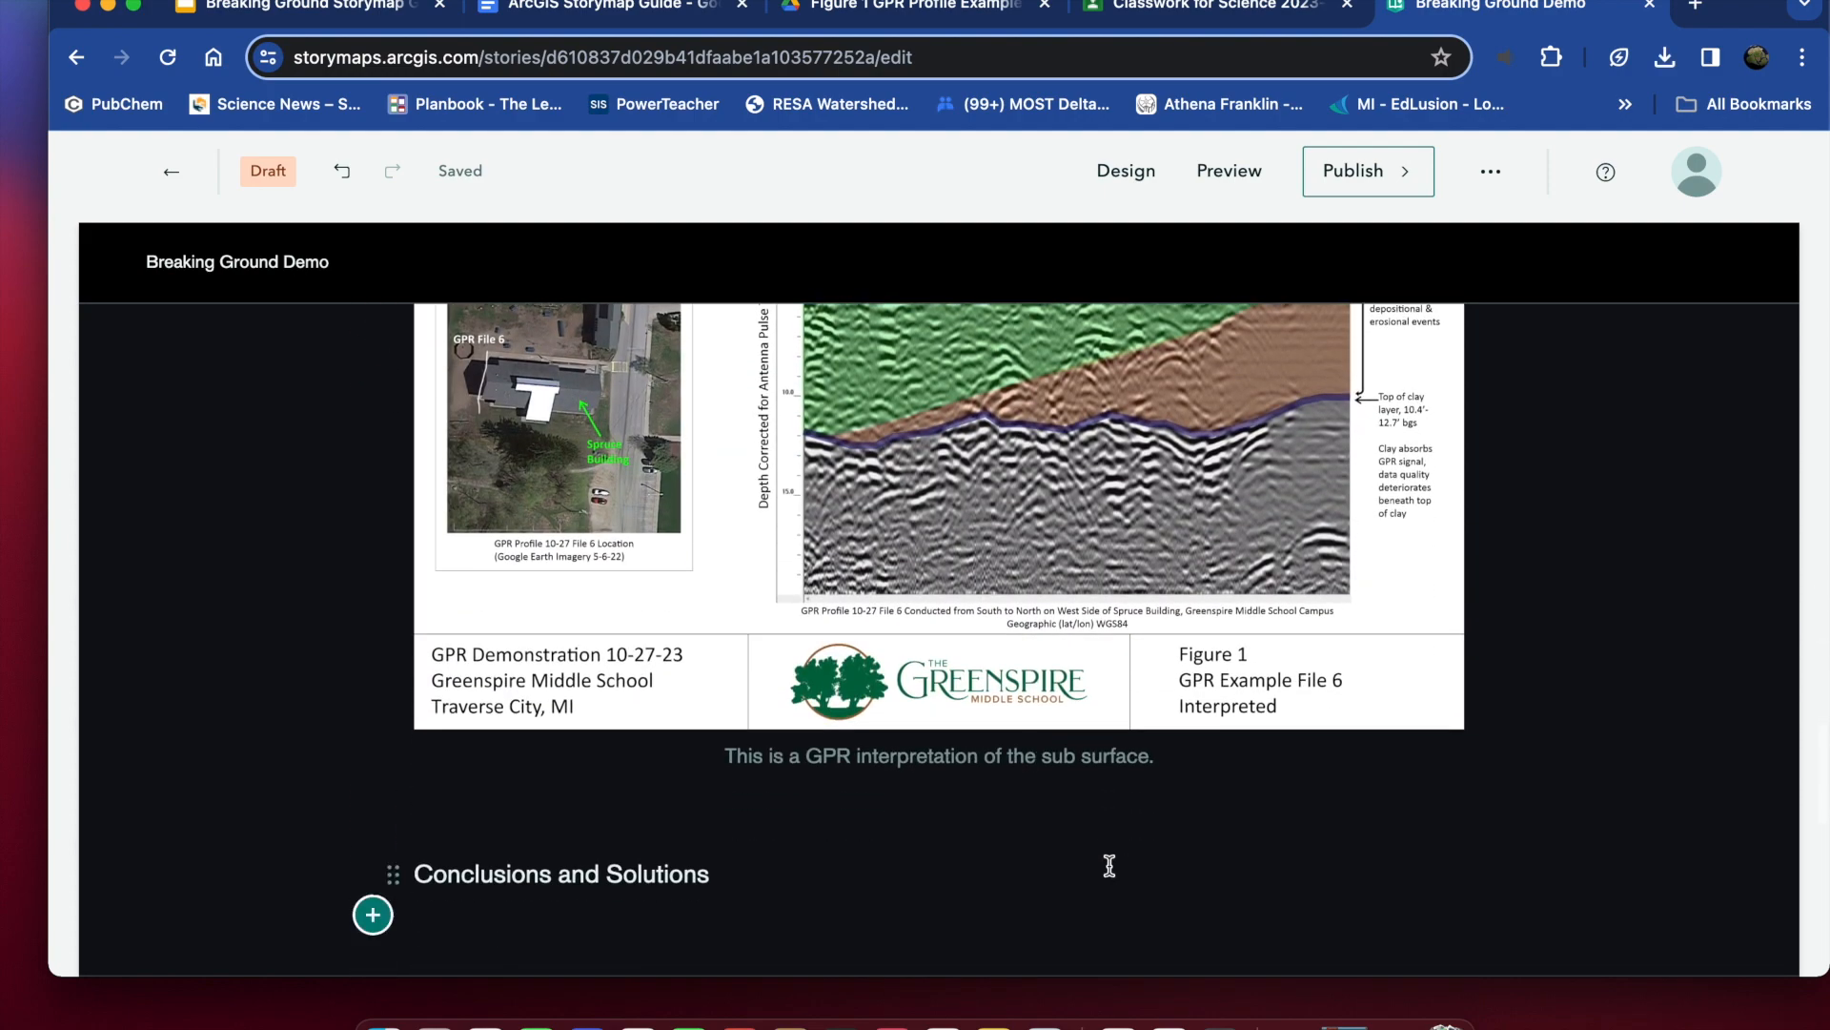
scroll(1109, 867, "up", 2)
scroll(1109, 870, "down", 5)
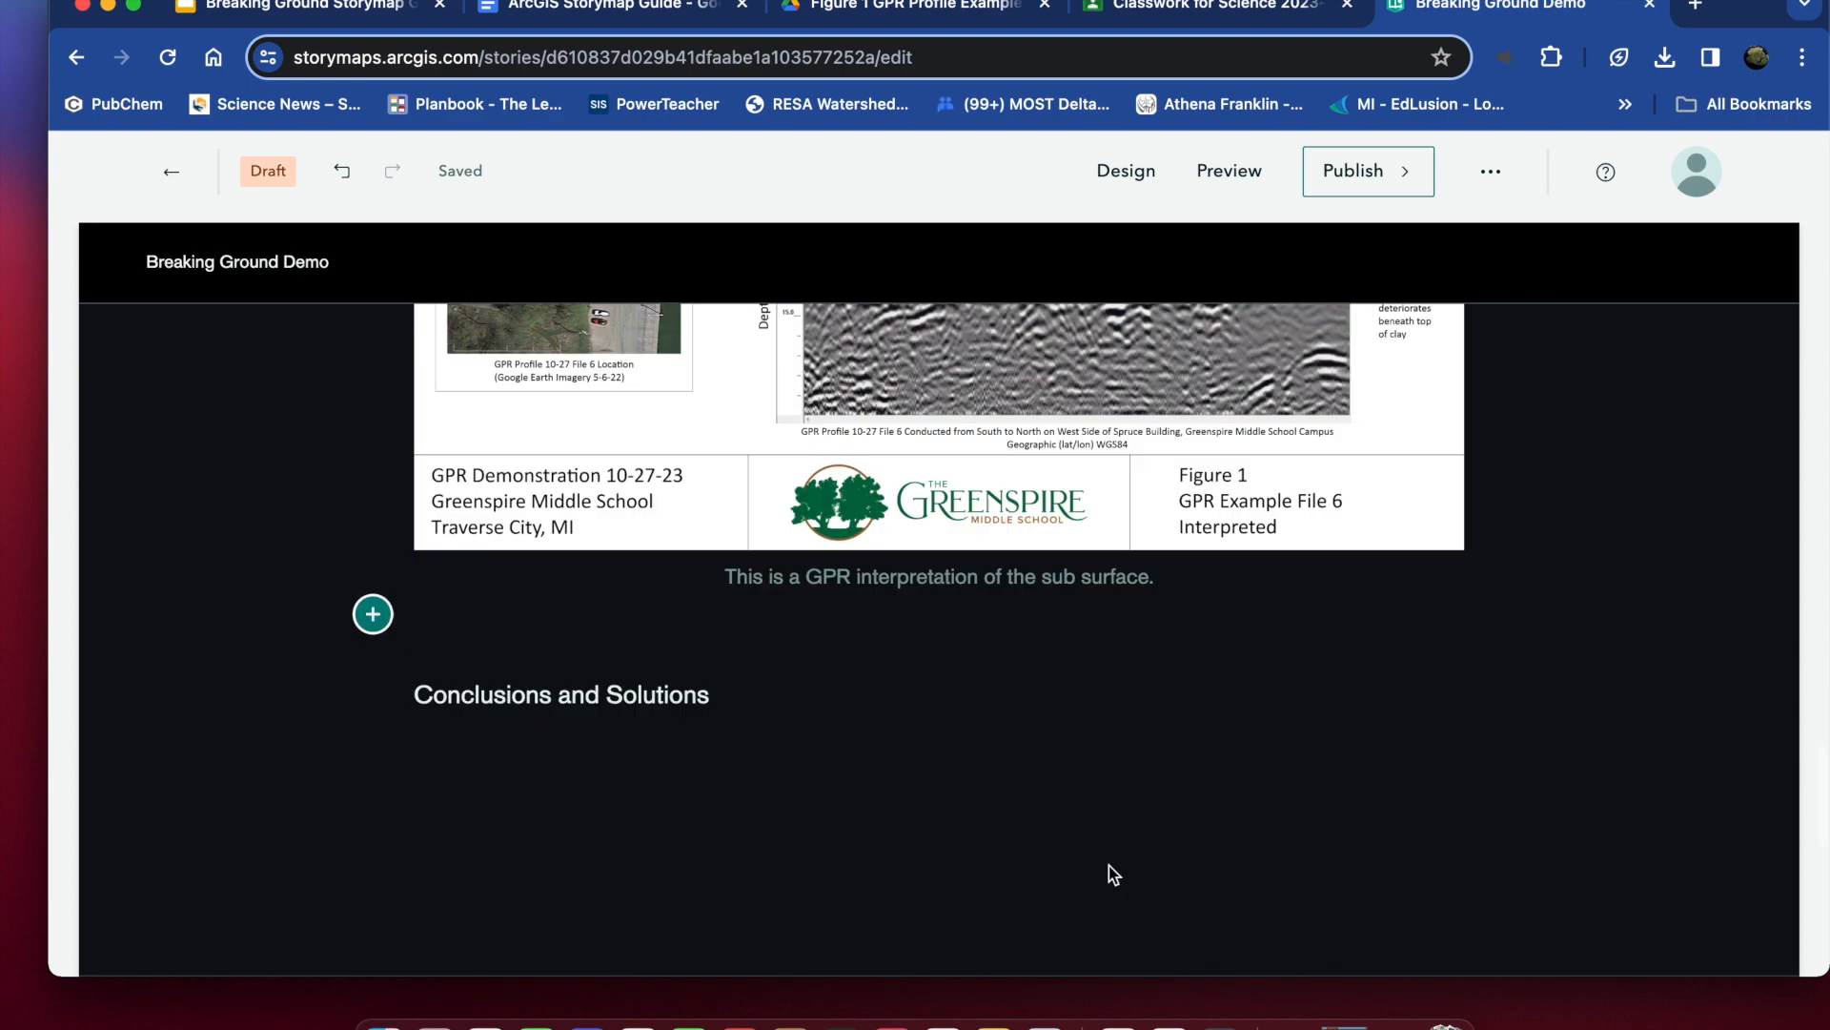
scroll(1029, 777, "up", 3)
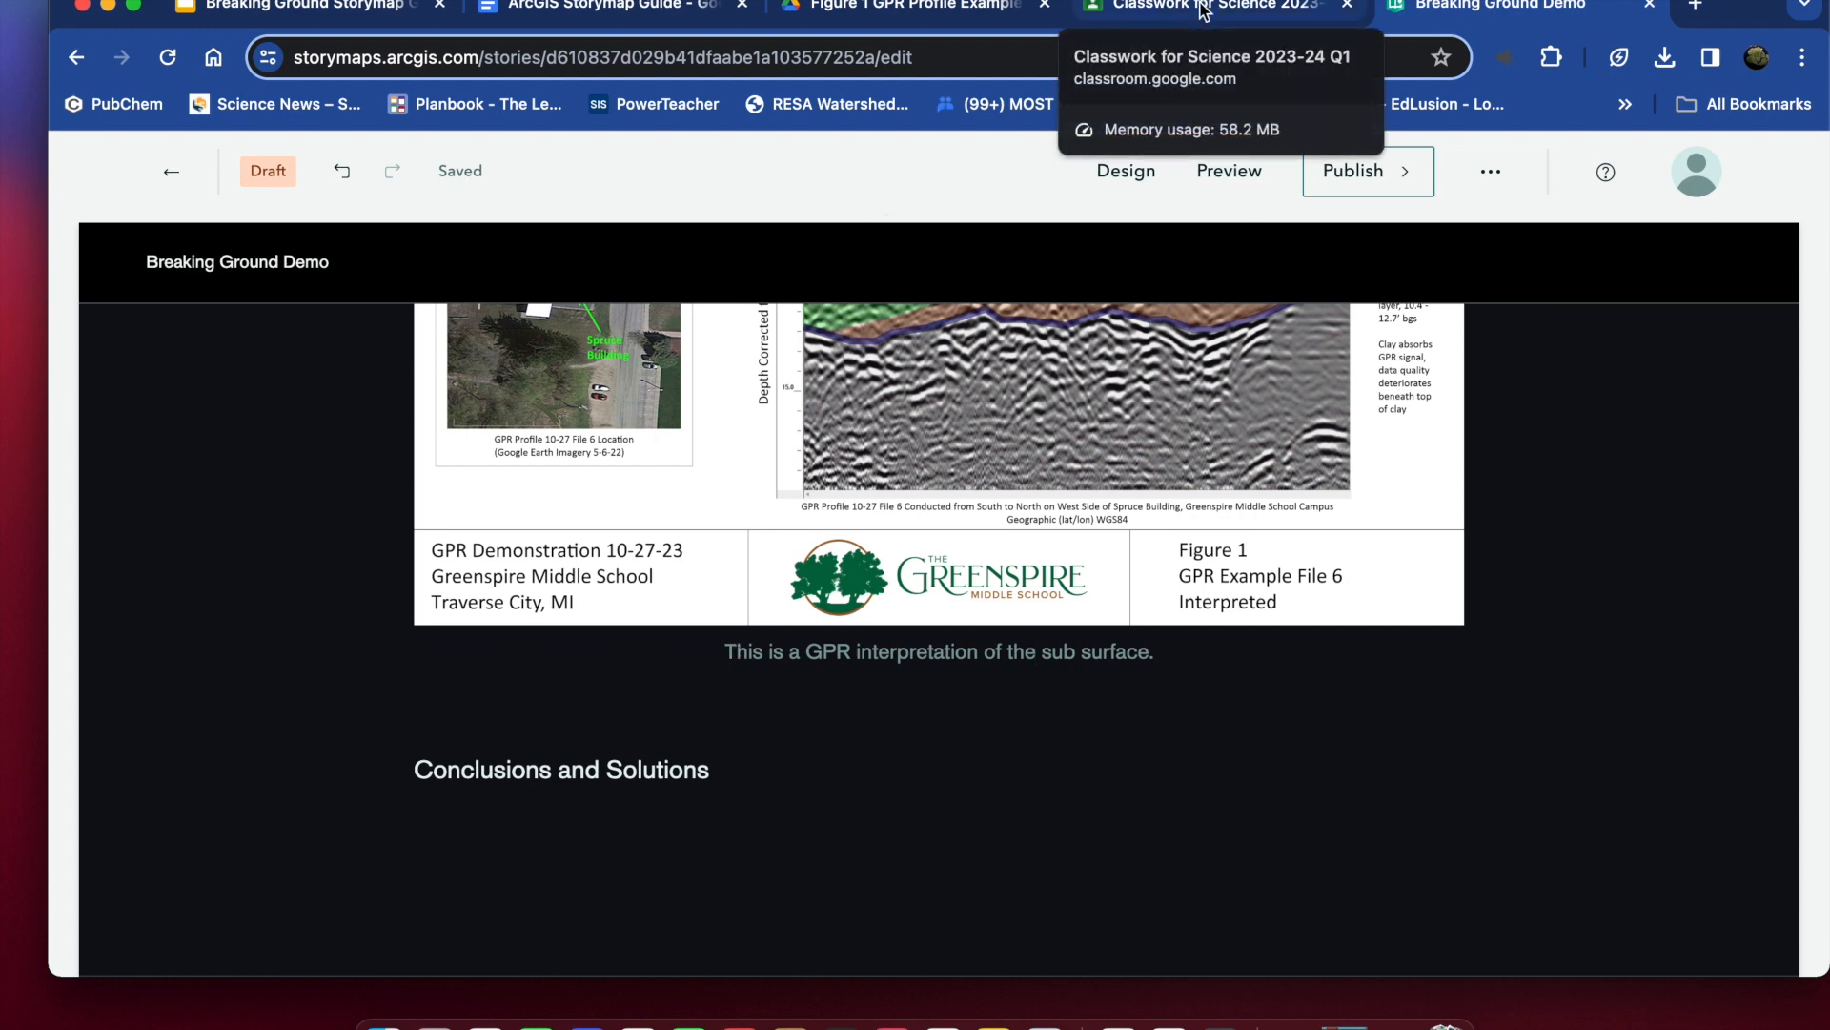
left_click(1045, 6)
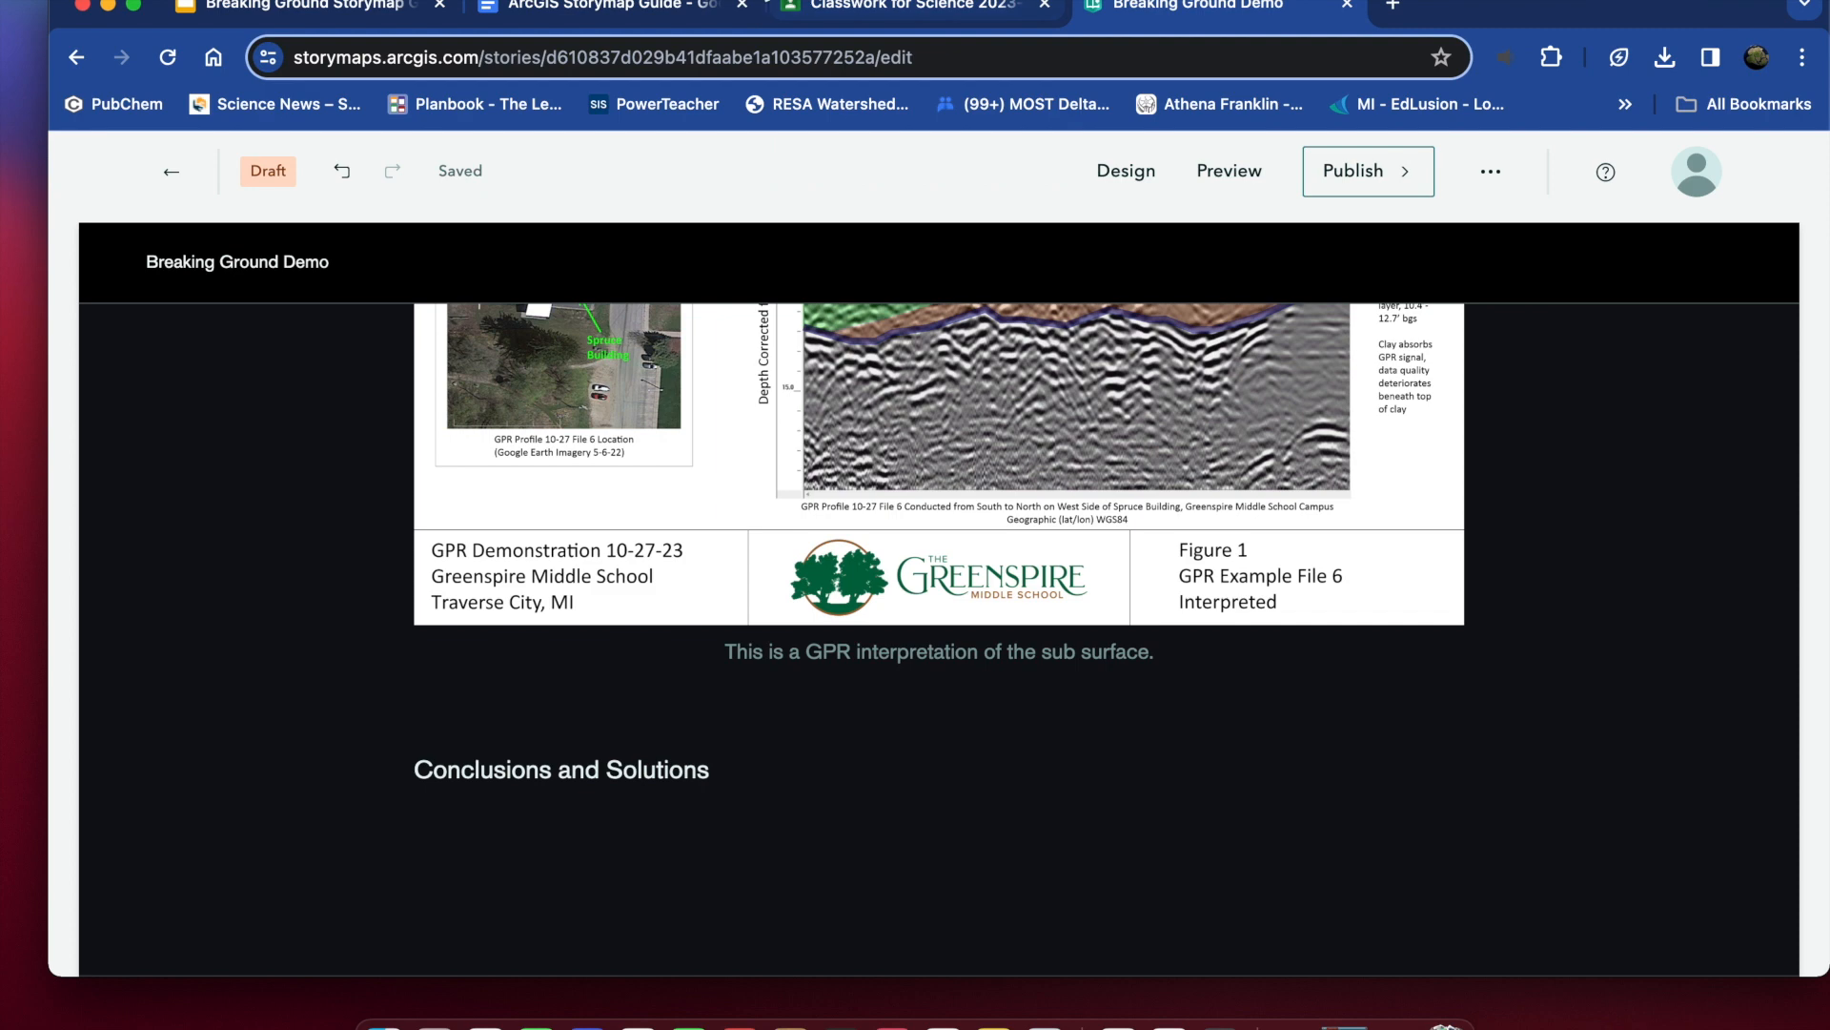
- From the ArcGIS Storymap Guide, follow the infiltration bar chart link under Saturated Zone and Infiltration Pt 2 and open the Soil Compaction Lab Data Analysis spreadsheet
left_click(666, 12)
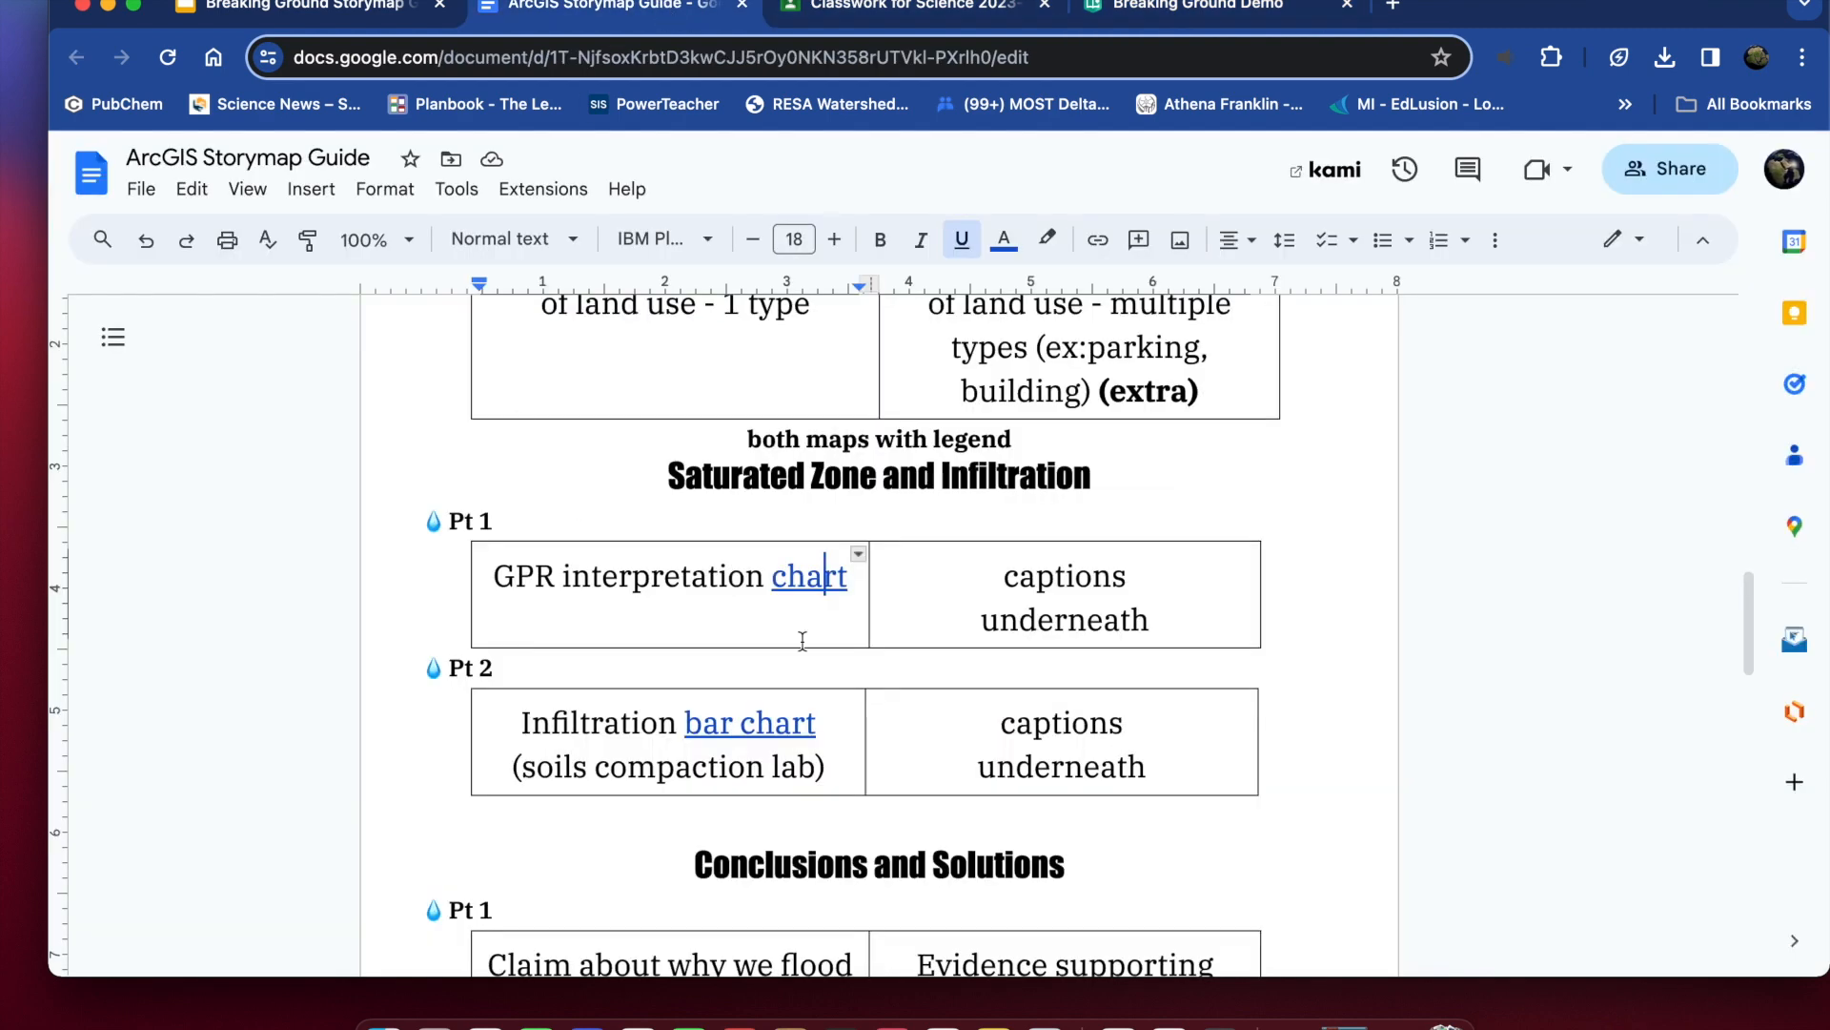
scroll(800, 637, "down", 3)
left_click(743, 570)
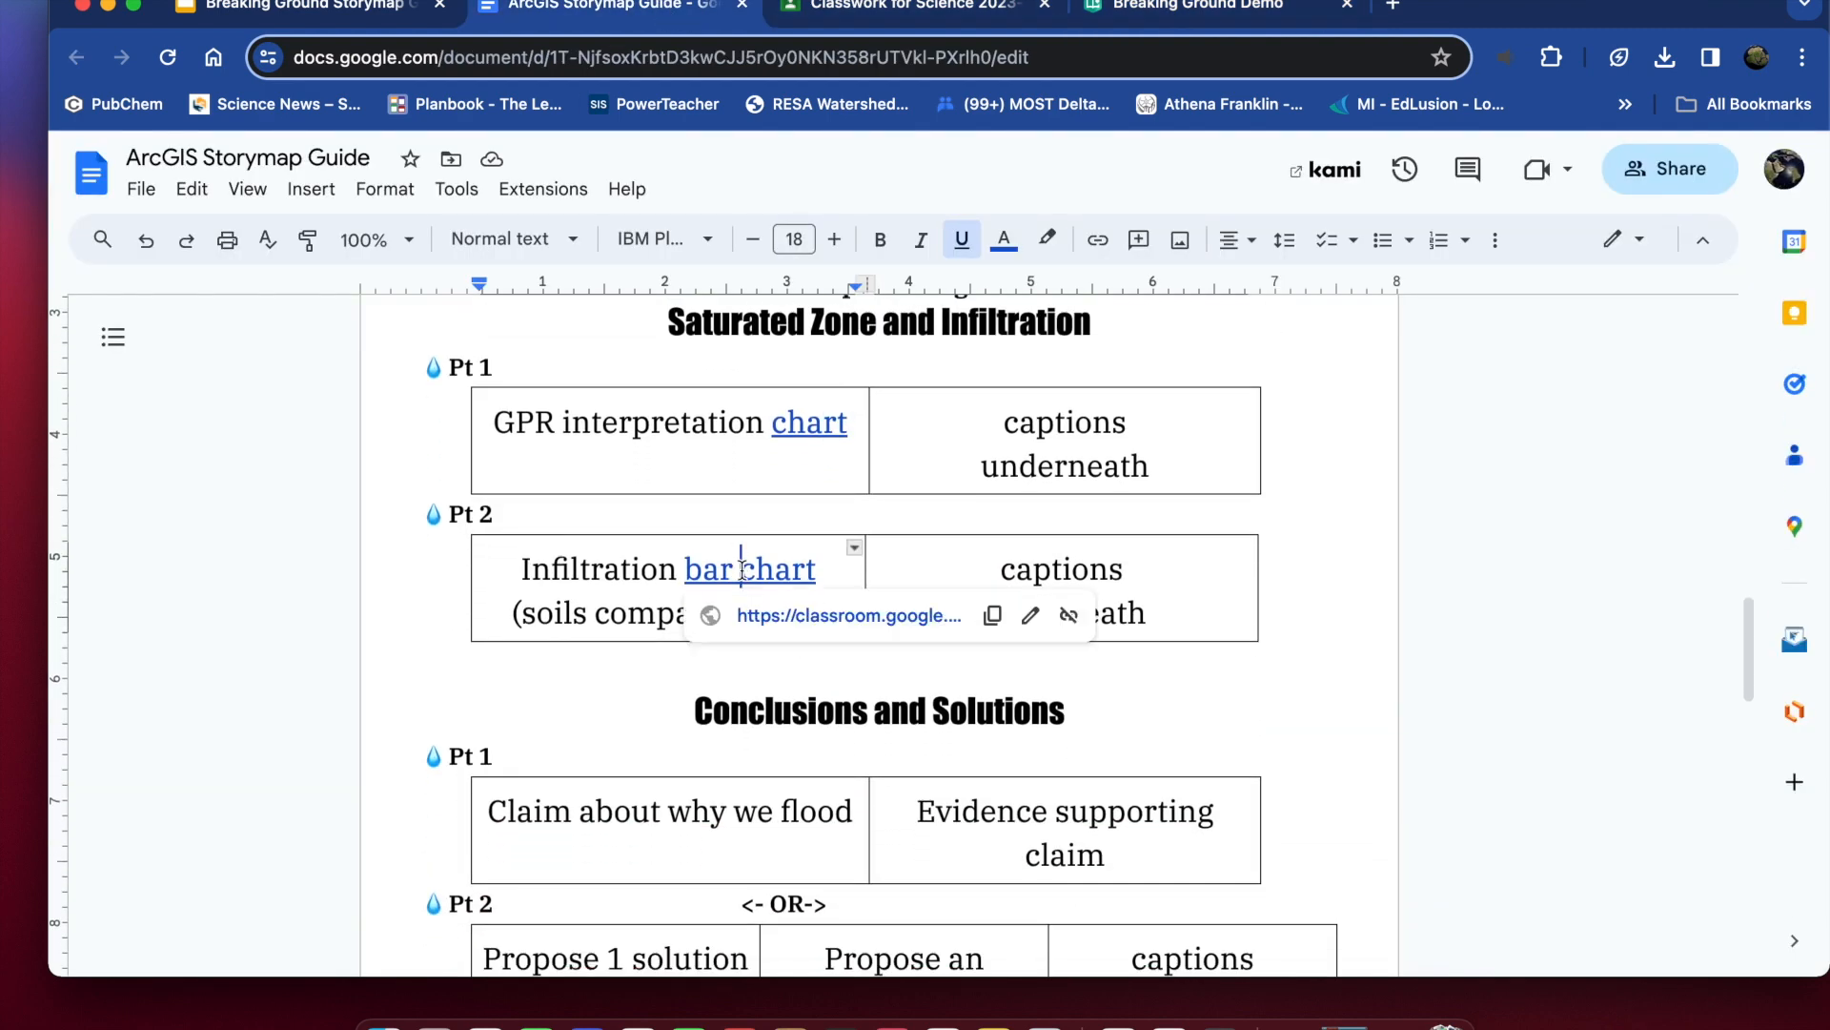
left_click(836, 613)
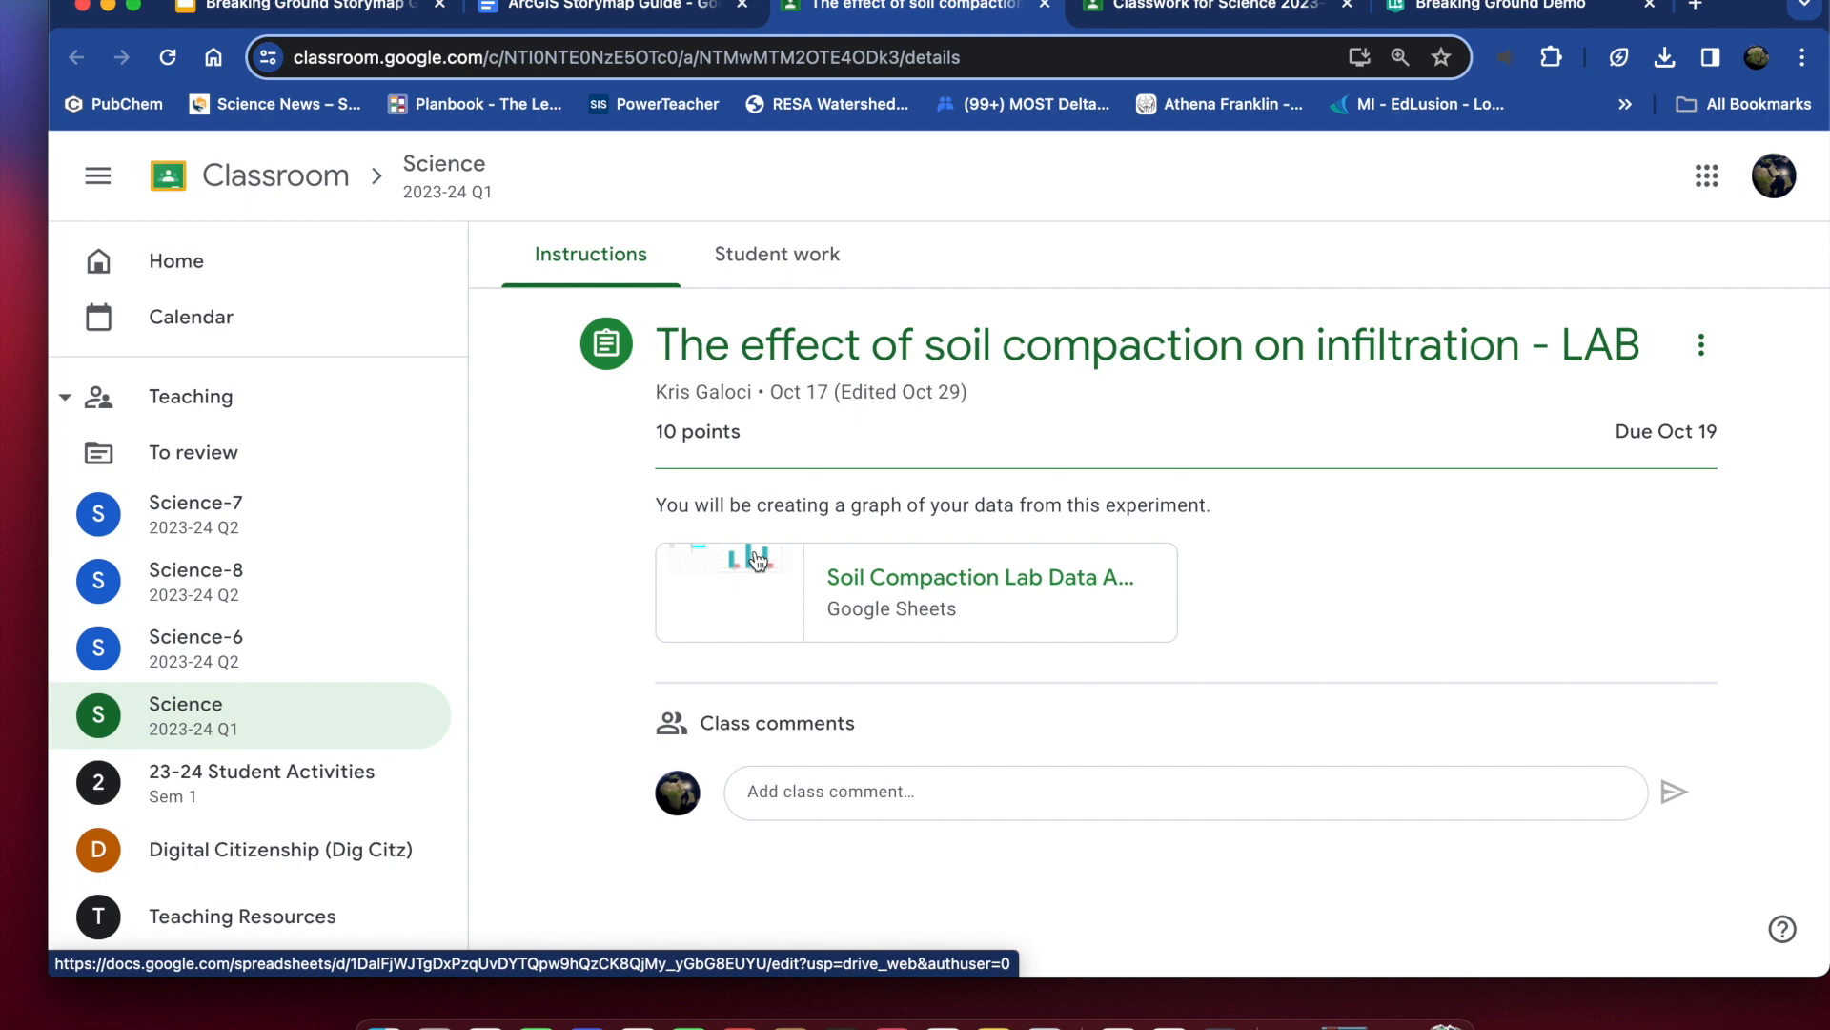
left_click(988, 572)
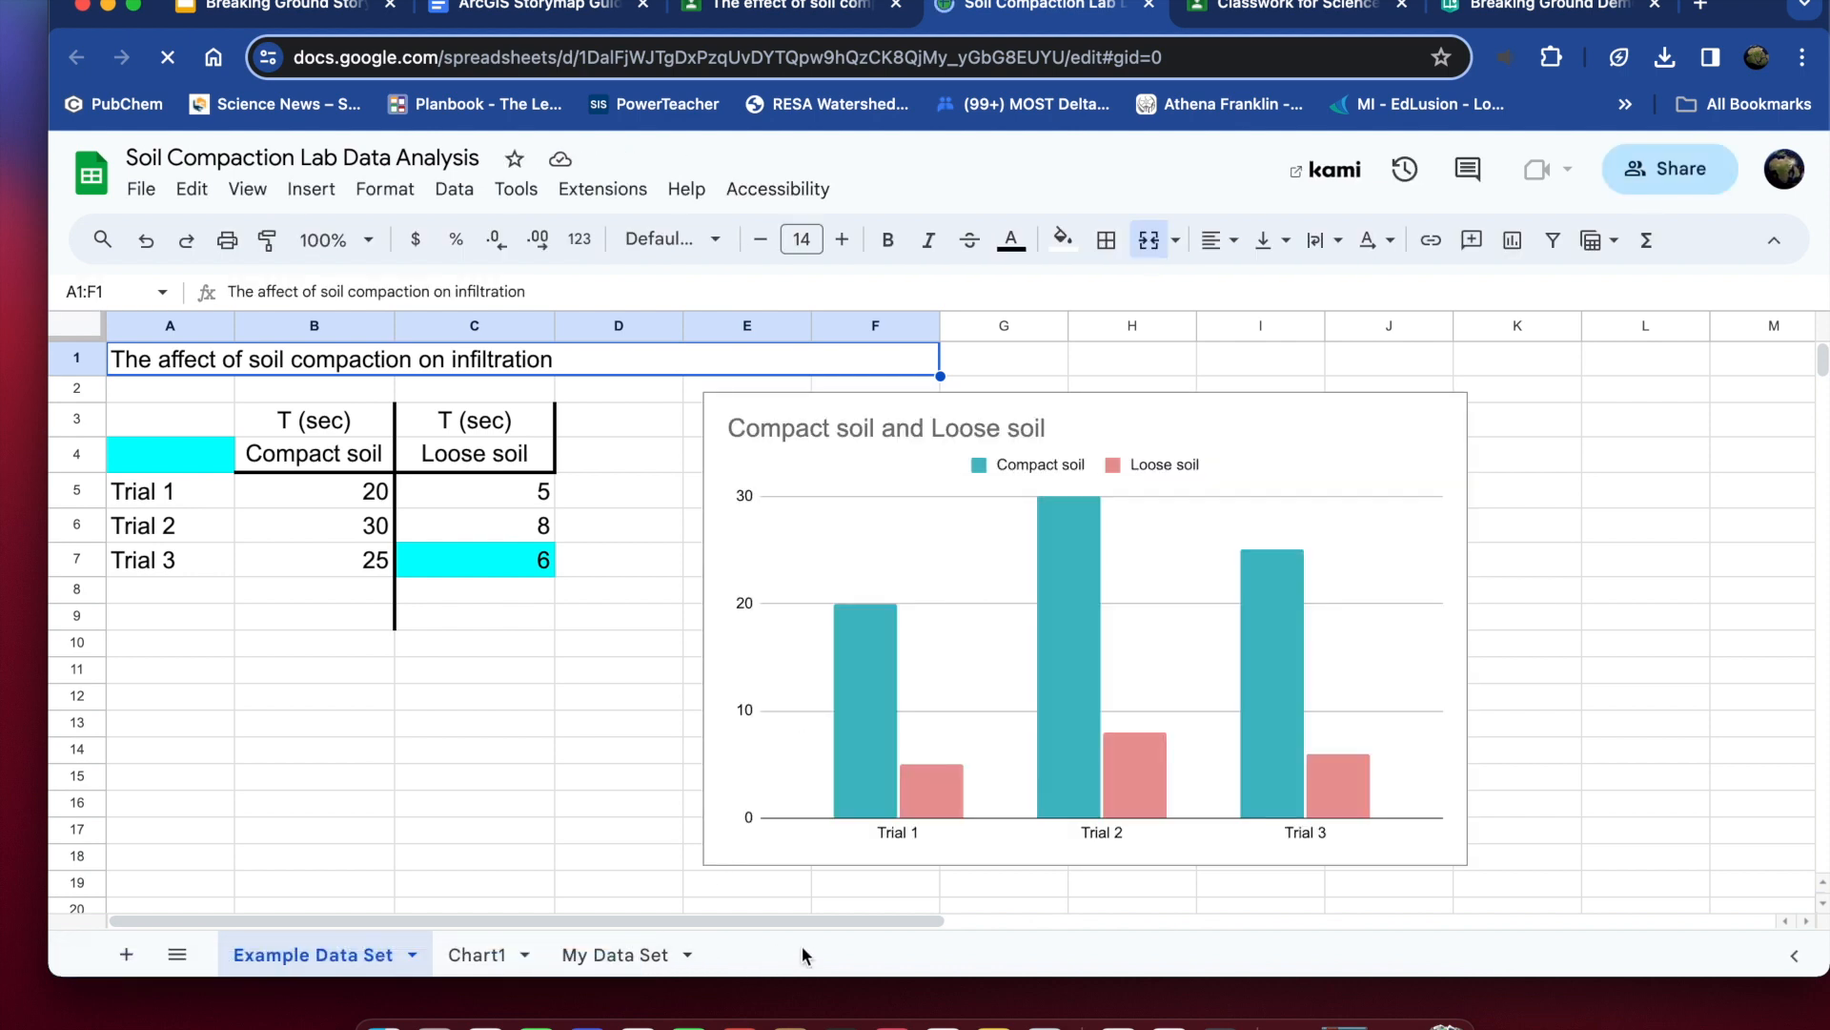
- Download the soil compaction bar chart from the Chart1 sheet as a PNG image
left_click(495, 952)
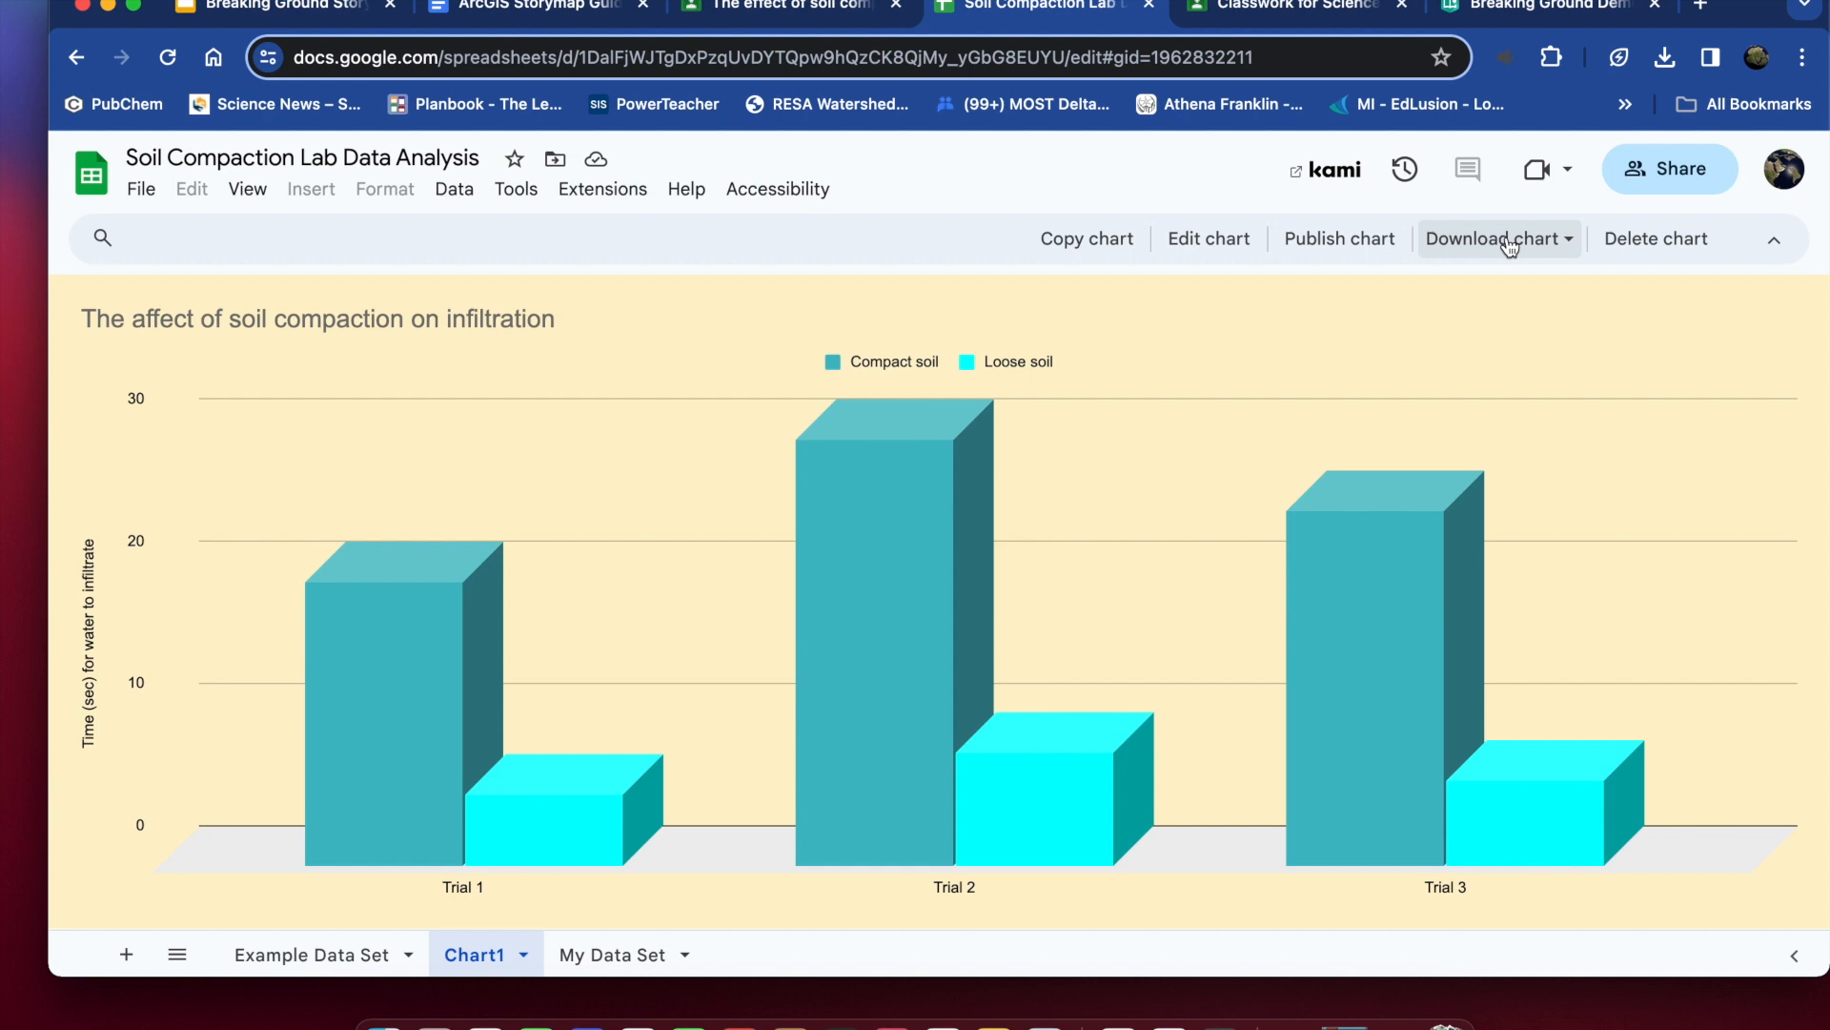
left_click(1510, 246)
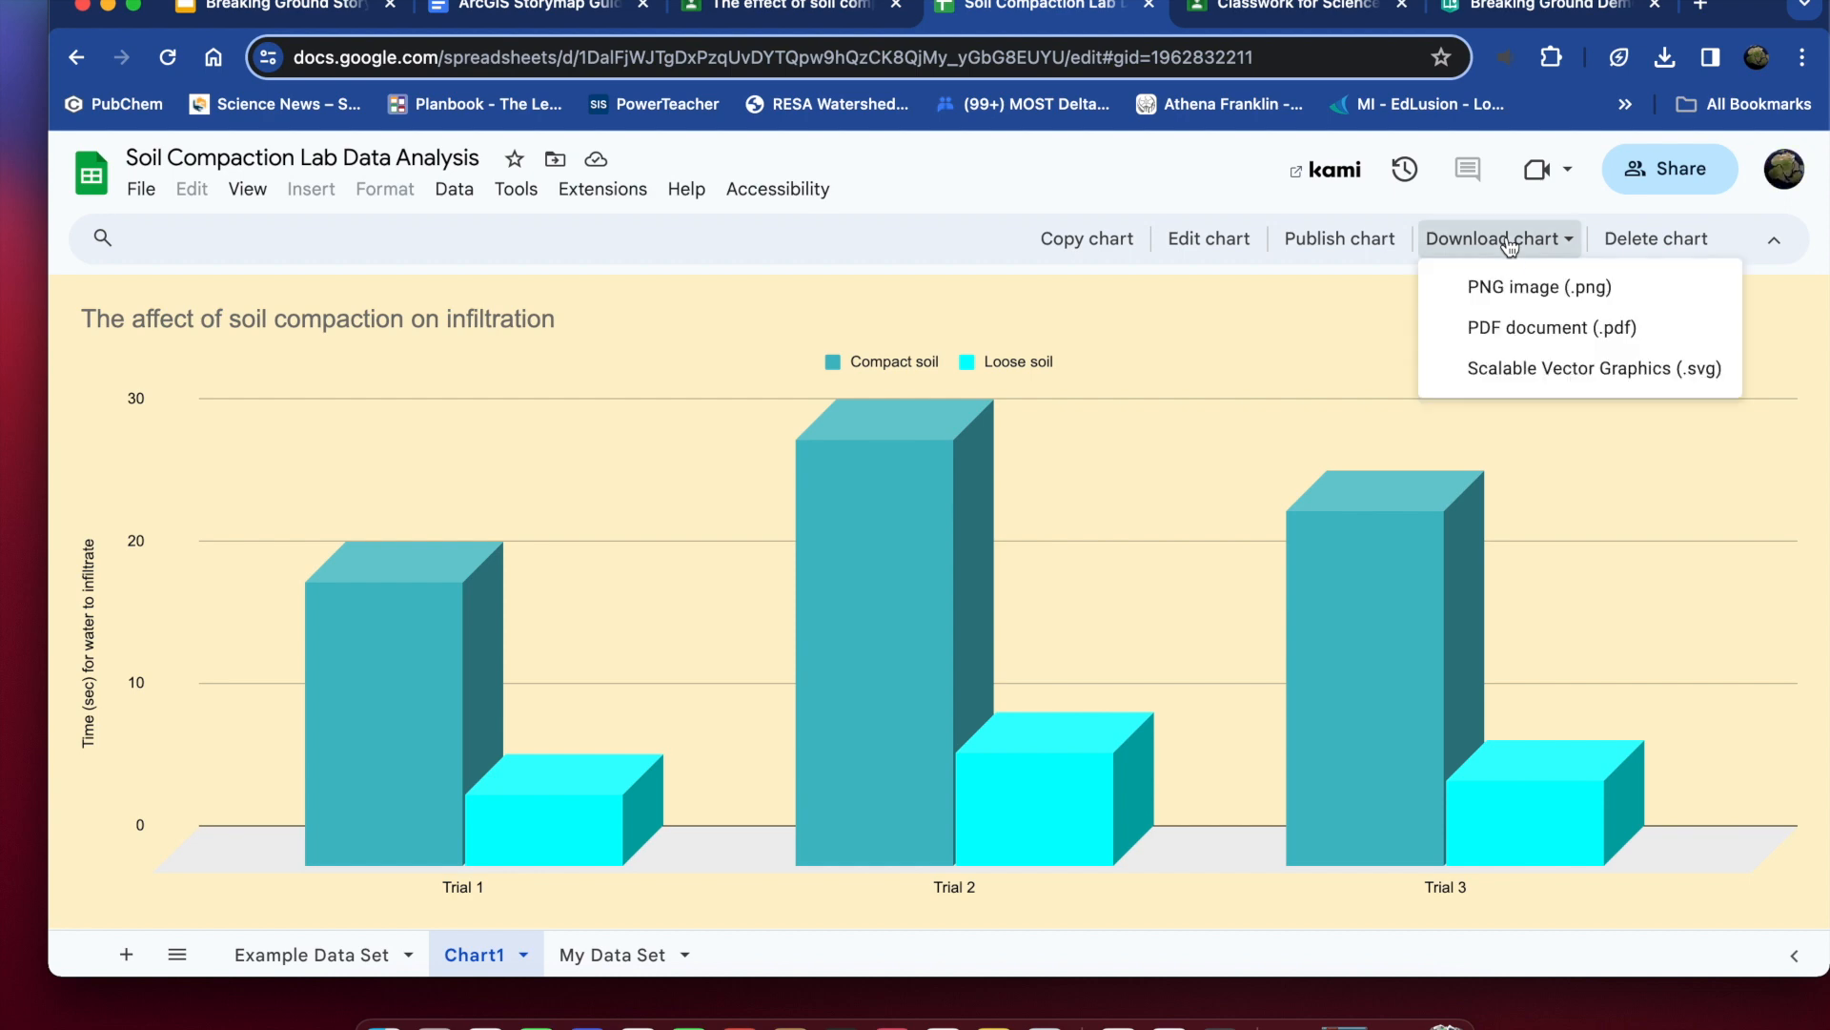
left_click(1524, 286)
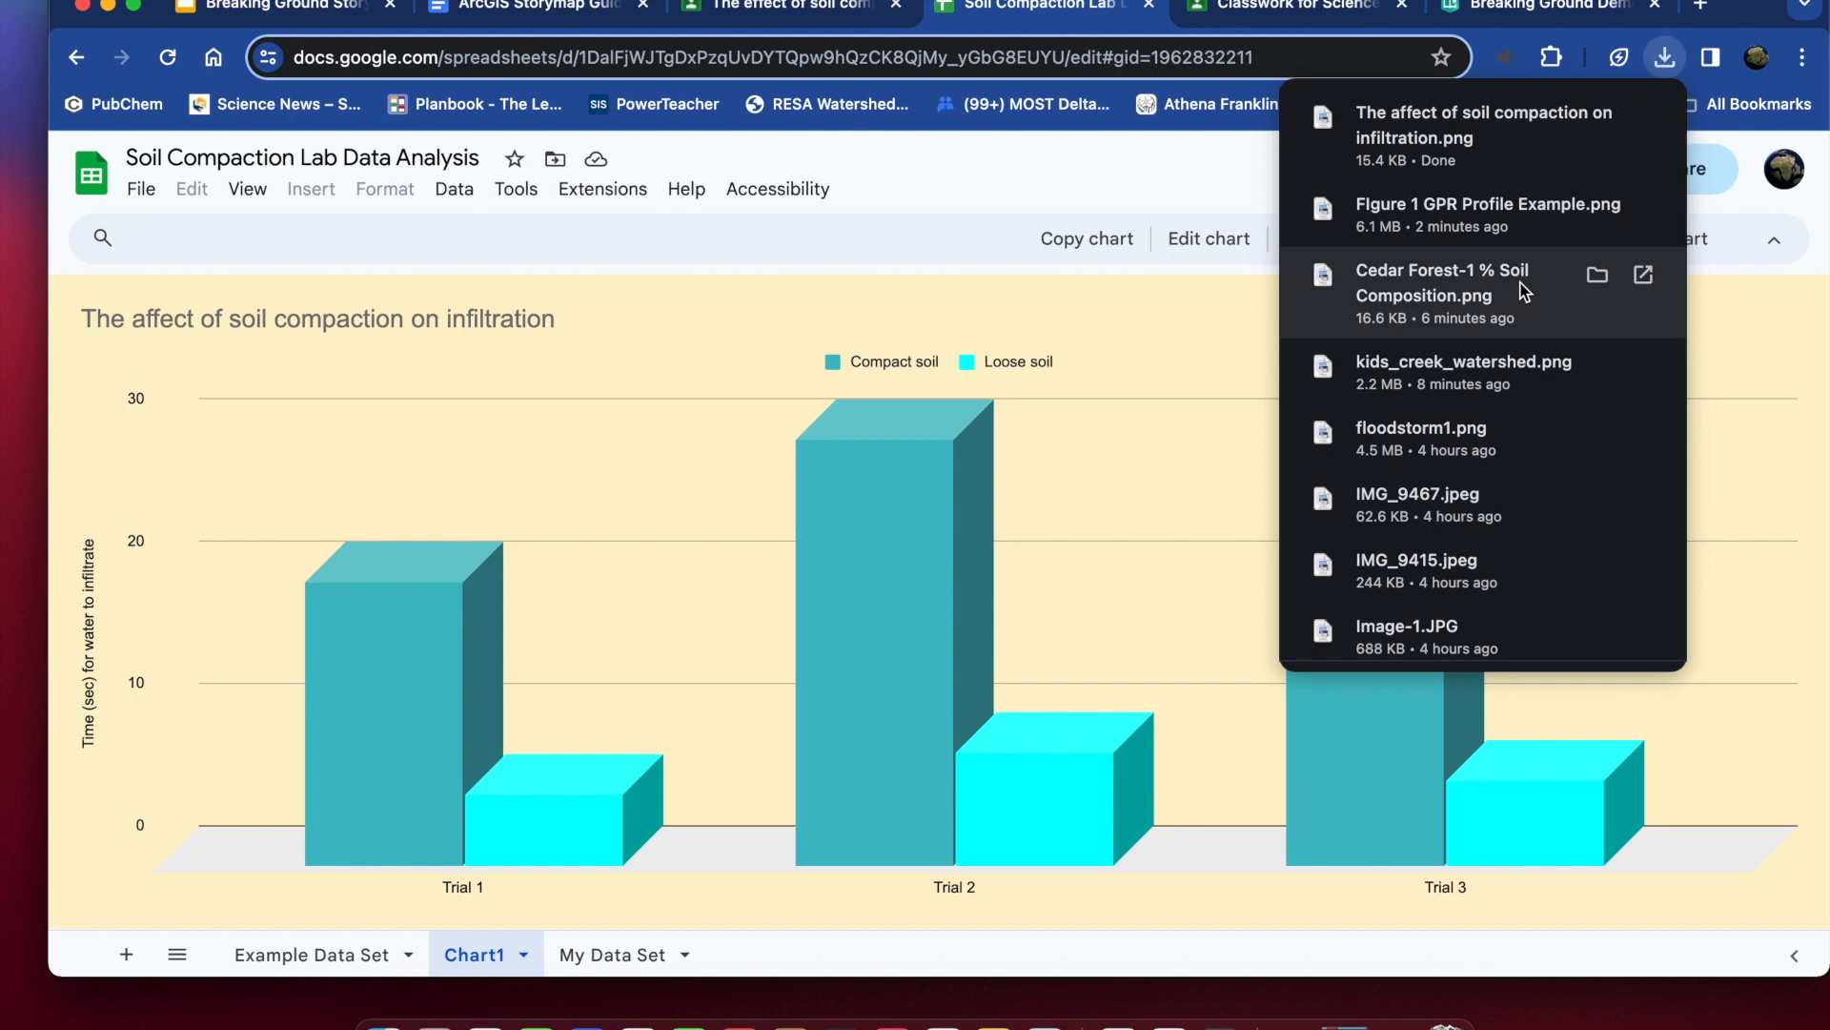
left_click(1664, 59)
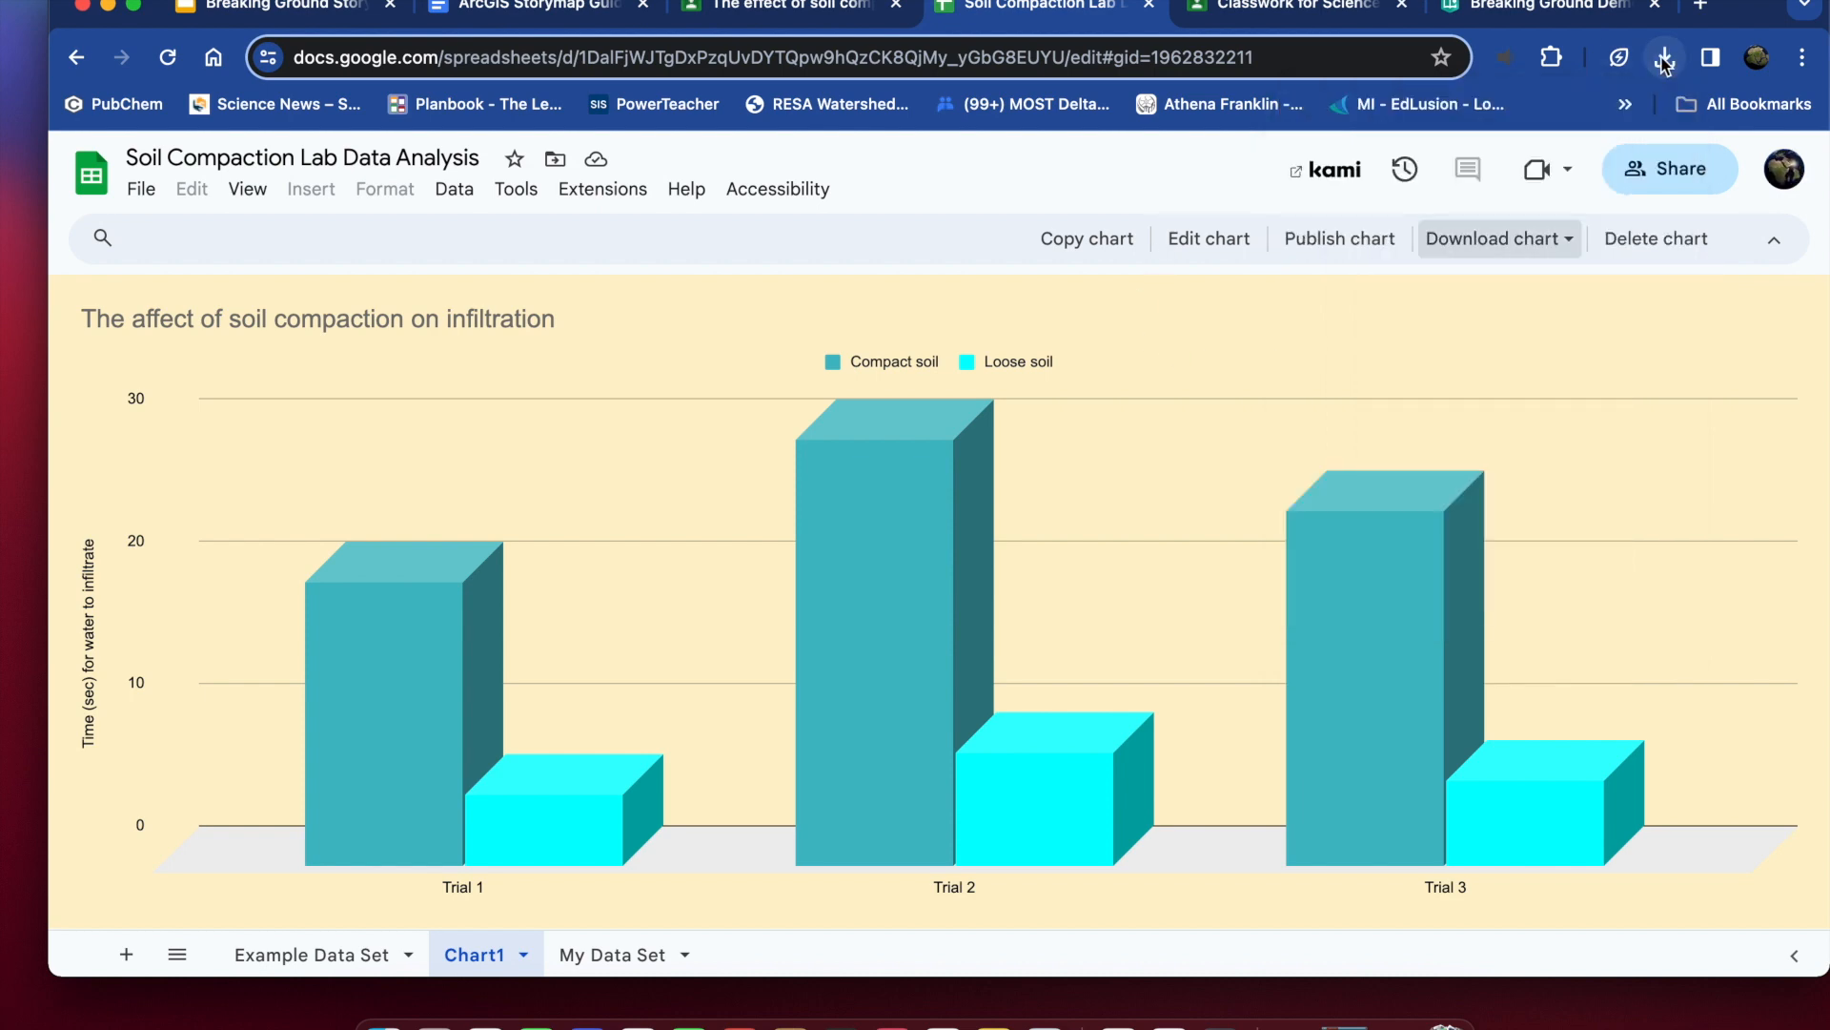
- In the Breaking Ground Demo story, upload The affect of soil compaction on infiltration.png as an image between the GPR profile and the Conclusions and Solutions heading
left_click(1513, 8)
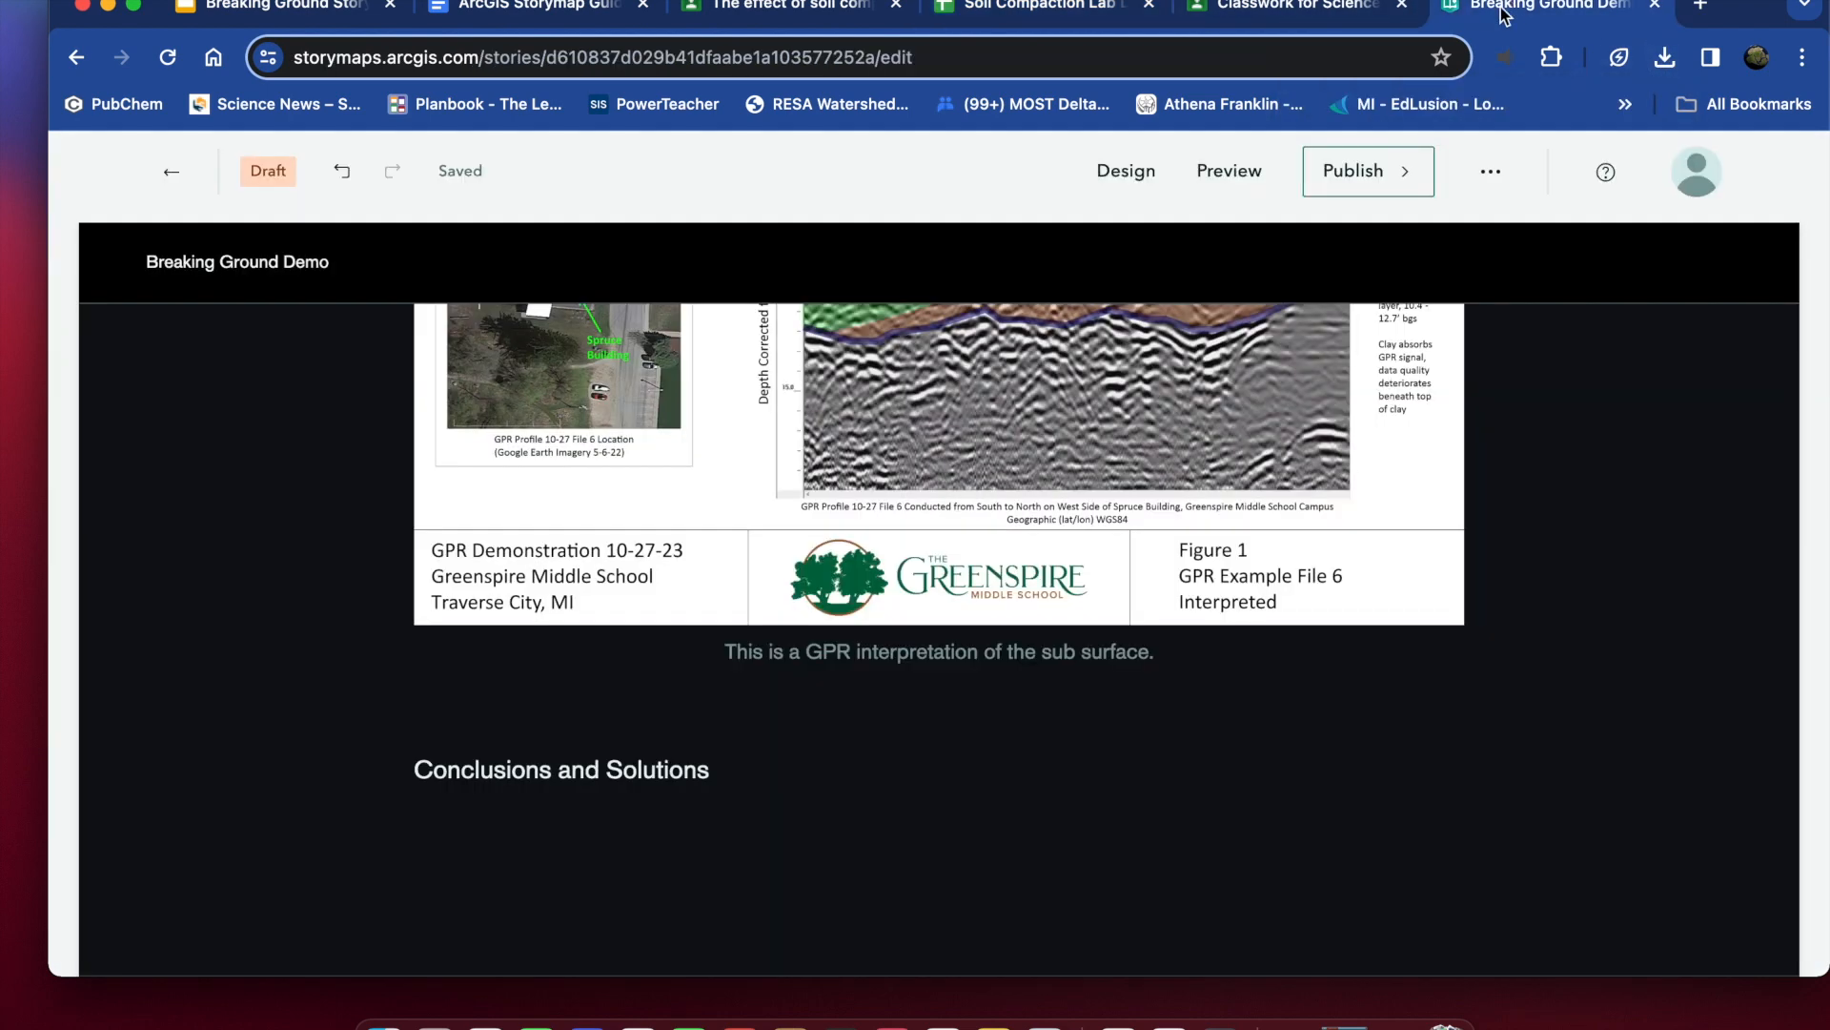
left_click(372, 687)
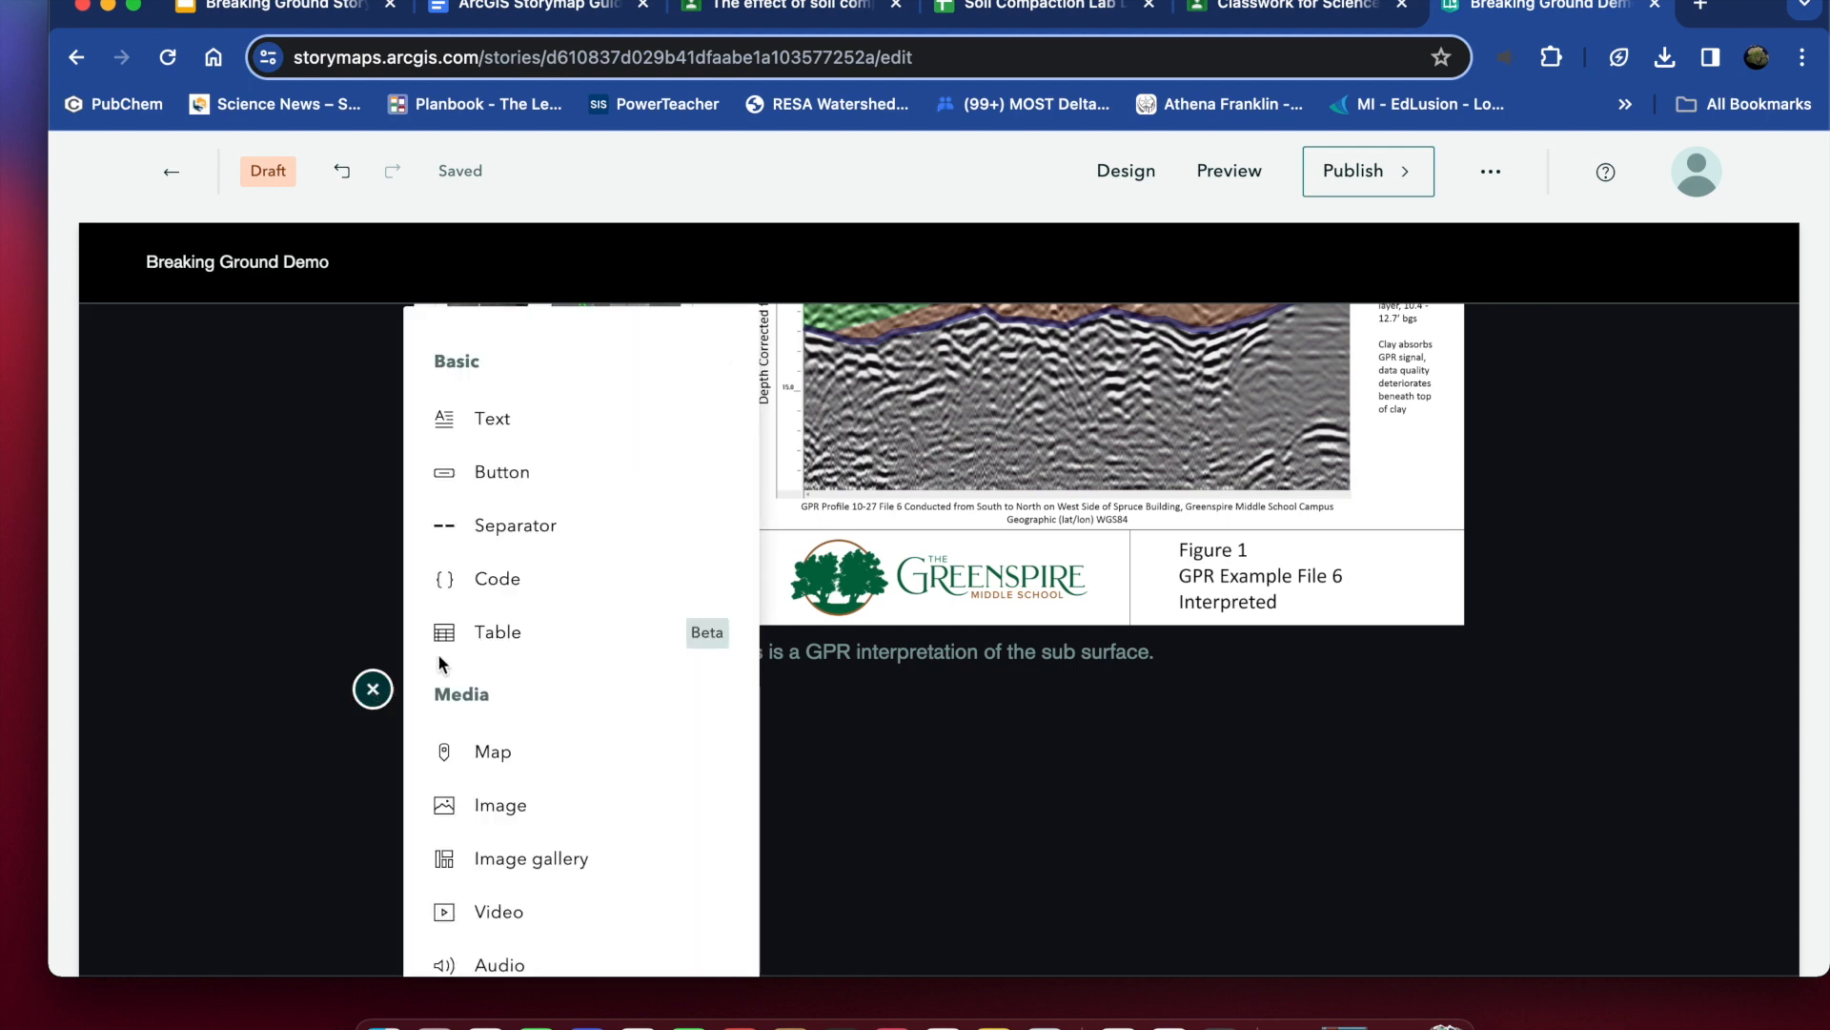
left_click(520, 808)
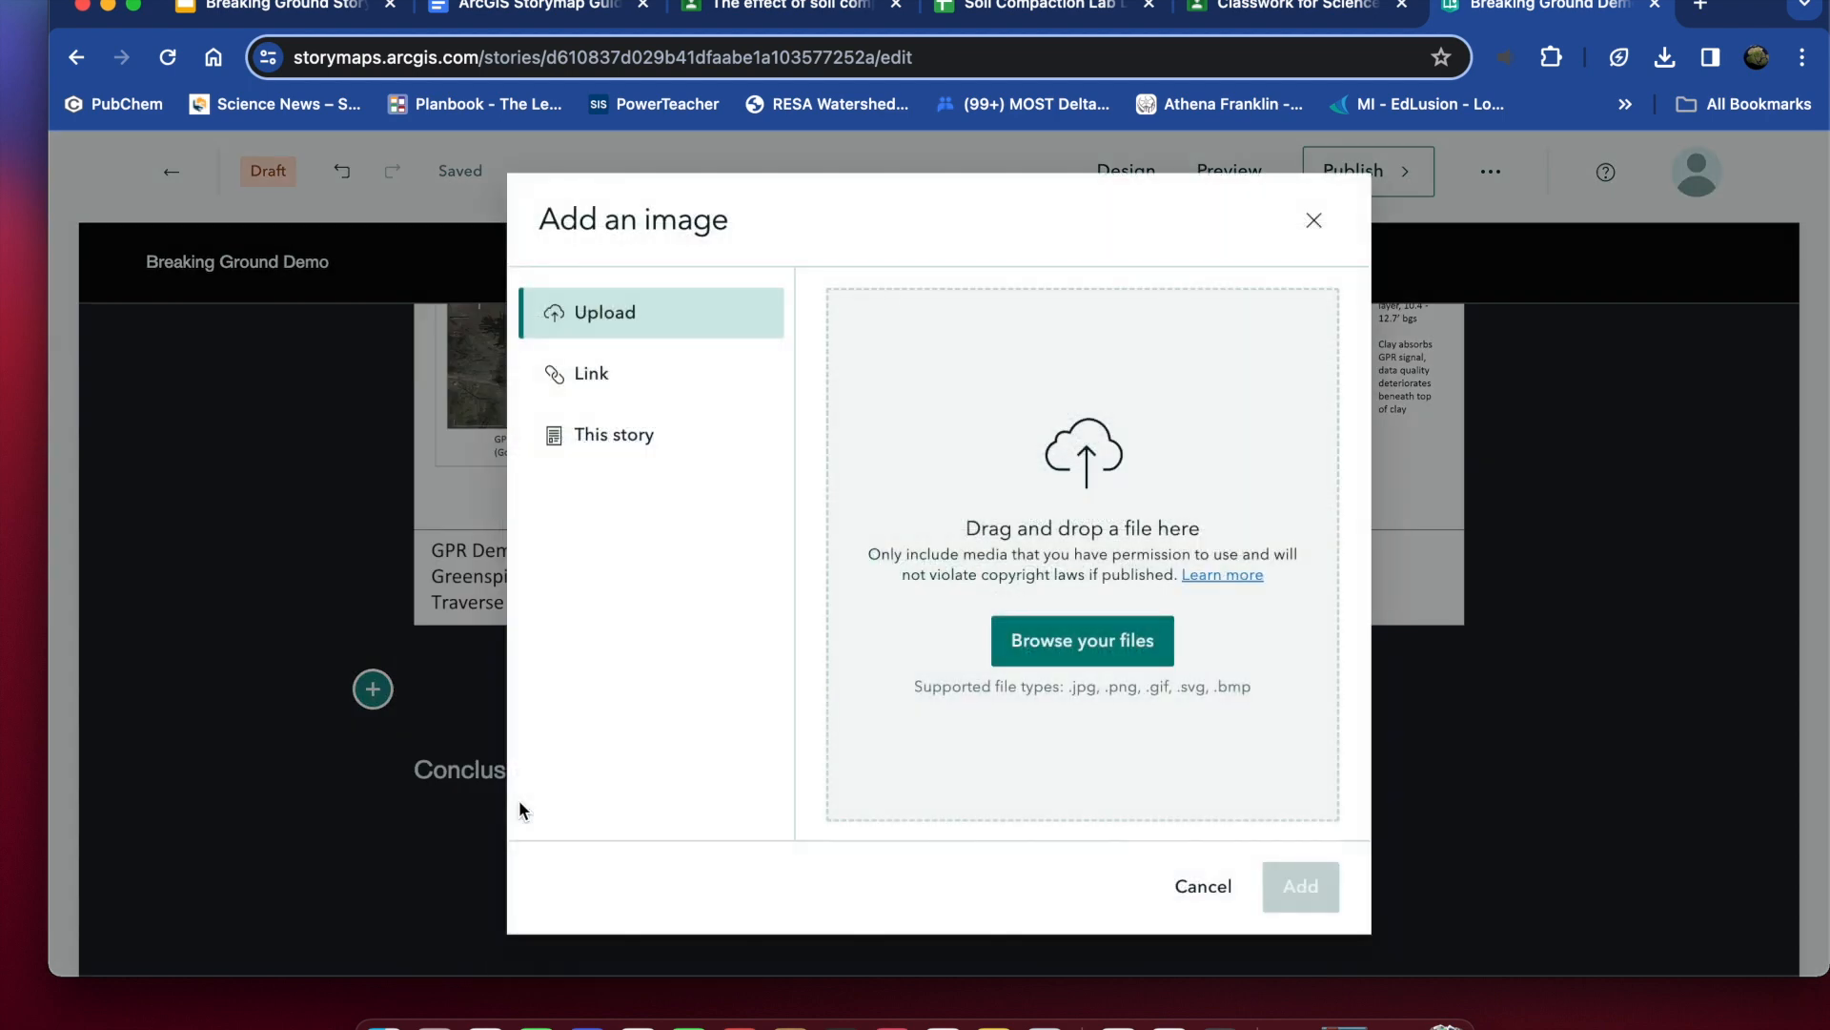
left_click(1074, 641)
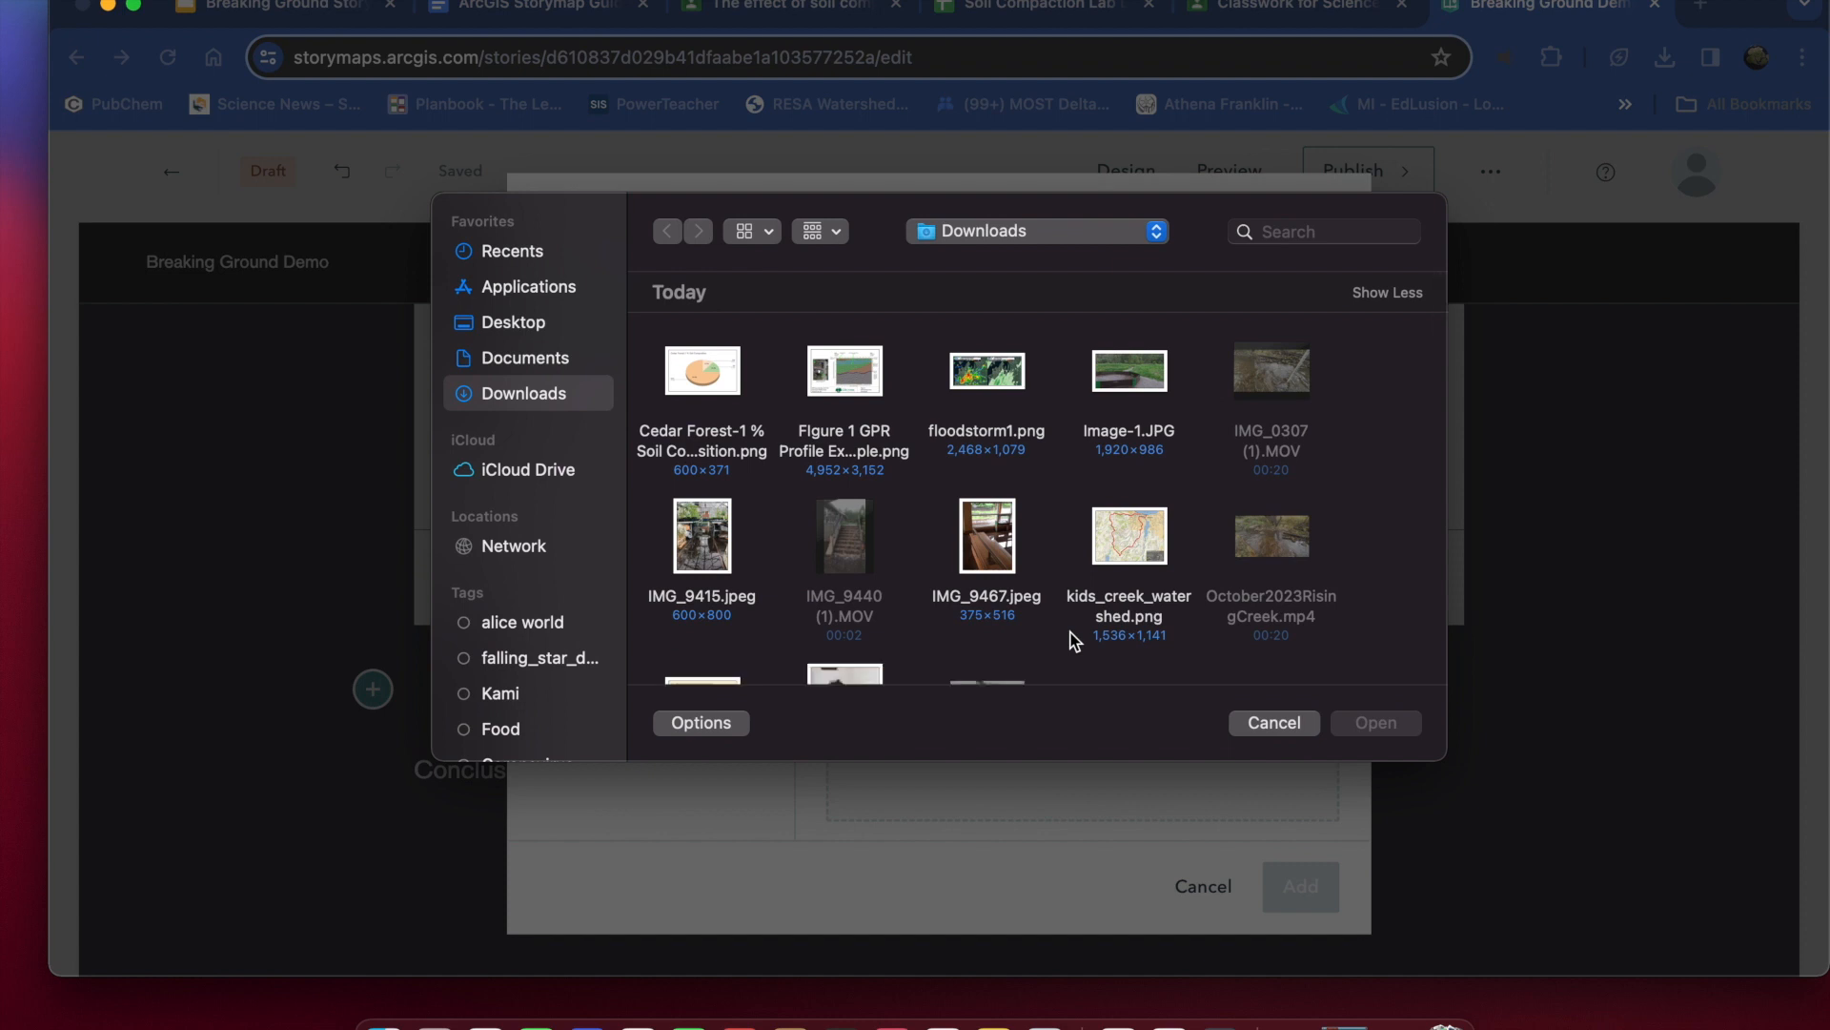
scroll(1074, 642, "down", 3)
left_click(725, 547)
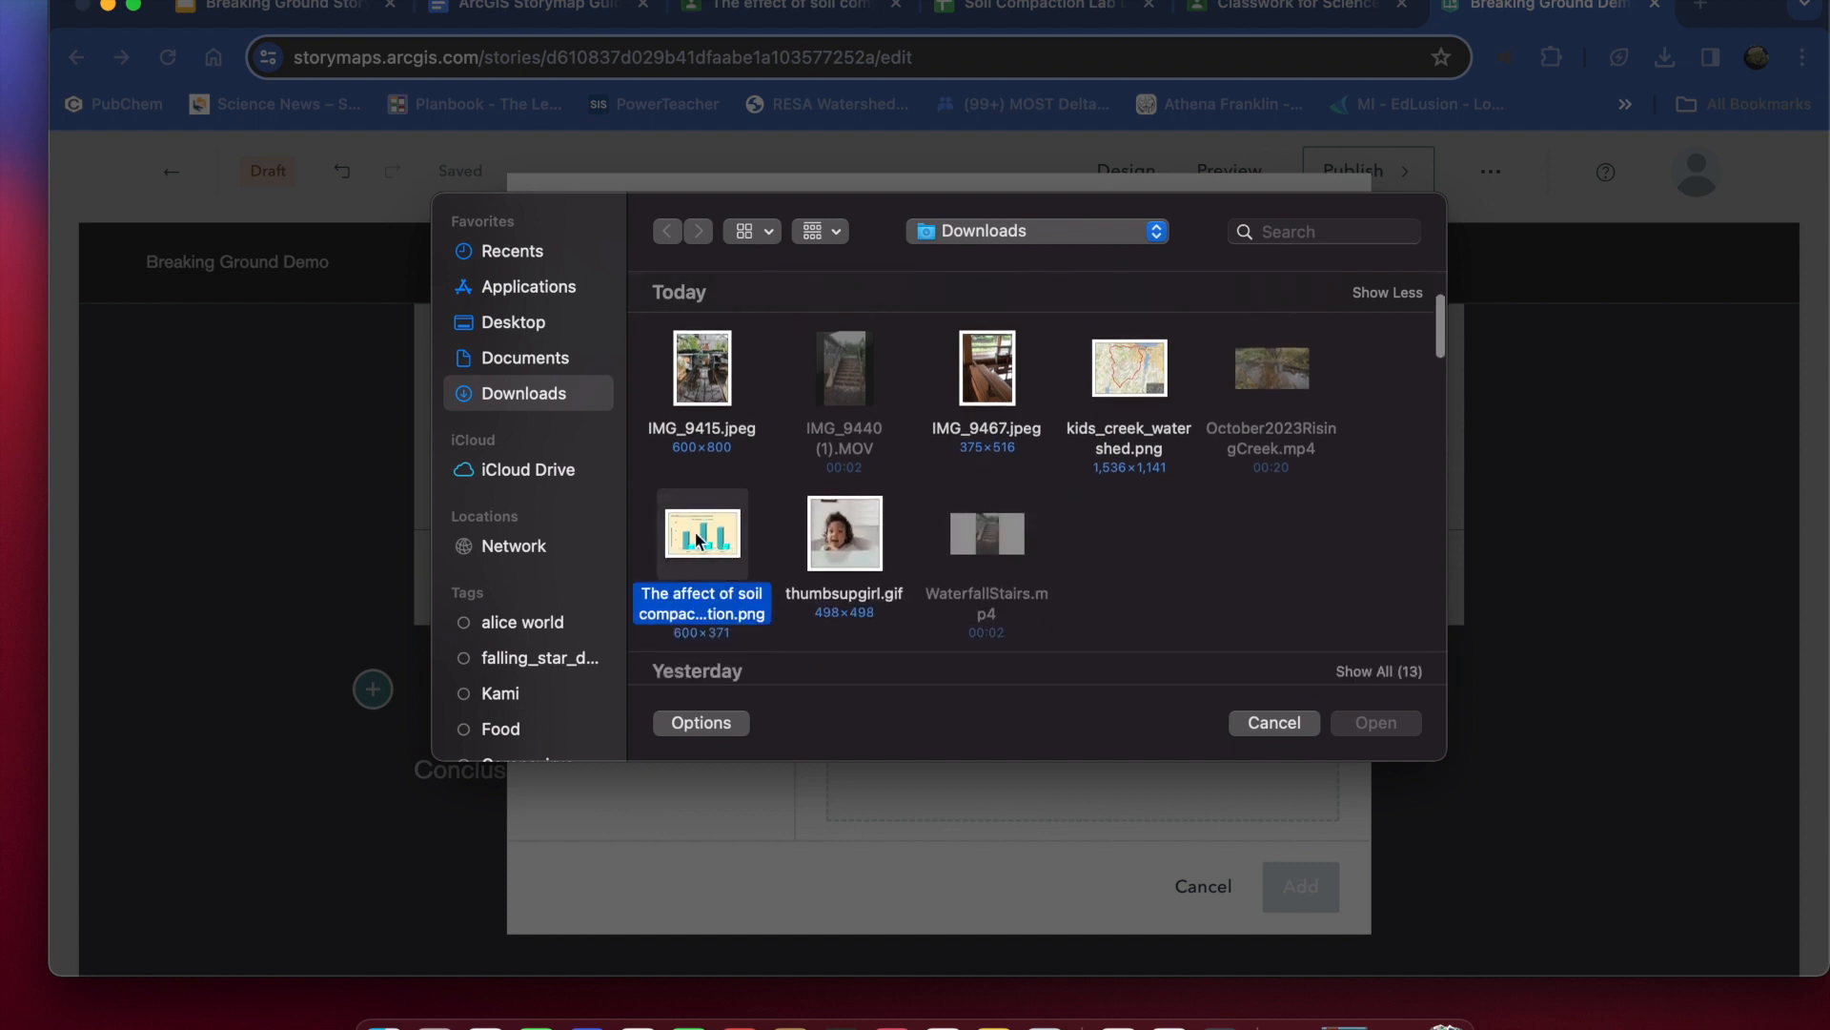
scroll(1083, 482, "up", 3)
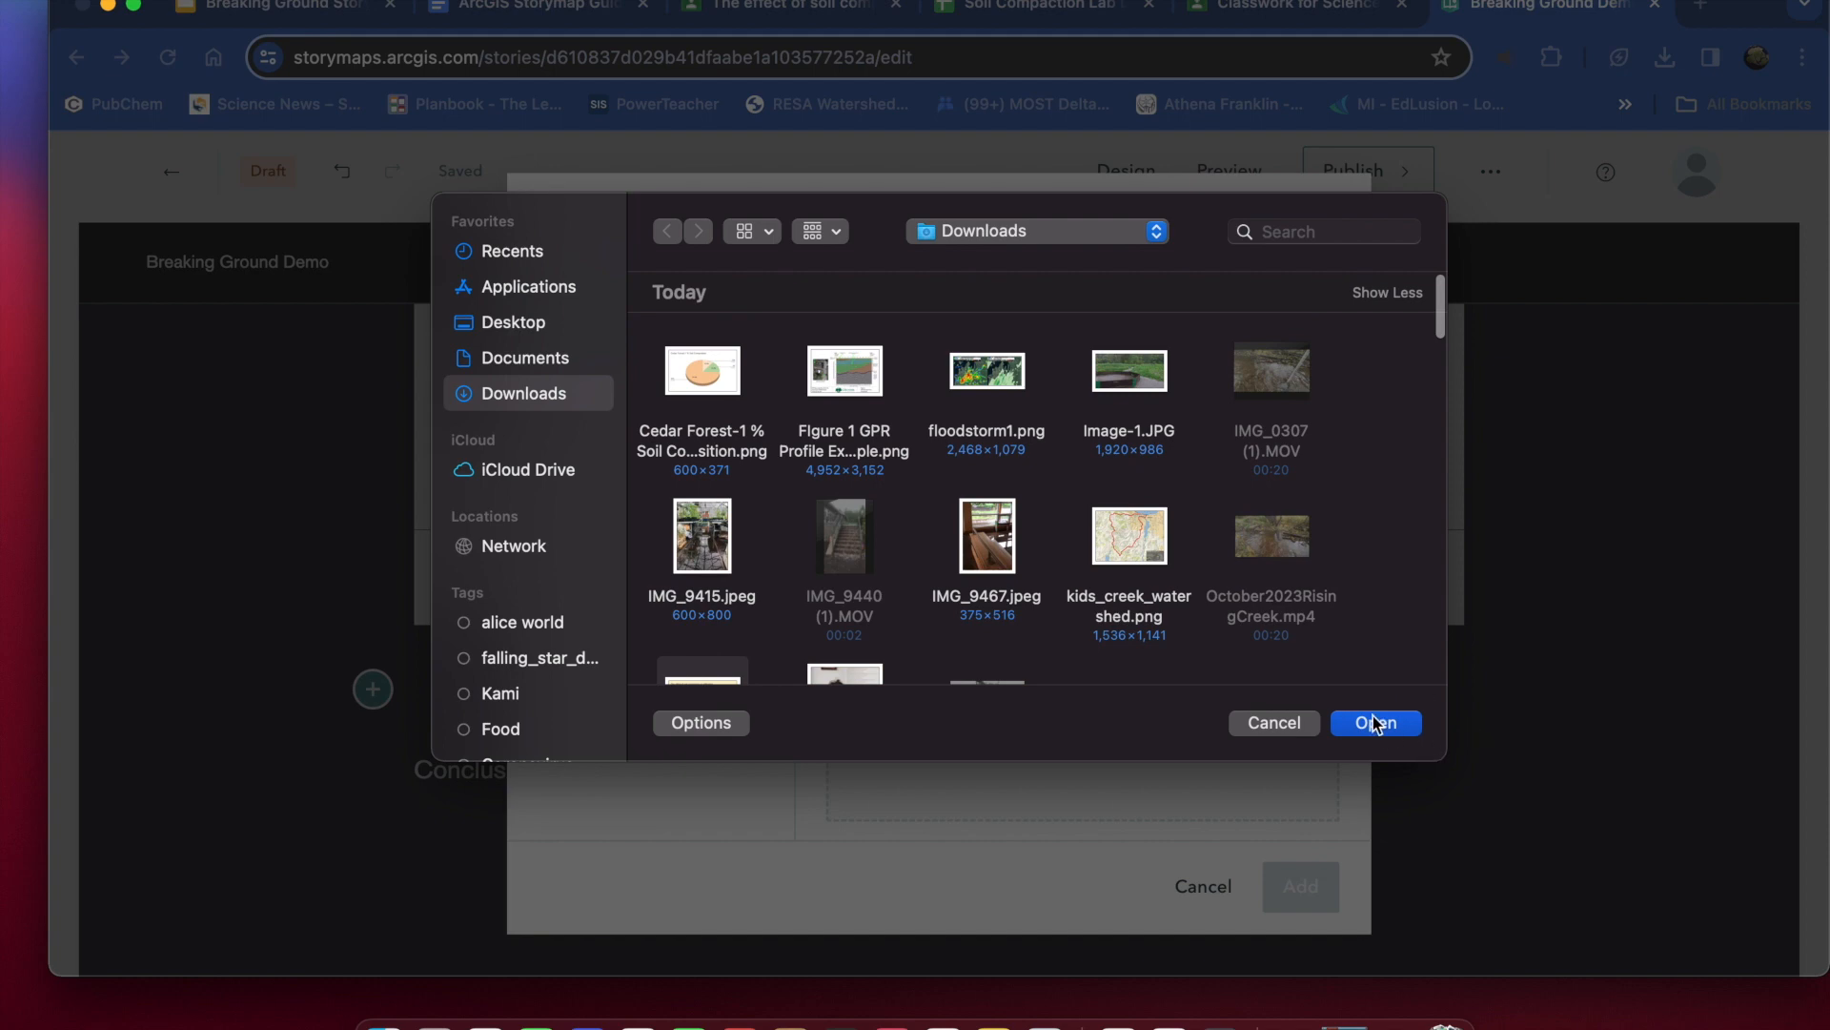
left_click(1374, 720)
left_click(1302, 884)
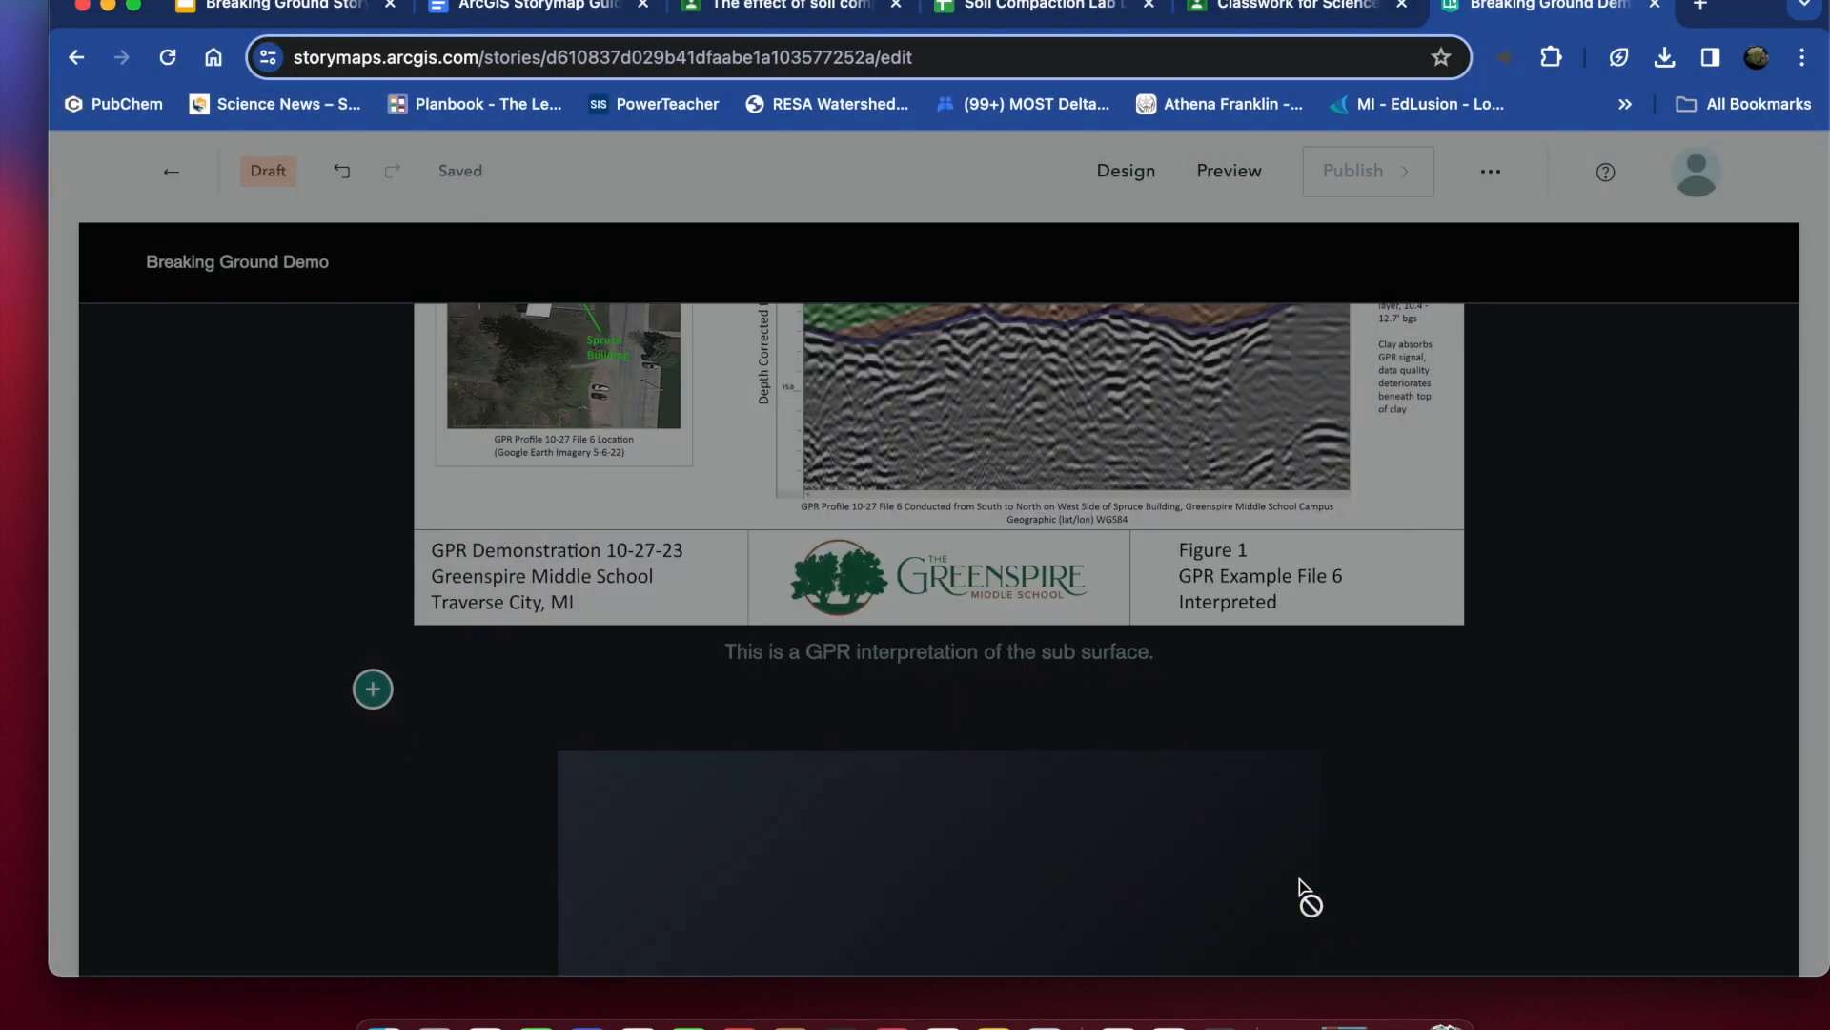
- Review the story's images and captions from the Kids Creek watershed map through the soil pie chart and GPR profile to the soil compaction chart
scroll(1300, 879, "down", 6)
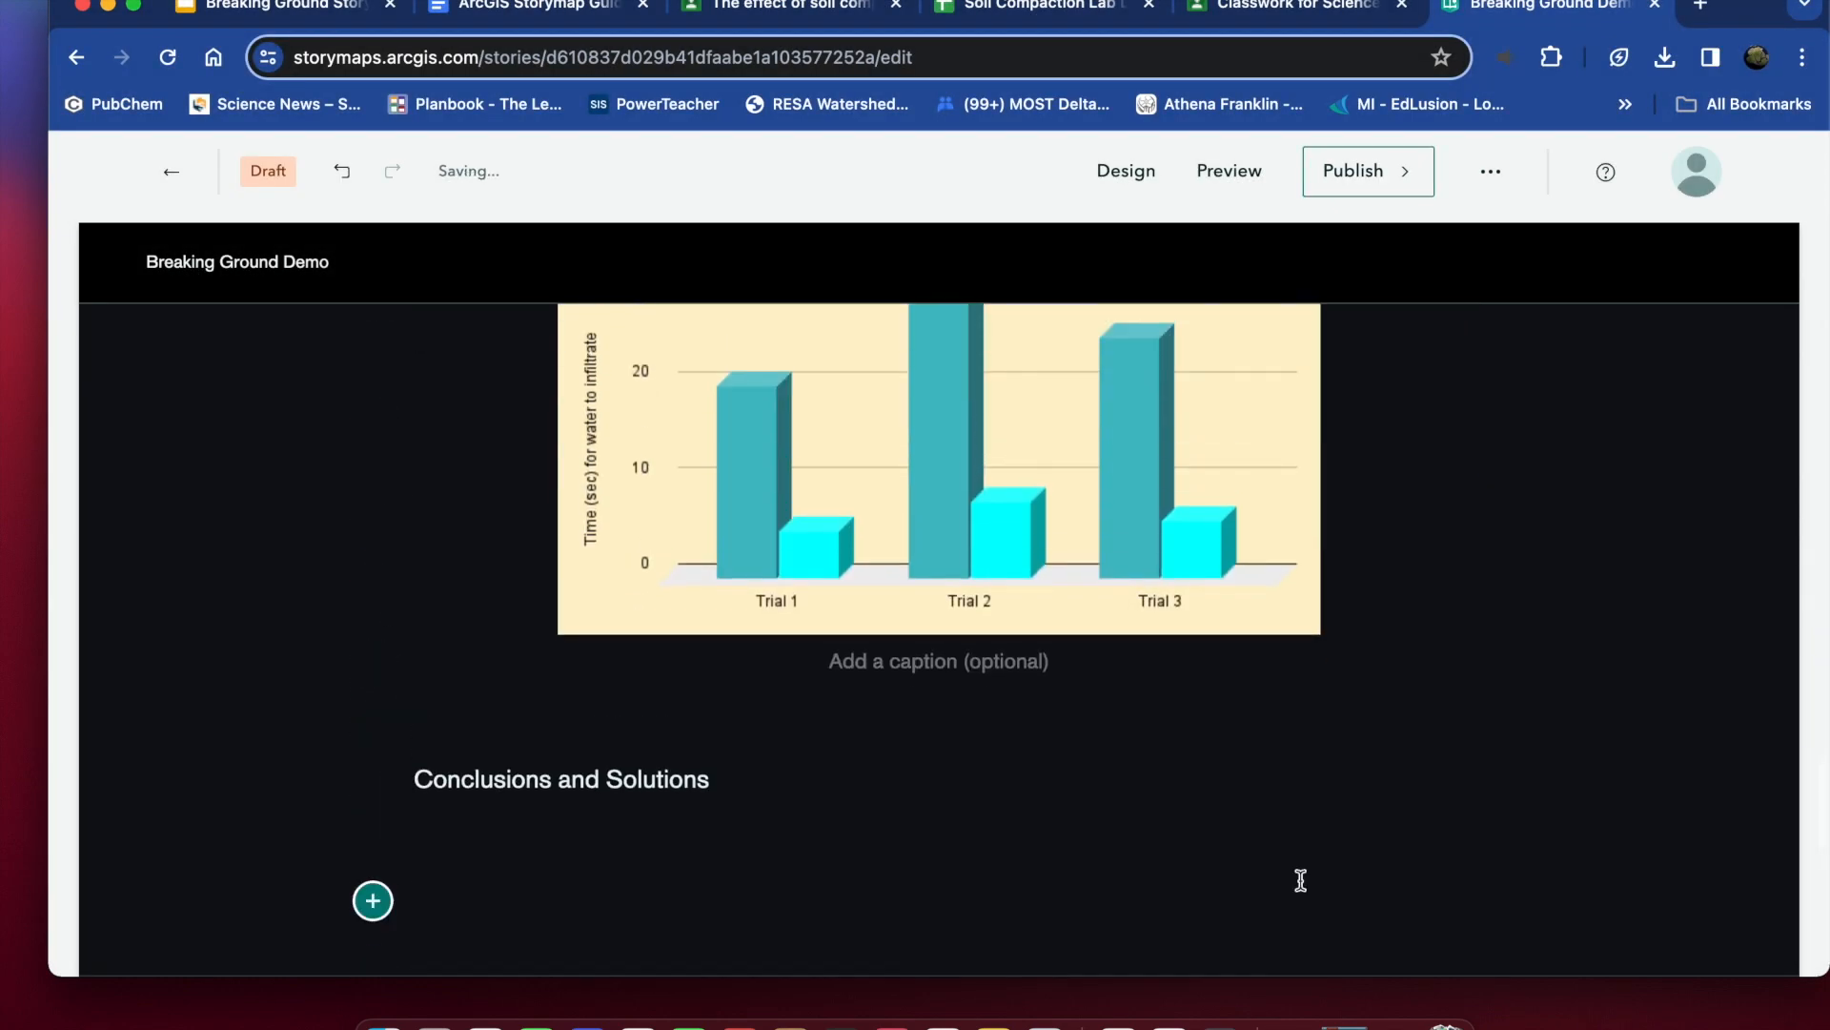
scroll(1301, 879, "up", 10)
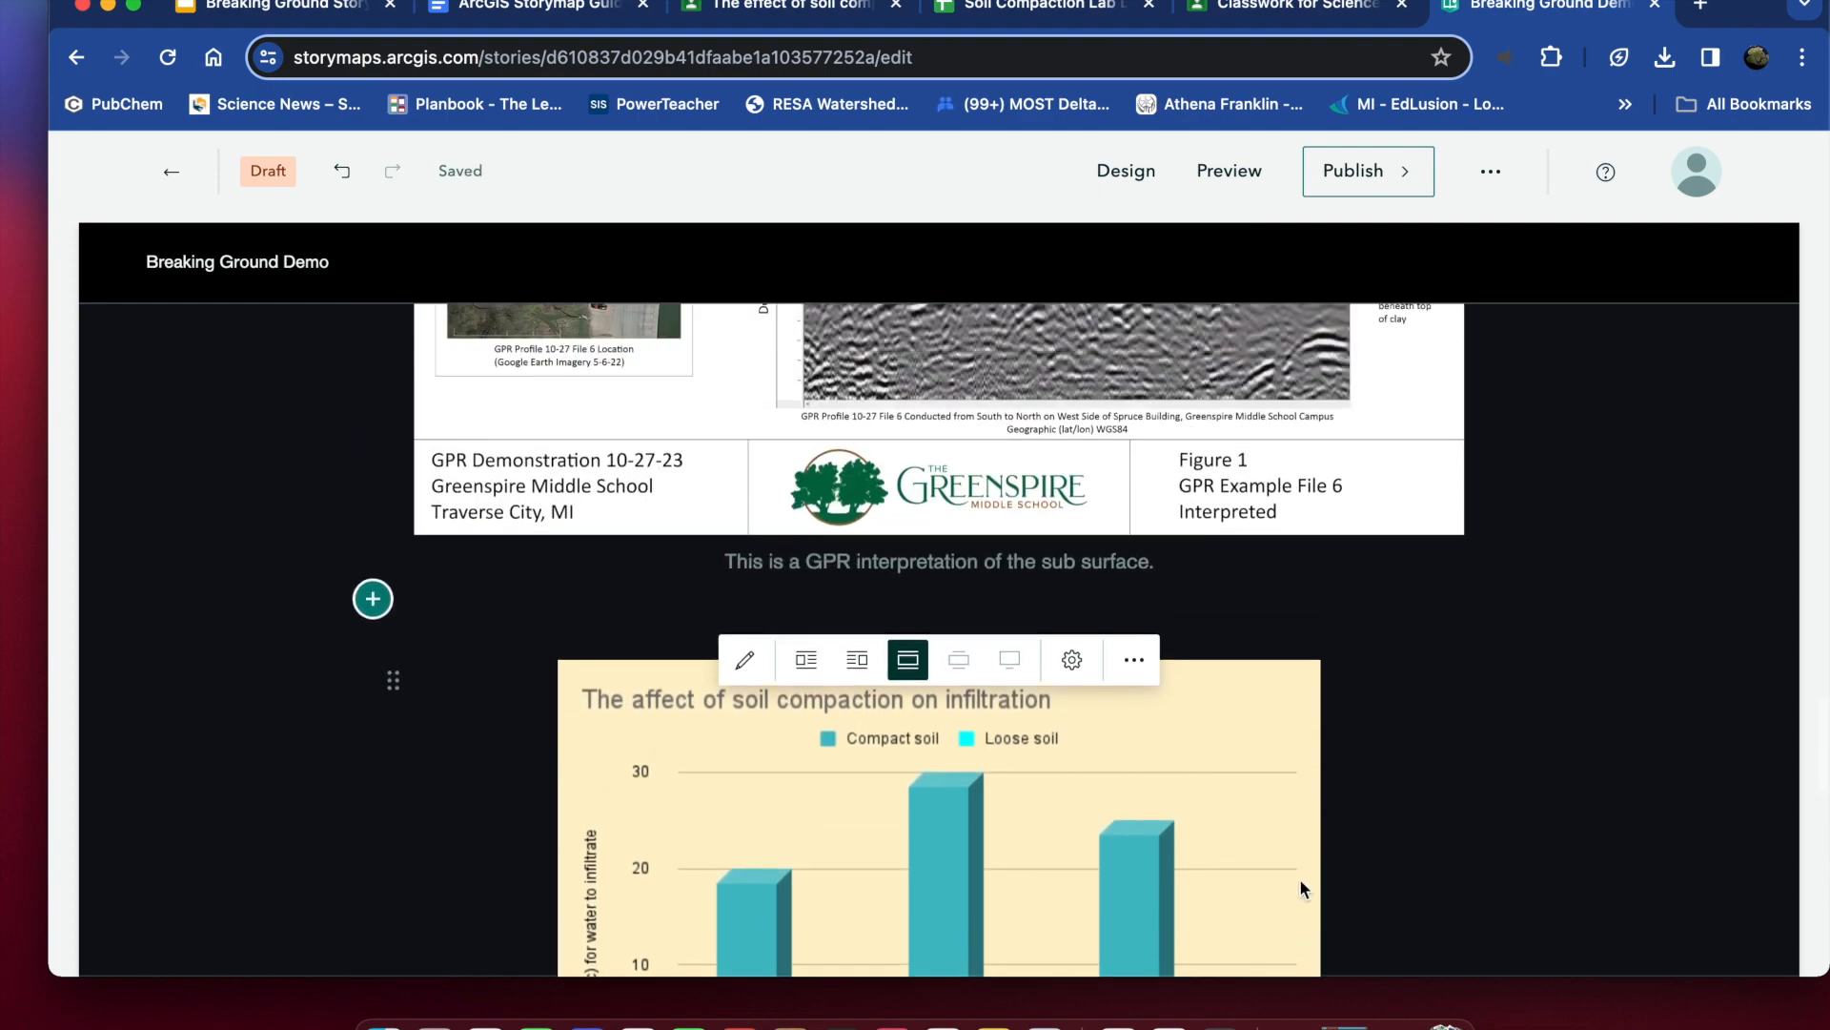
scroll(1301, 879, "up", 15)
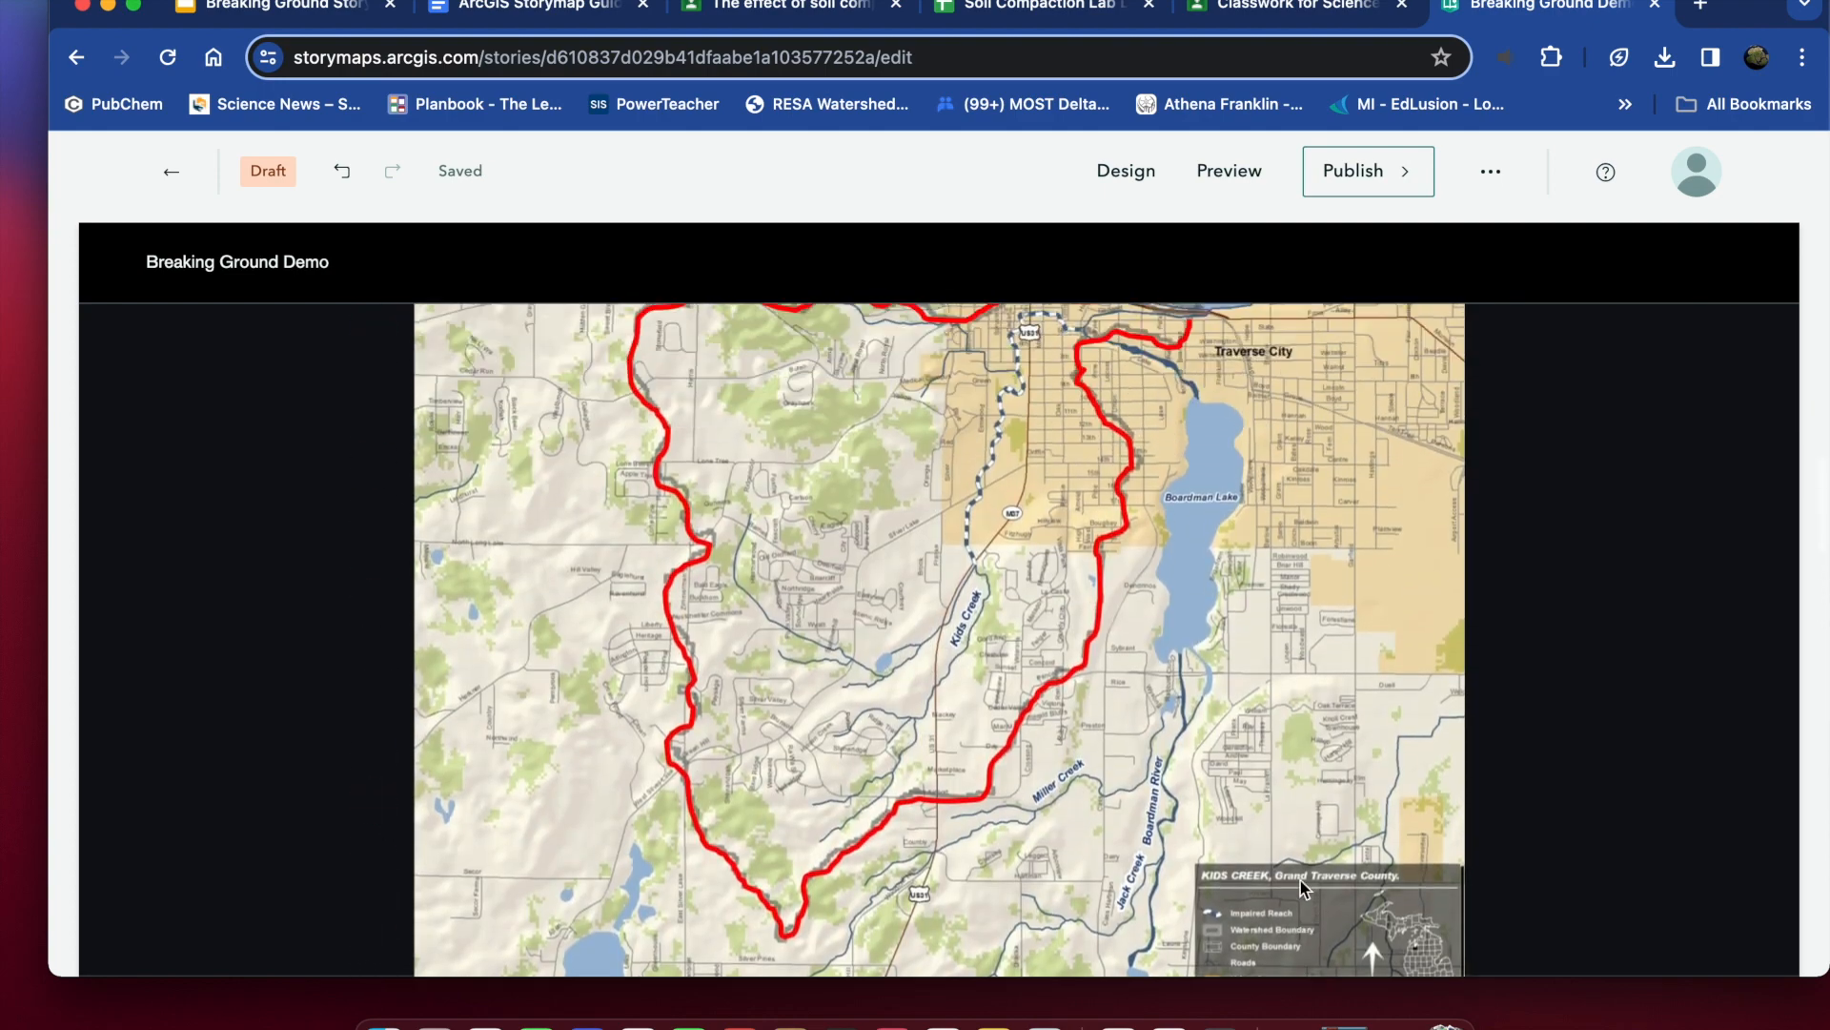
scroll(1300, 878, "down", 8)
scroll(1301, 878, "up", 3)
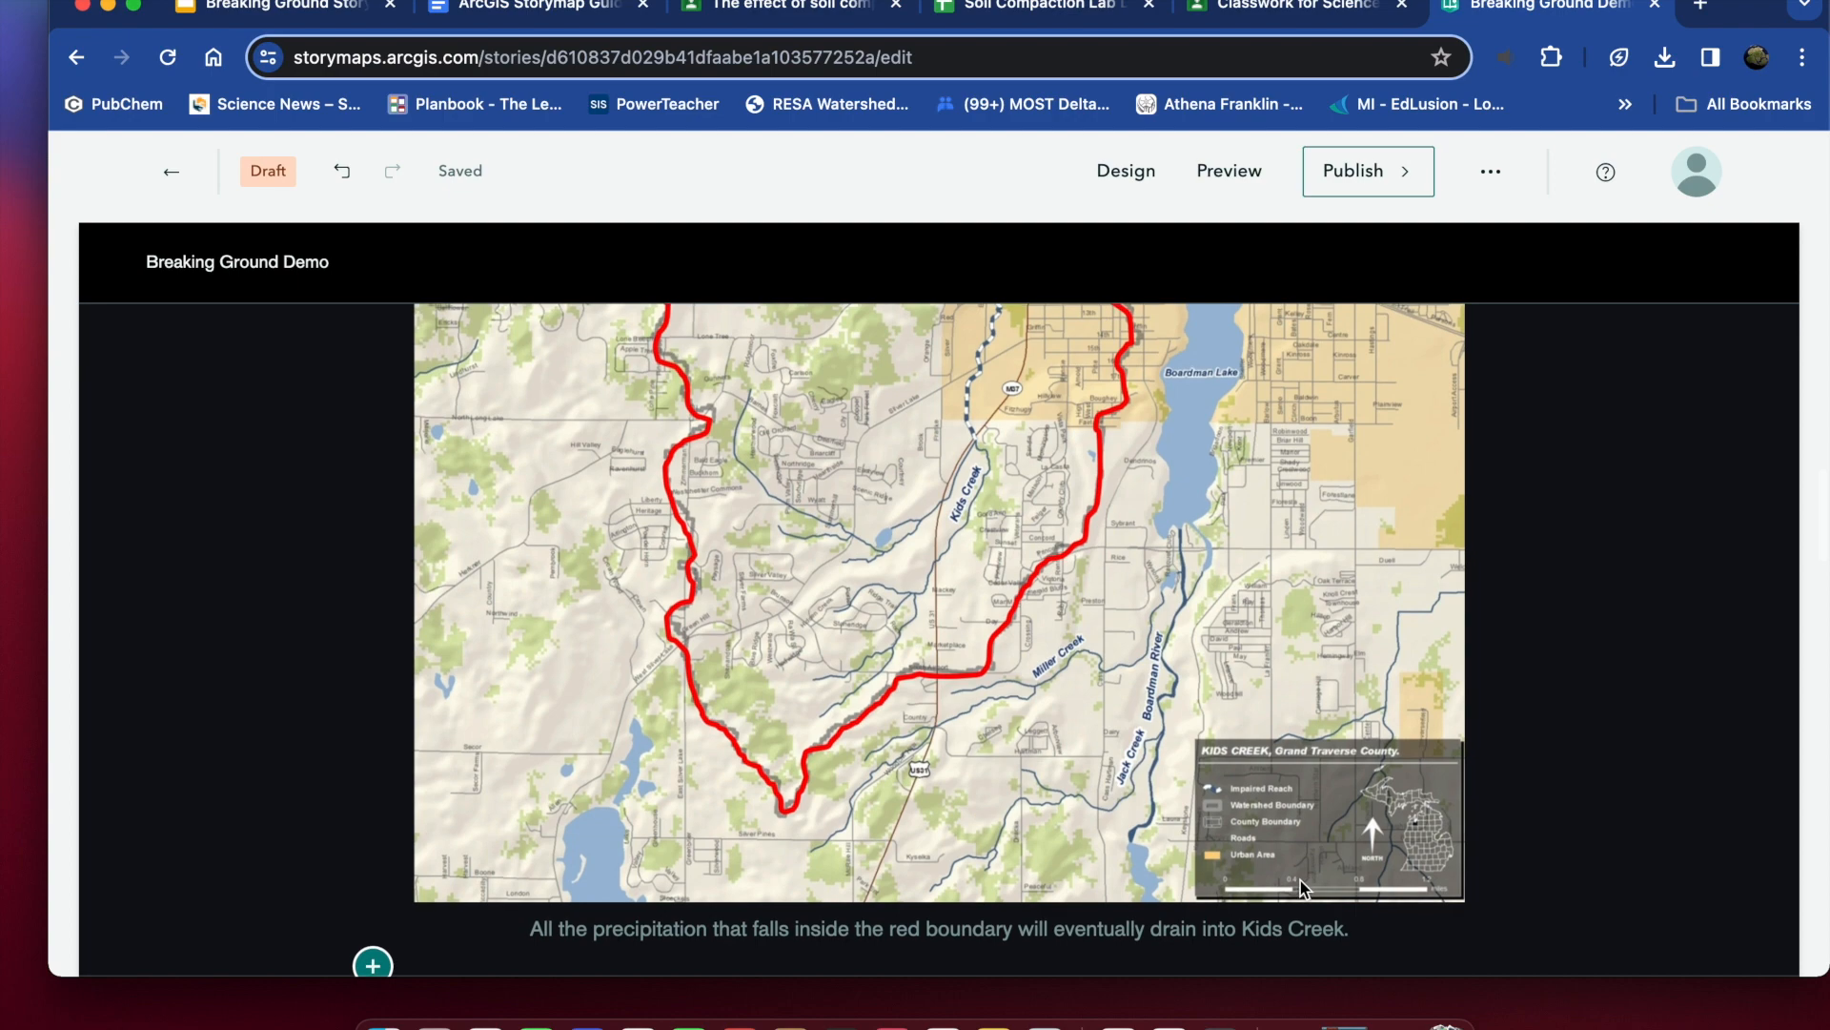
scroll(1303, 882, "down", 5)
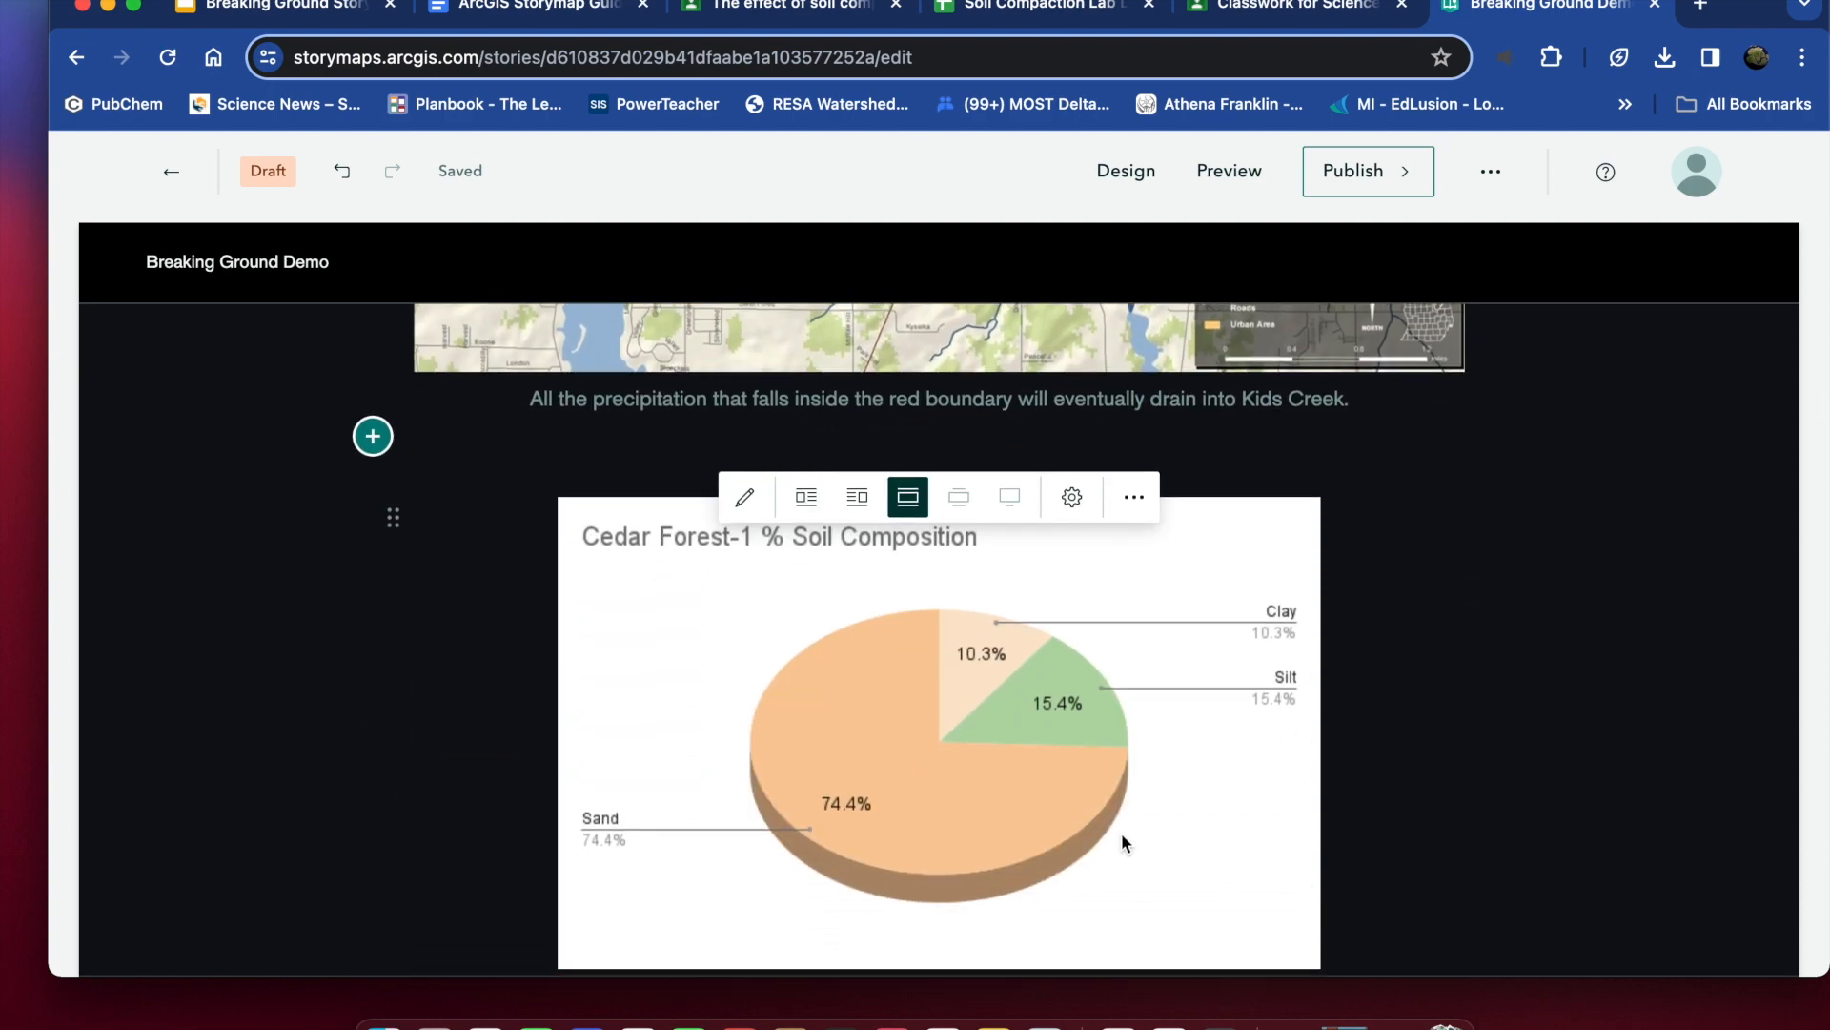
scroll(1122, 836, "down", 1)
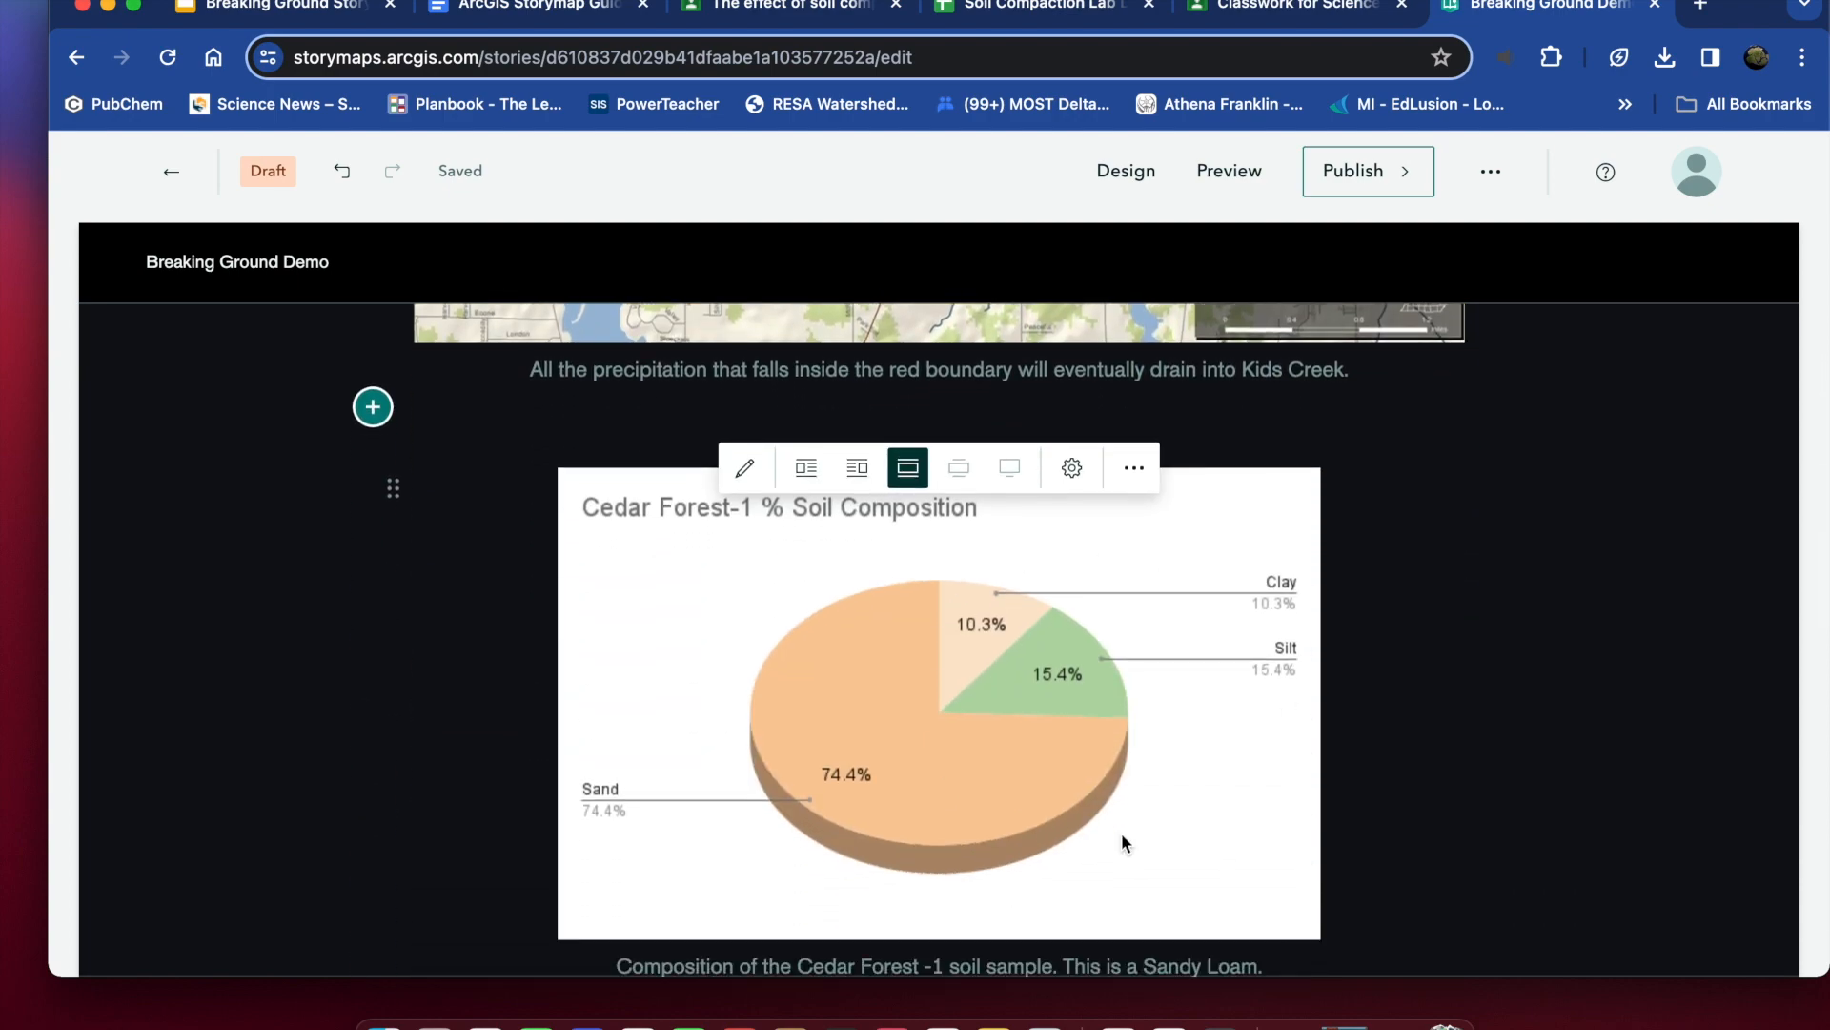
scroll(1122, 836, "down", 10)
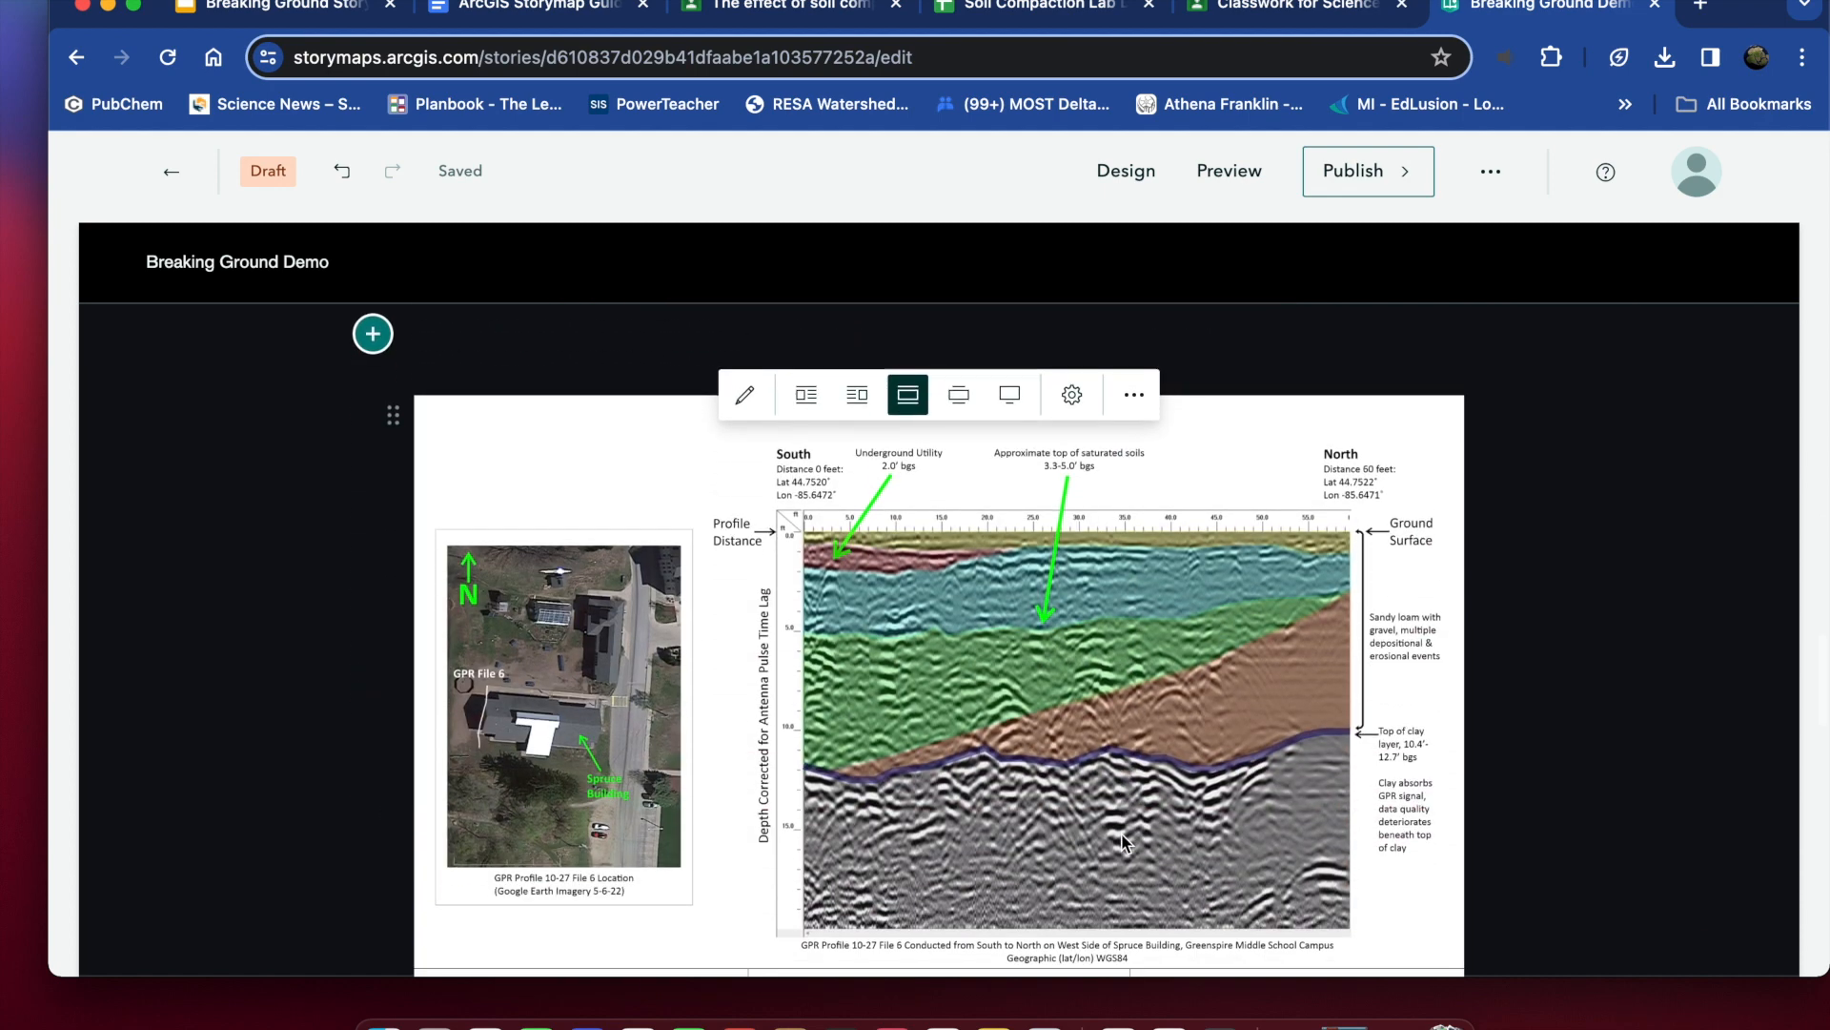
scroll(1122, 836, "down", 1)
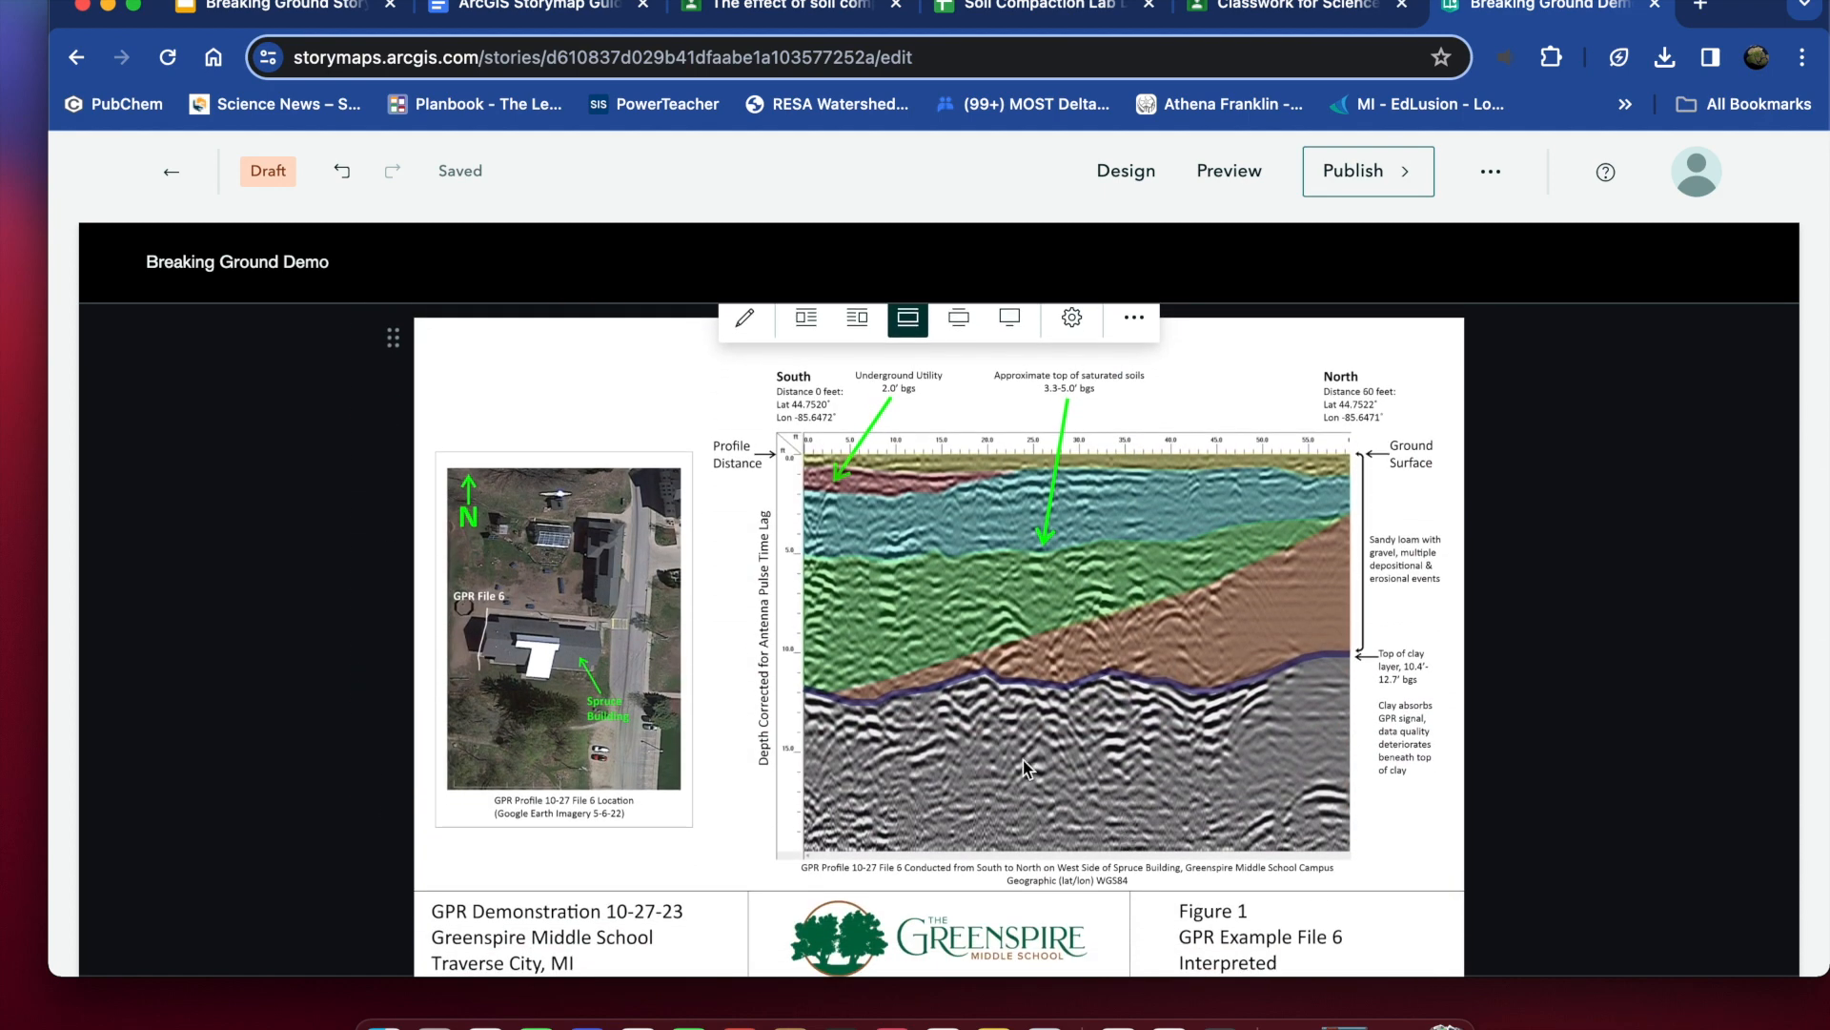
scroll(1061, 775, "down", 8)
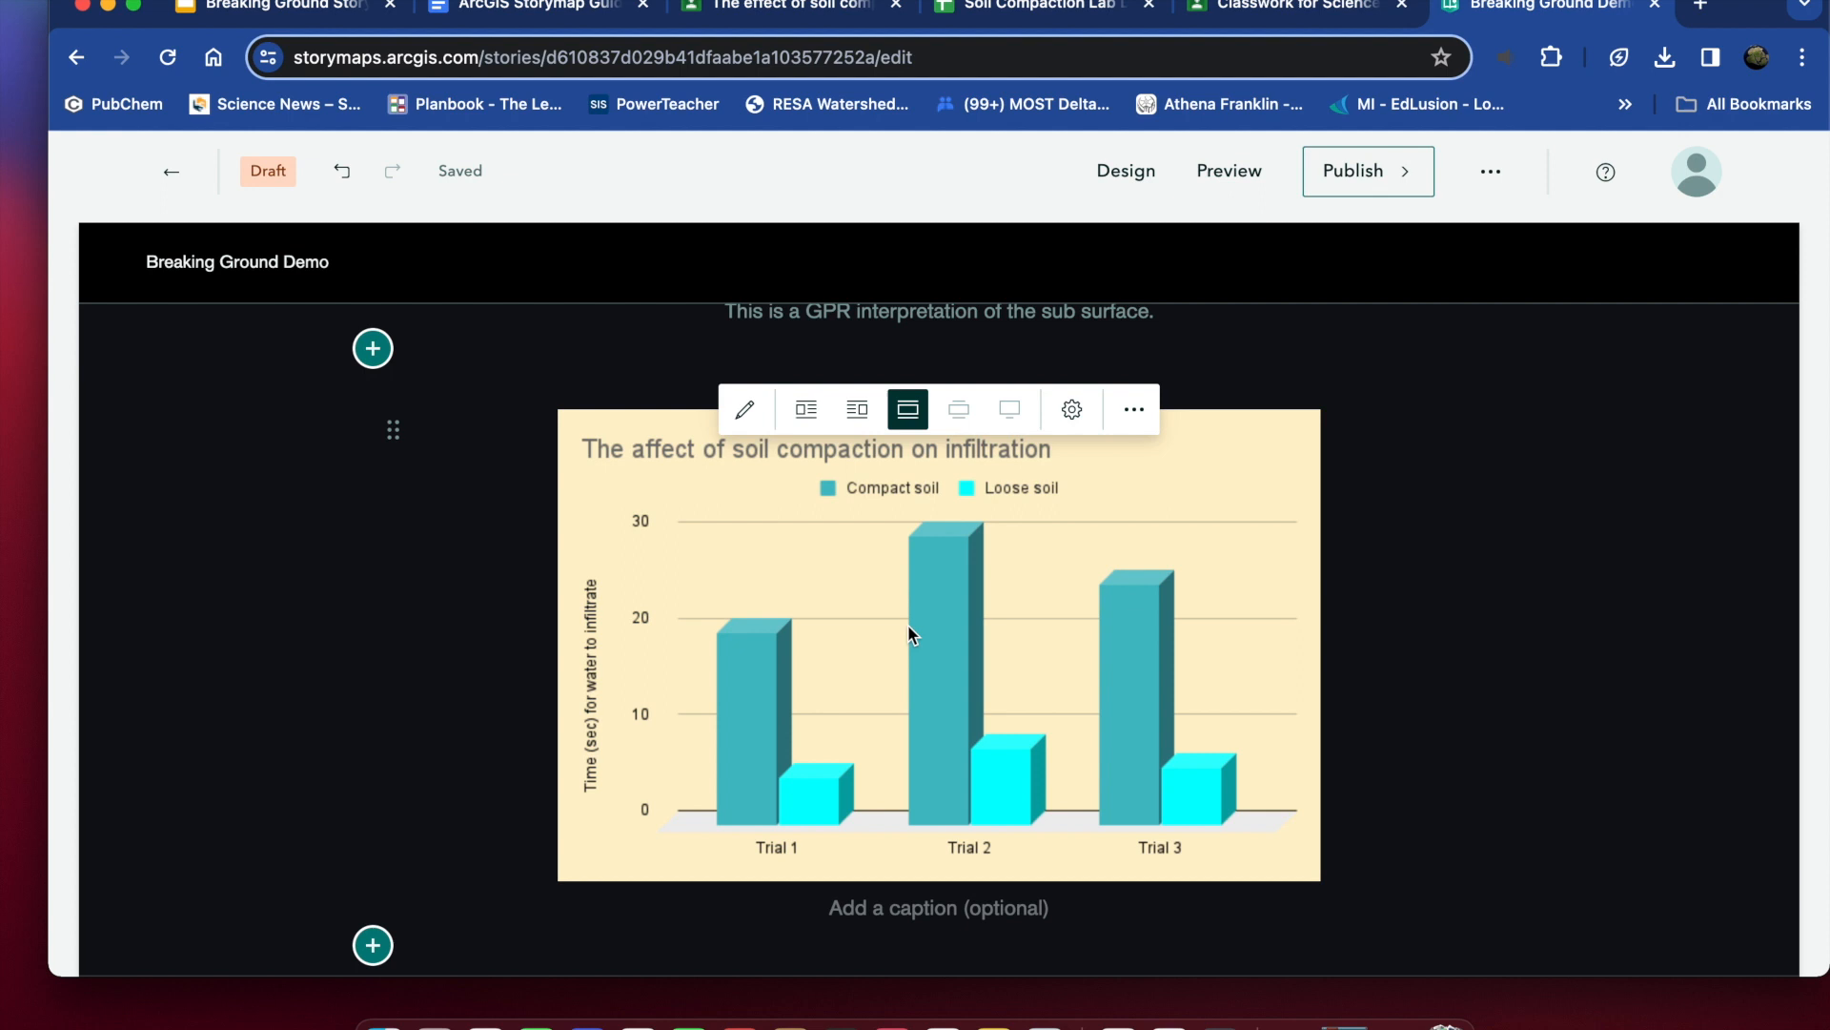
scroll(1011, 722, "down", 4)
scroll(1011, 722, "up", 3)
scroll(1010, 723, "up", 1)
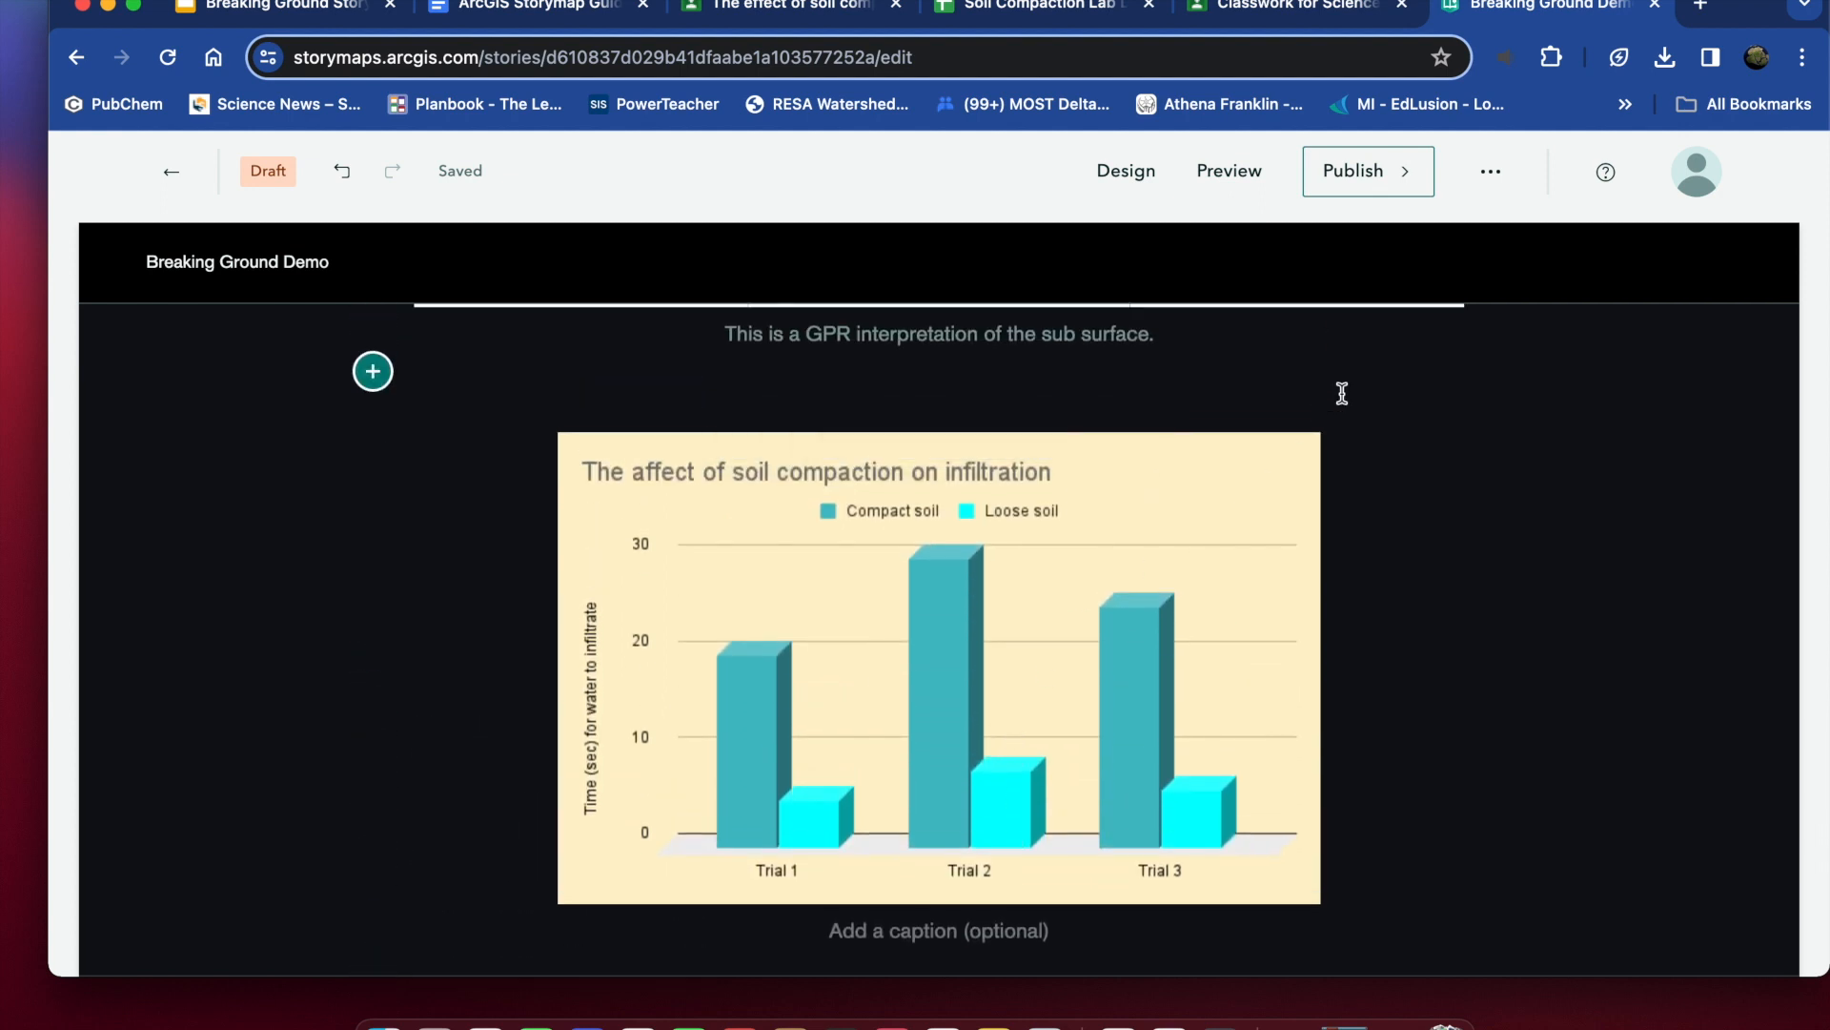